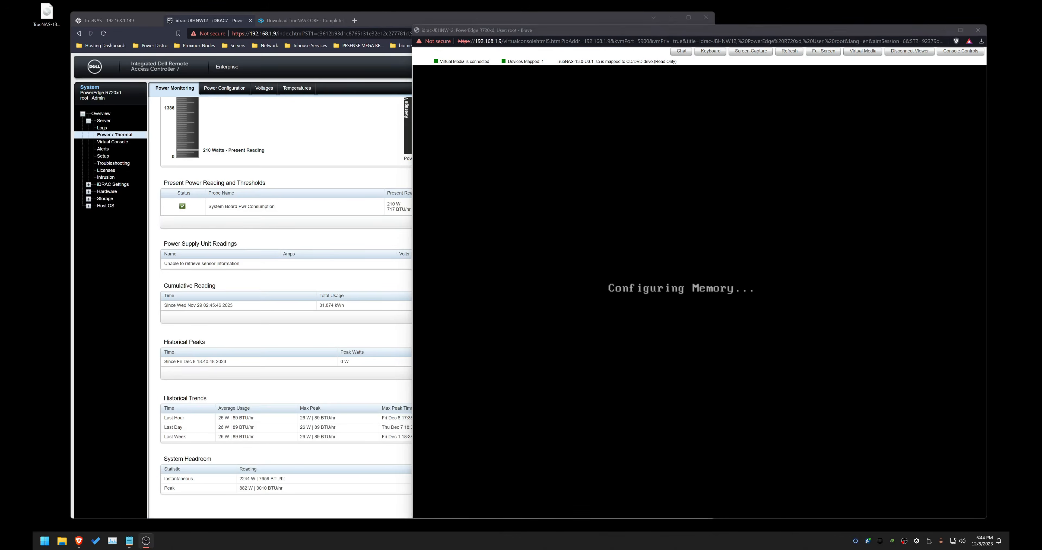
Step: Boot the server from the Virtual CD through the BIOS Boot Manager
click(681, 205)
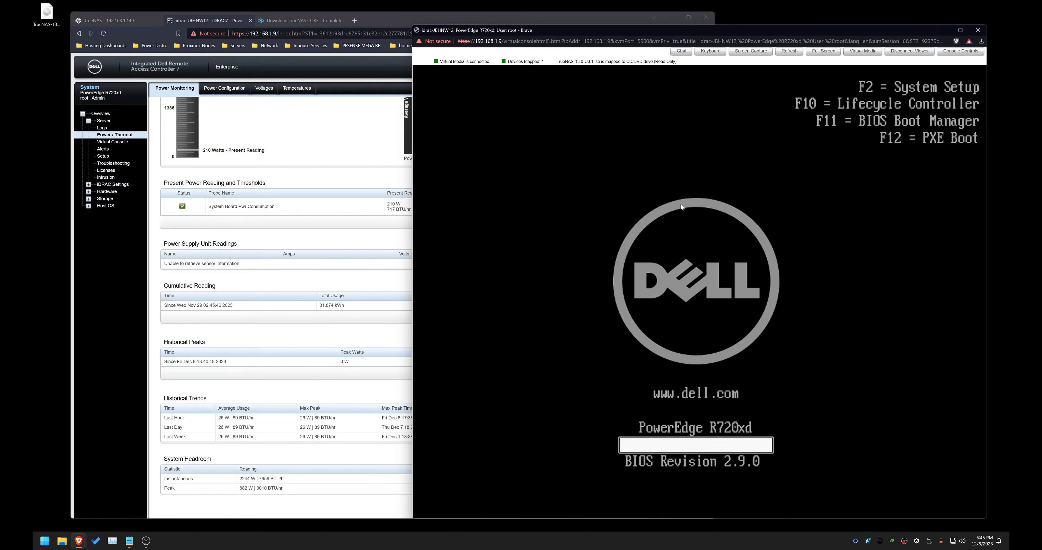
key(F11)
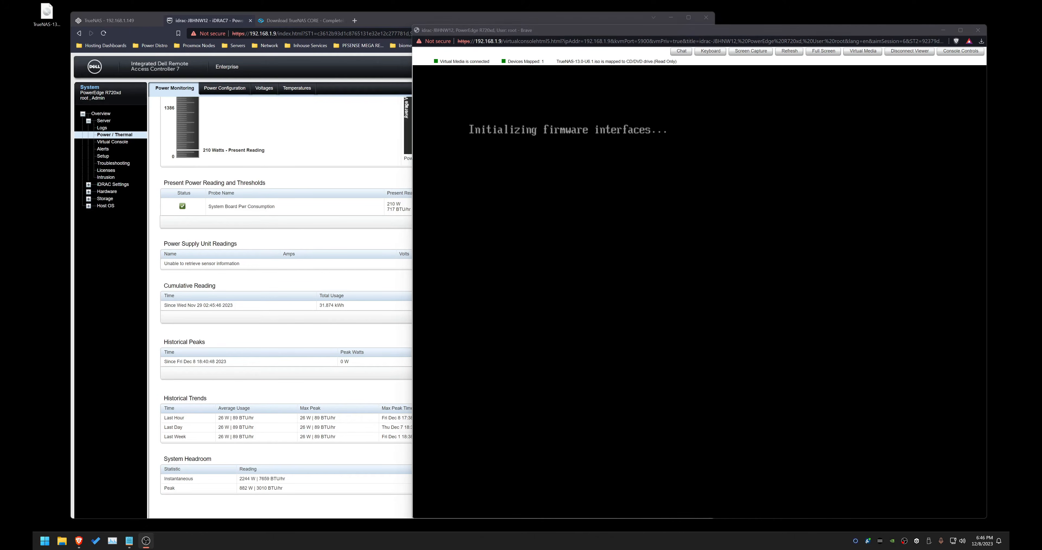
drag(735, 24, 735, 56)
drag(734, 58, 742, 42)
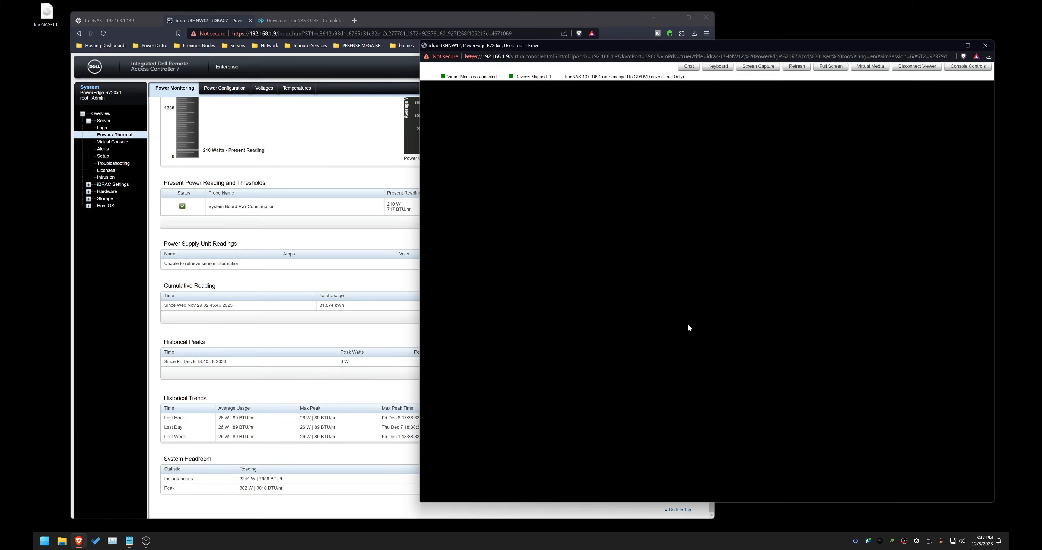
key(Up)
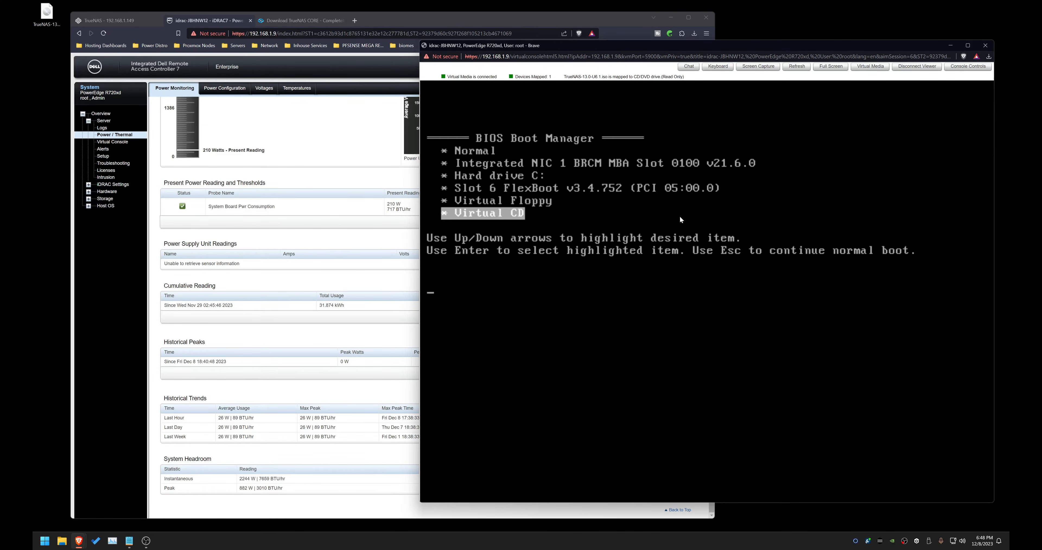
key(Return)
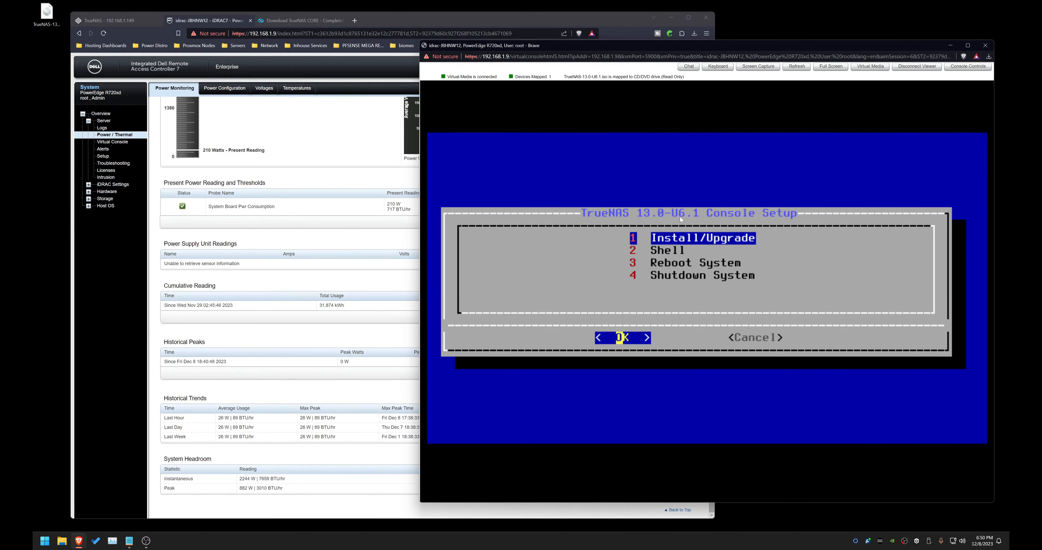
Step: Choose Install/Upgrade in the TrueNAS 13.0-U6.1 console setup menu
key(Down)
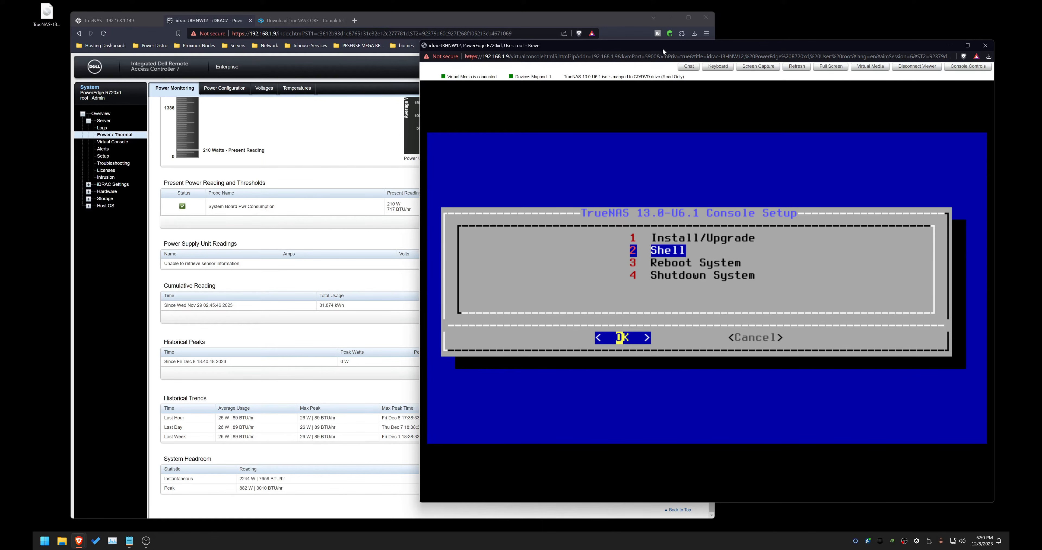
key(Up)
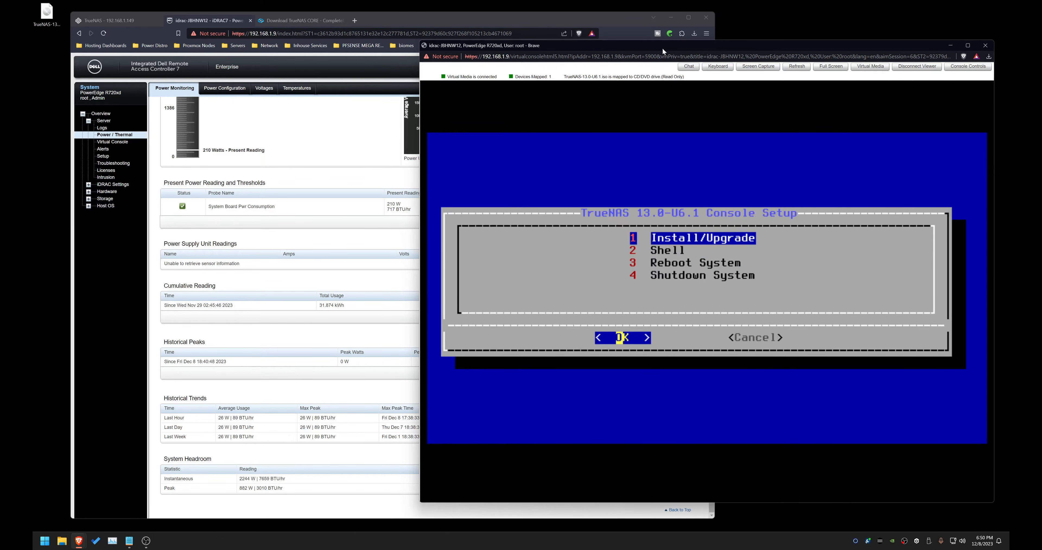
key(Return)
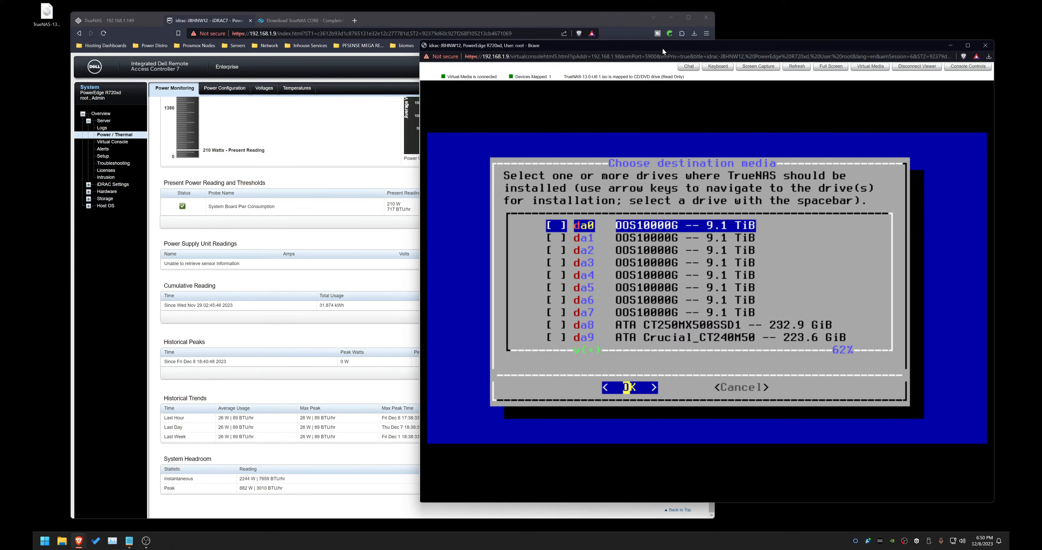
Step: Select drives da8 and da9 as the installation destination and confirm proceeding with the installation
key(Down)
key(Down)
key(Down)
key(Down)
key(Down)
key(Down)
key(Down)
key(Down)
key(space)
key(Down)
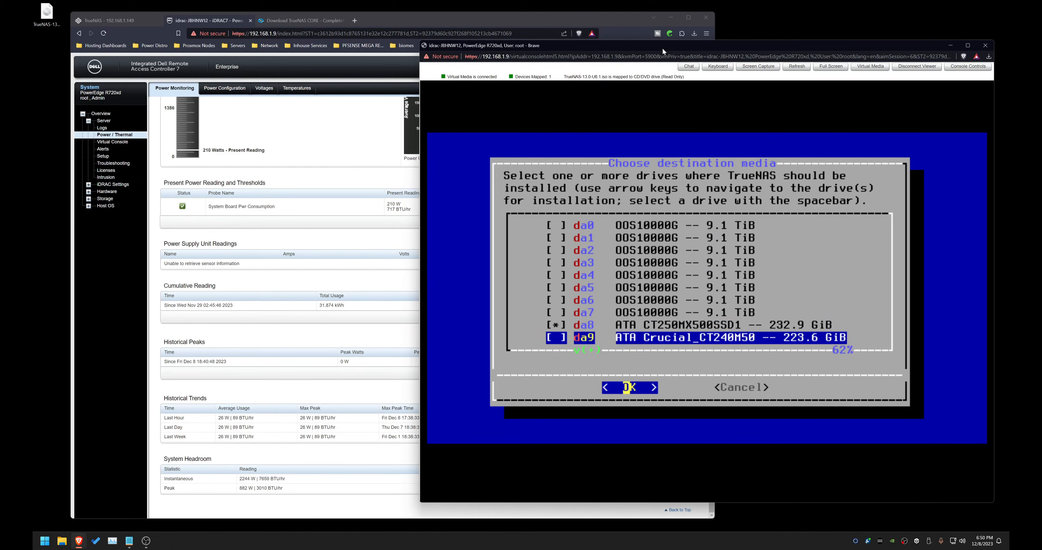
key(Down)
key(Down)
key(Down)
key(Down)
key(Down)
key(Down)
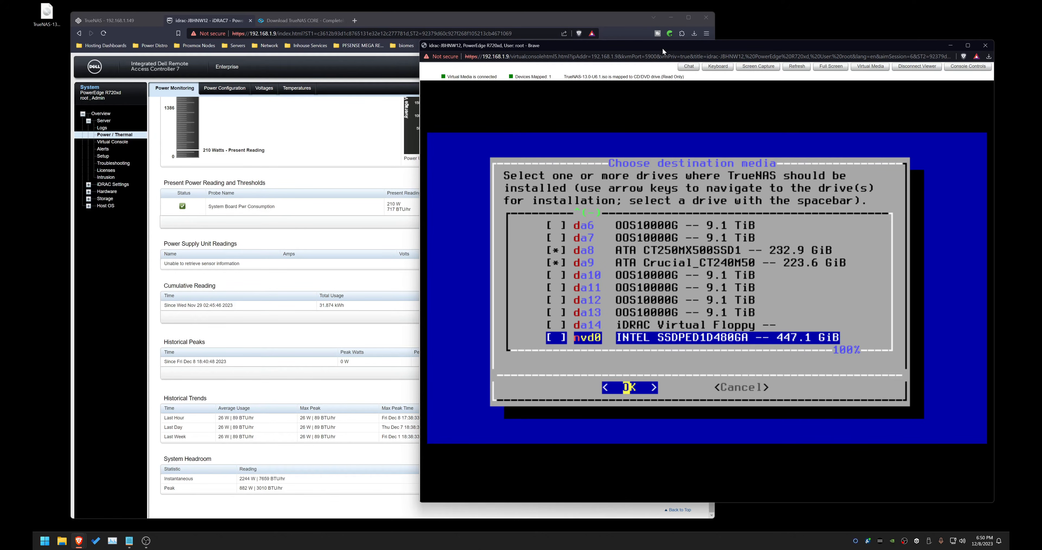
key(Return)
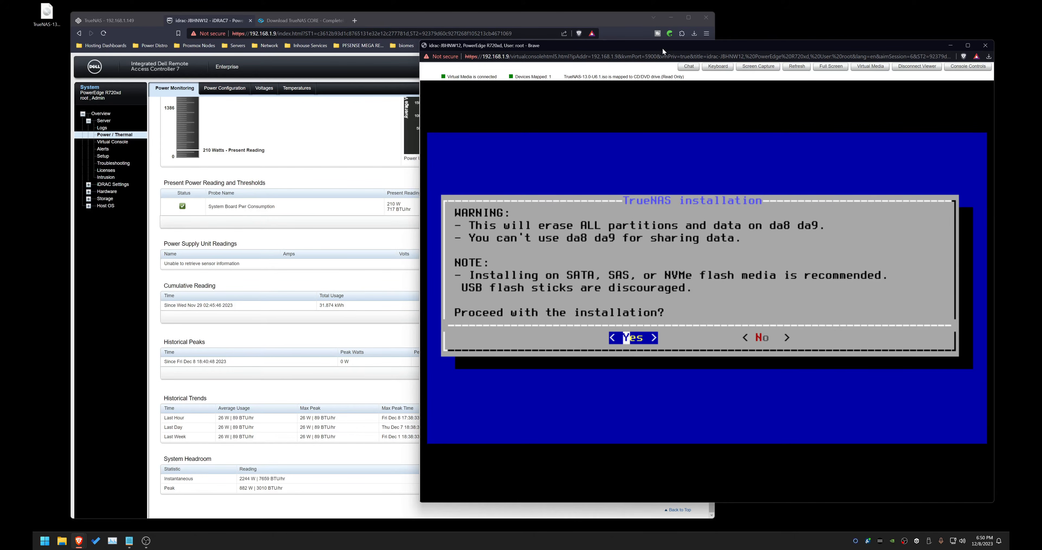
key(Return)
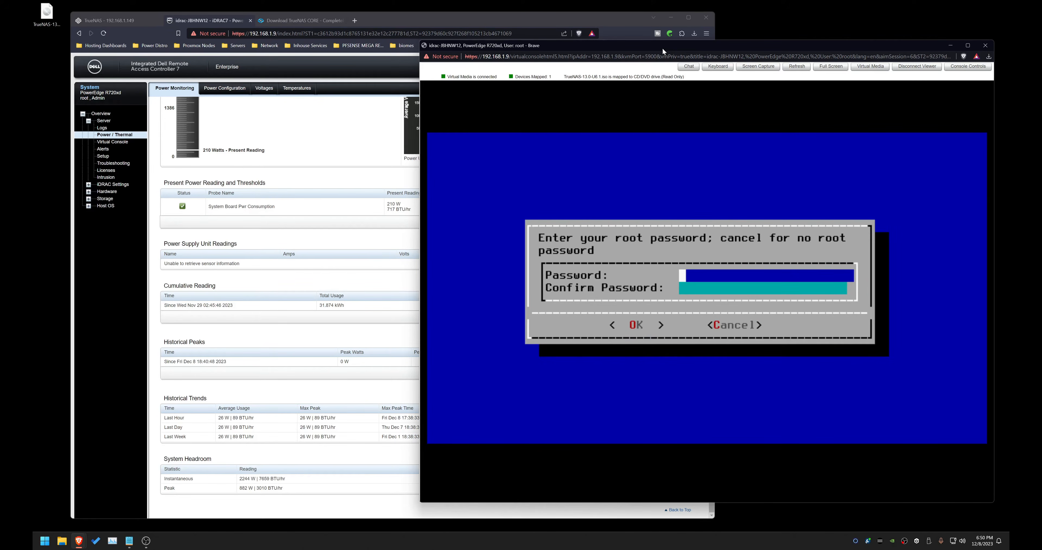
Step: Enter and confirm the root password for the installation
text(***********)
key(Tab)
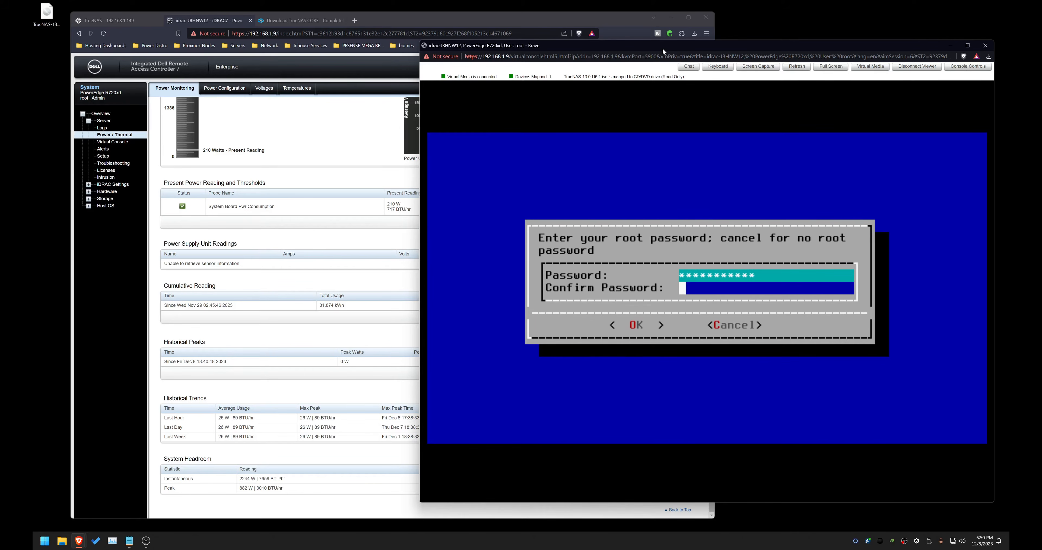
text(***********)
key(Tab)
key(Return)
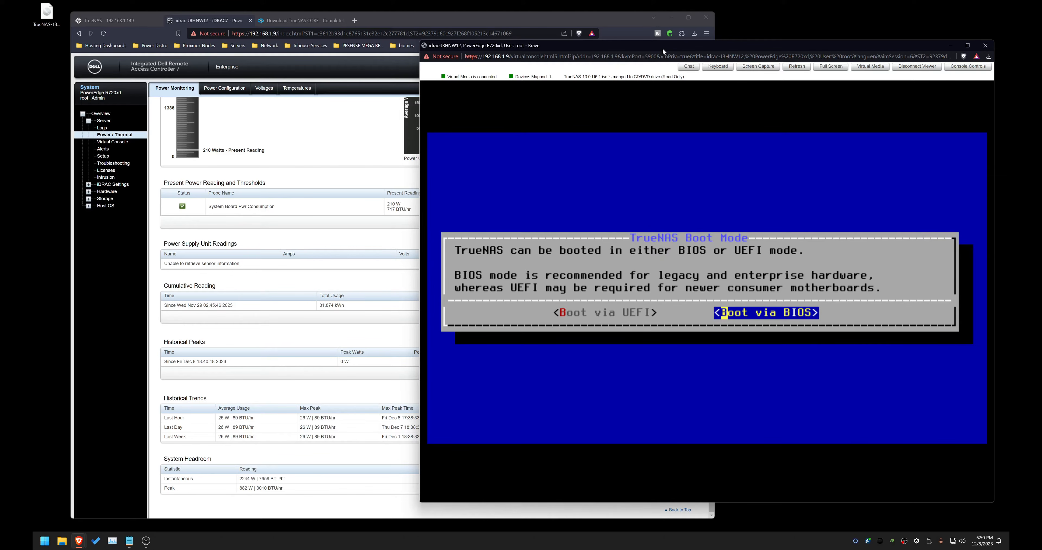
Step: Choose to boot via BIOS and skip creating a swap partition on the boot devices
key(Return)
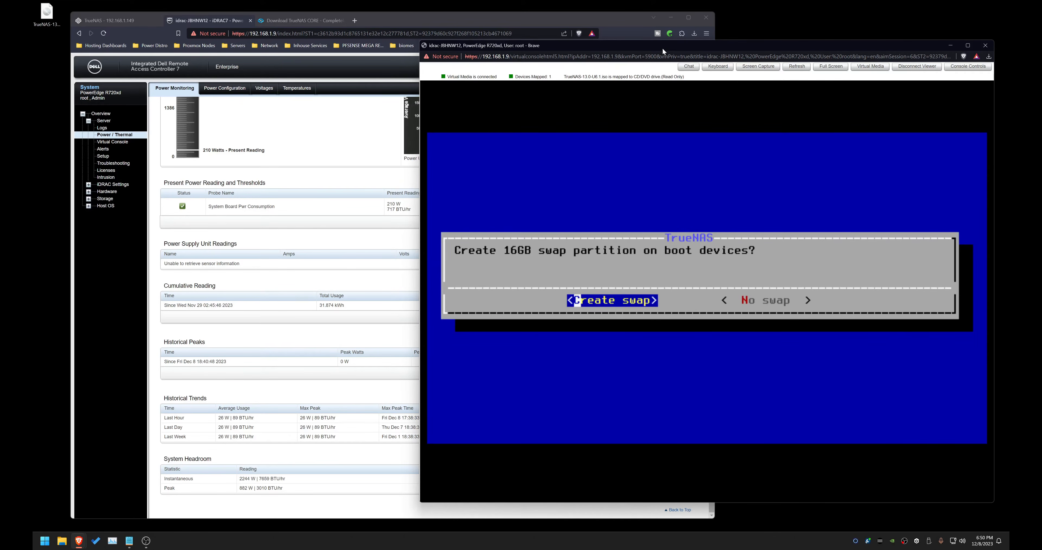
key(Right)
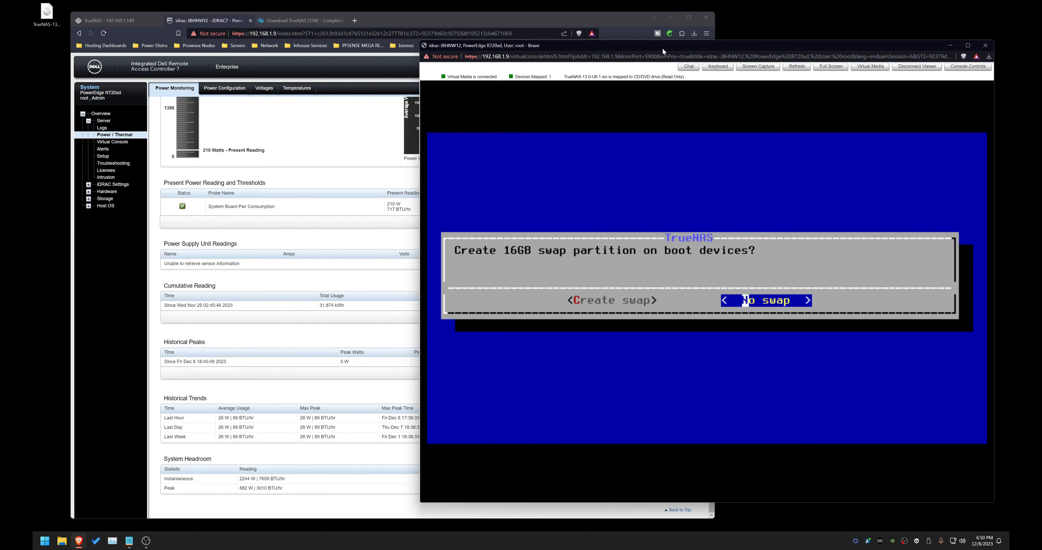
key(Return)
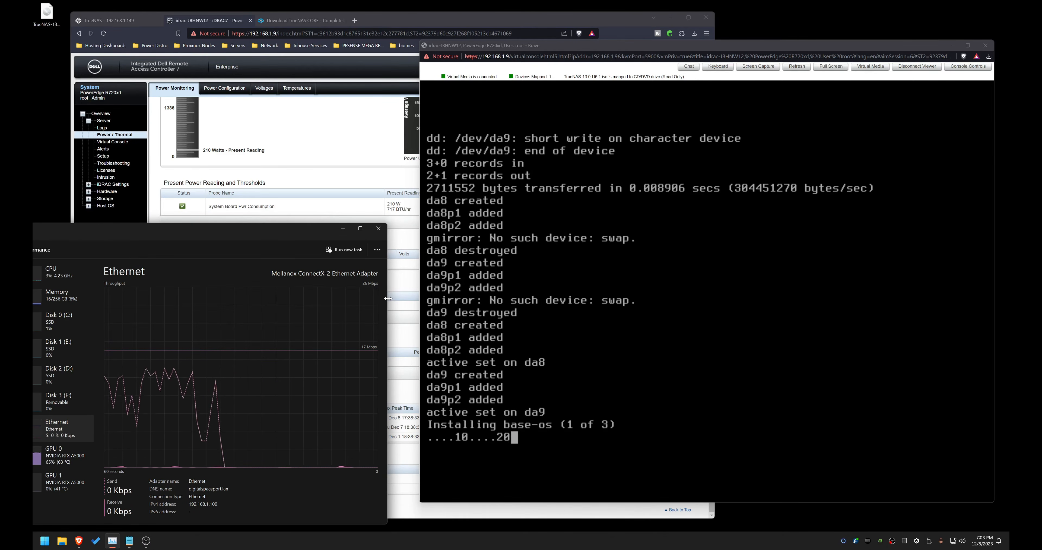
Step: Finish the installation and reboot the server into the newly installed TrueNAS system
key(Return)
key(Down)
click(379, 229)
click(103, 121)
click(473, 270)
click(430, 84)
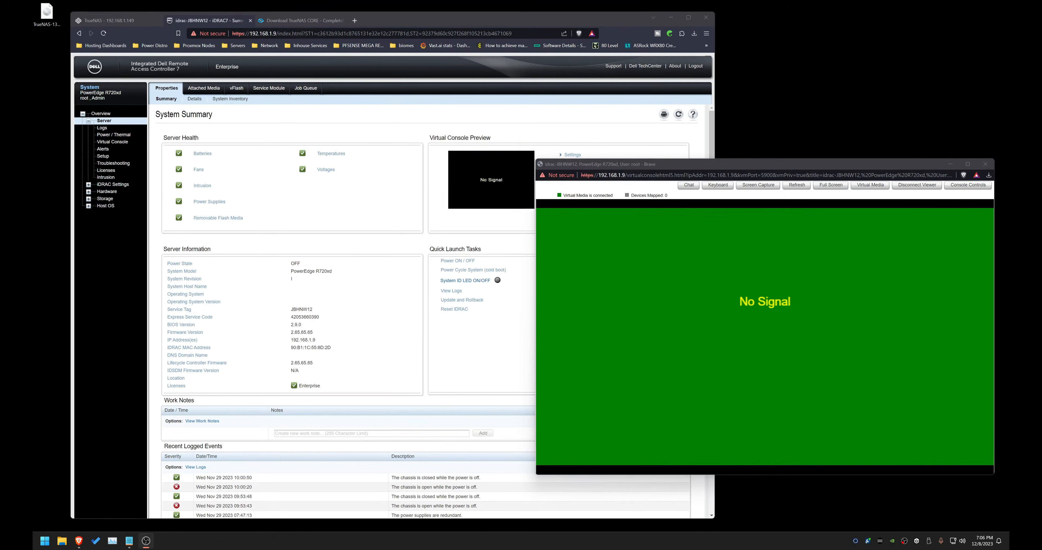
drag(760, 165, 756, 136)
drag(760, 447, 760, 475)
drag(748, 133, 711, 104)
drag(951, 301, 906, 300)
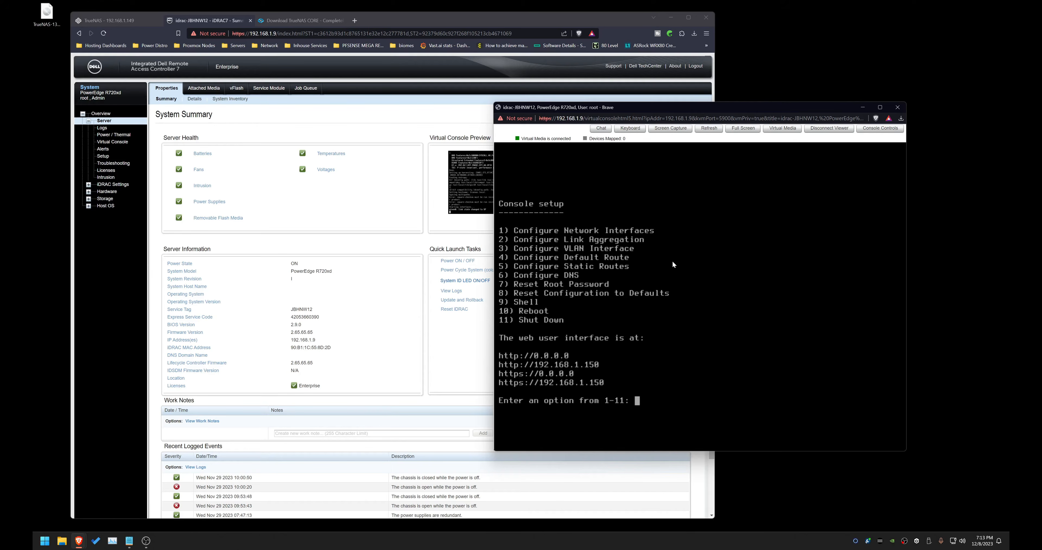
Step: Open the TrueNAS web interface at 192.168.1.150 in a new browser tab
click(354, 21)
text(1)
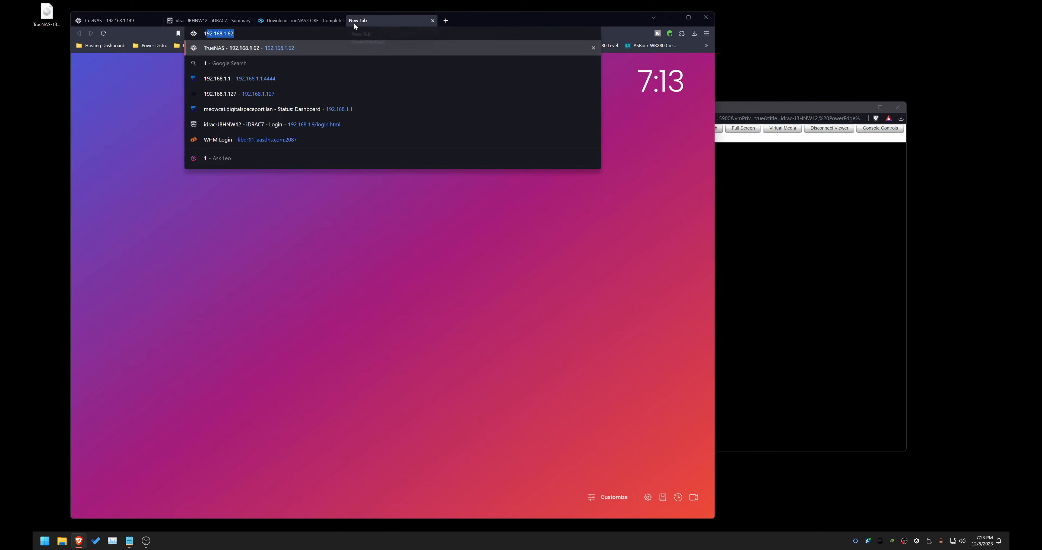
text(92.16)
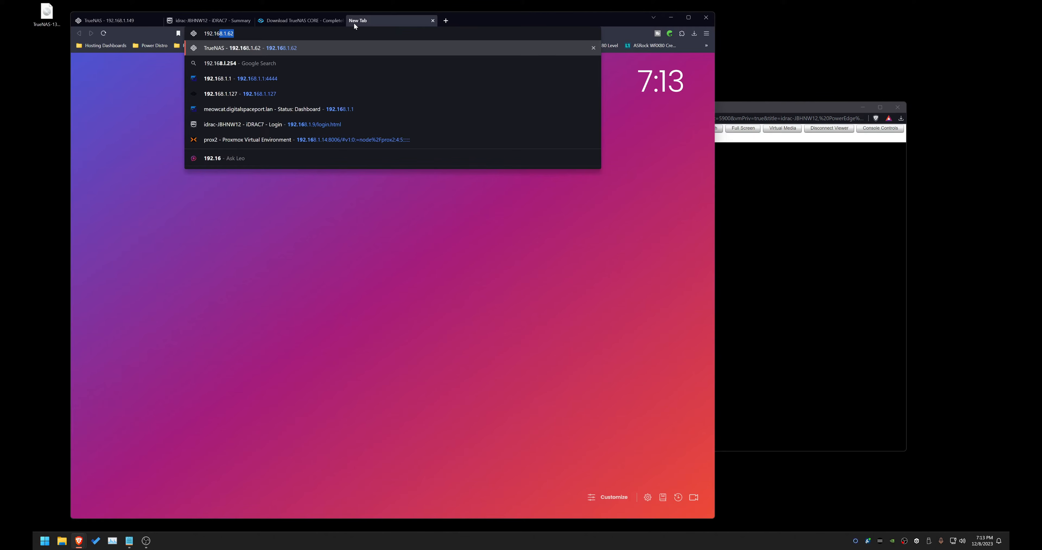
text(8.1.150)
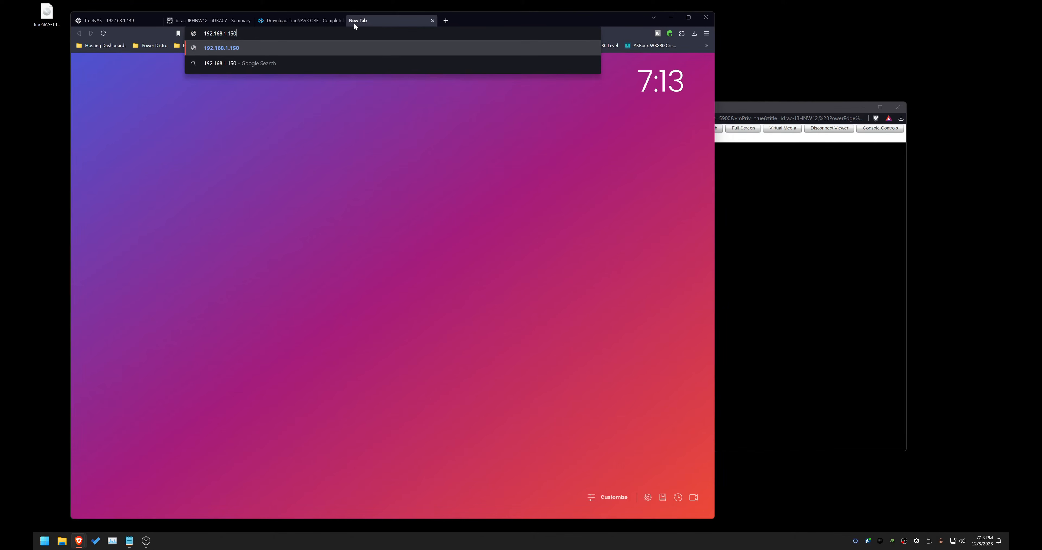
key(Return)
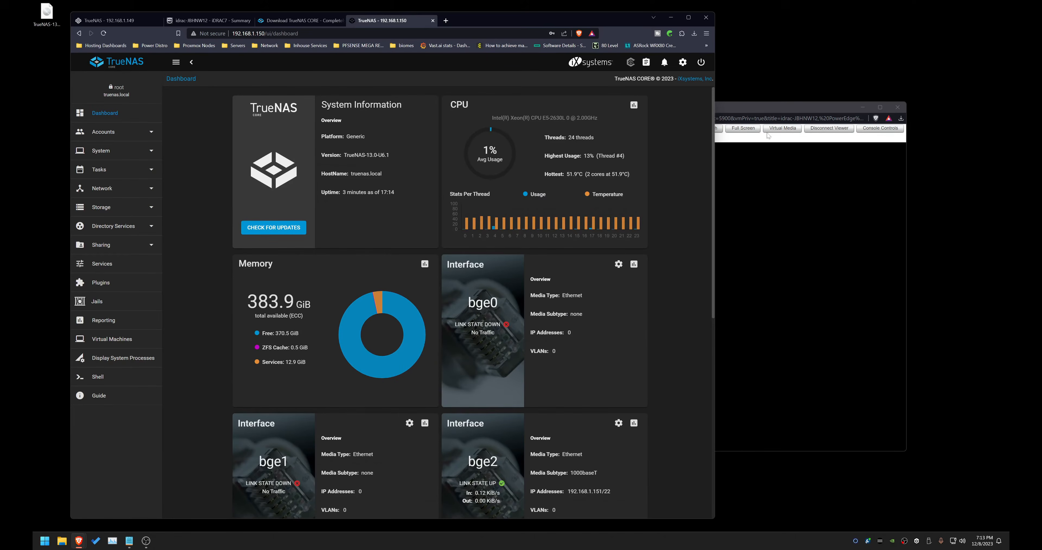
Step: Close the iDRAC virtual console window
click(775, 103)
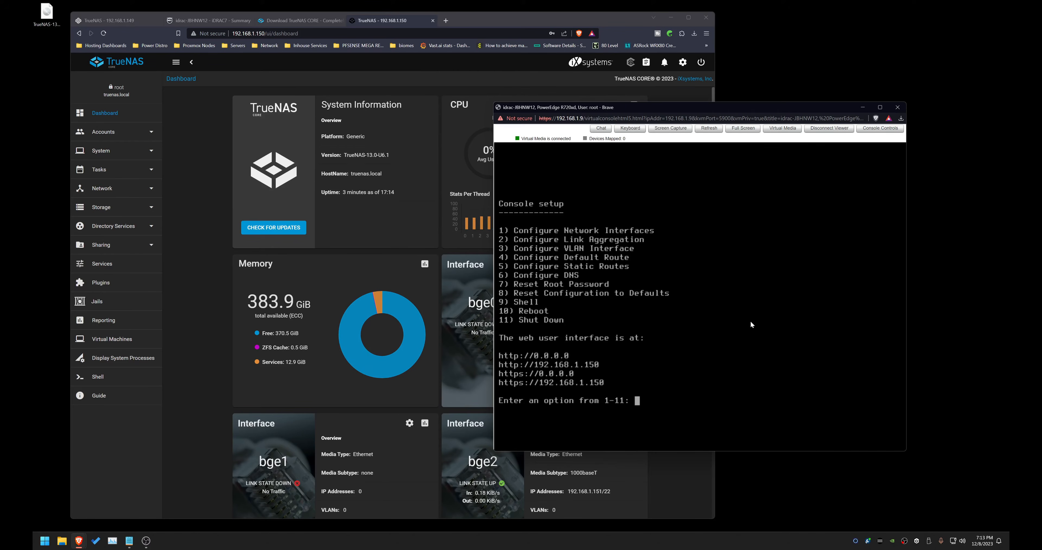
click(898, 107)
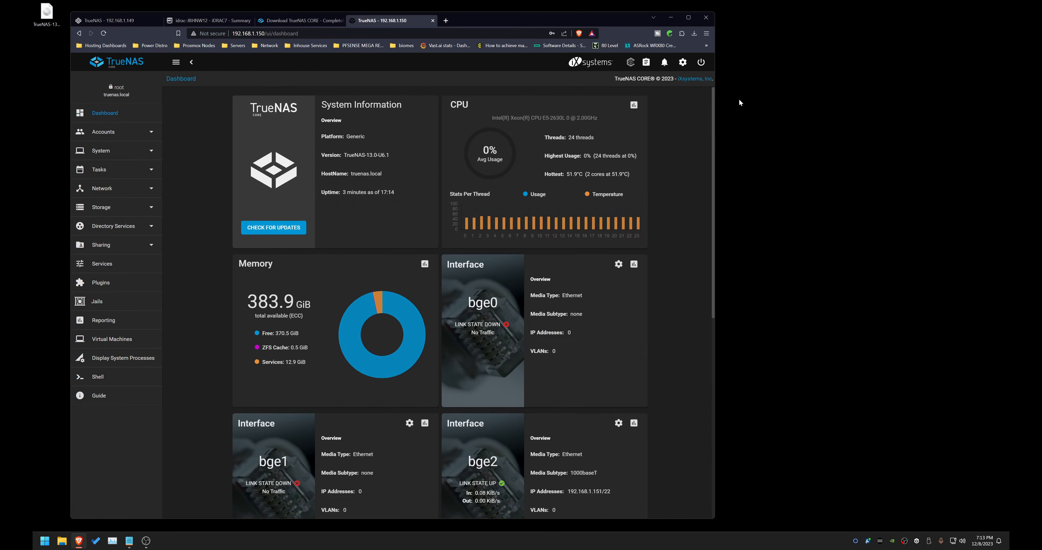
drag(715, 136, 879, 123)
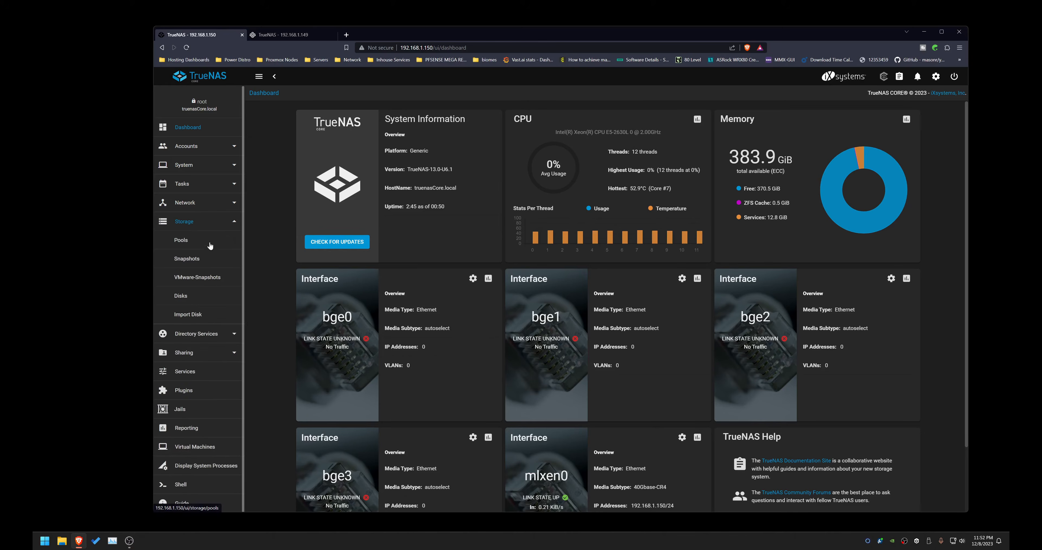
Step: Start creating a new storage pool named stor and add a Cache VDev to its layout
click(202, 243)
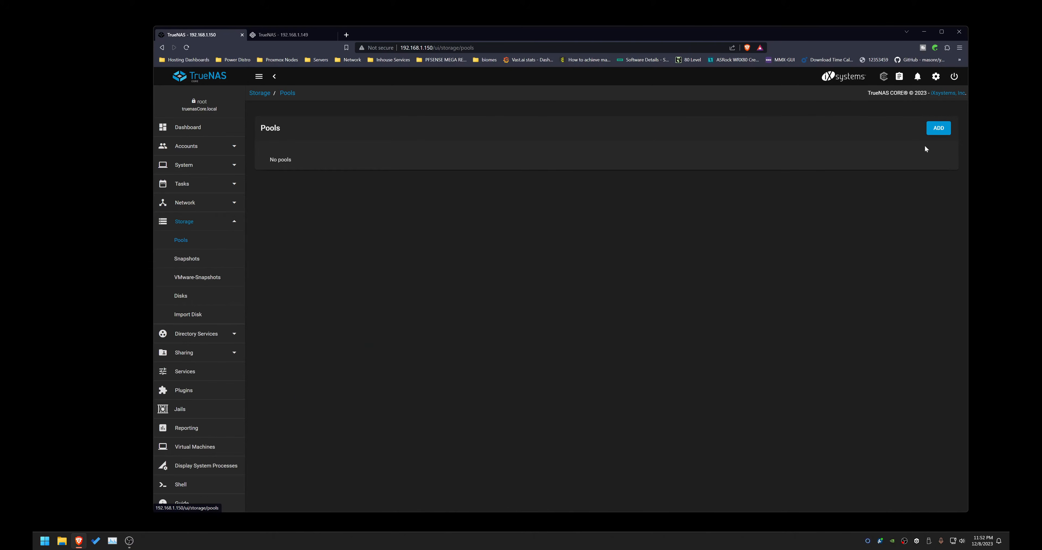
click(939, 128)
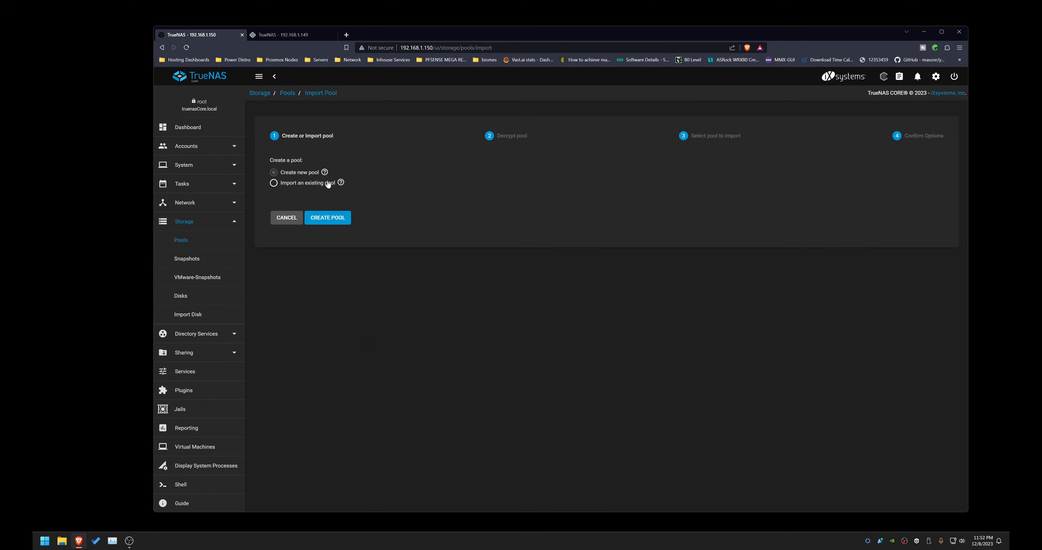
click(328, 218)
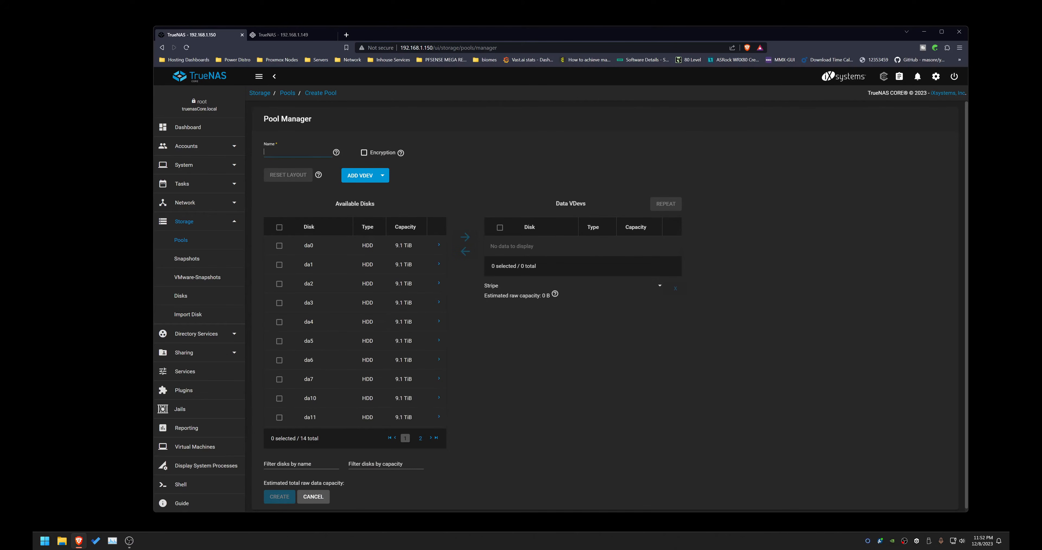
text(stor)
click(375, 177)
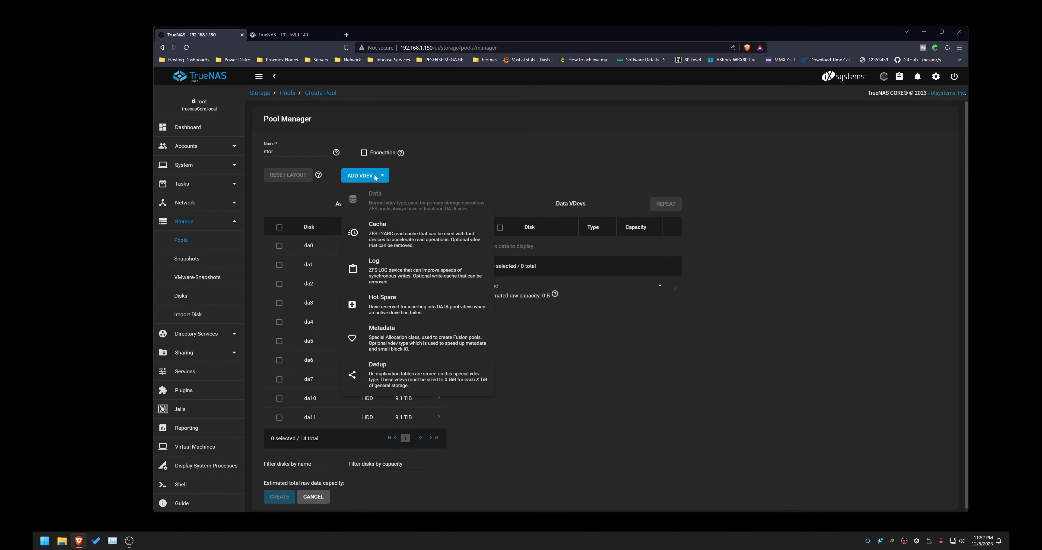
click(384, 236)
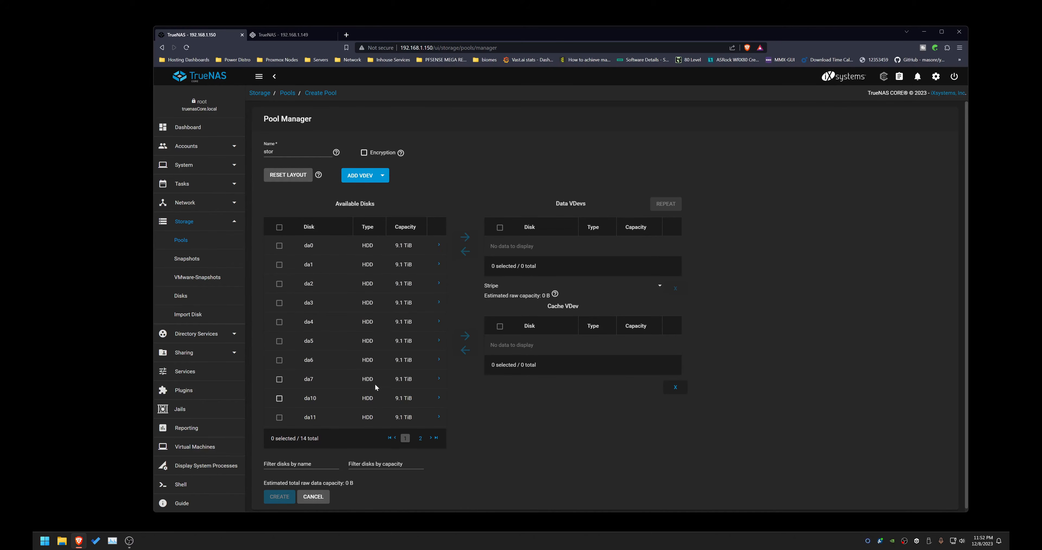
Step: Sort disks by capacity and move da11, da12 and da13 into the Data VDevs
click(279, 228)
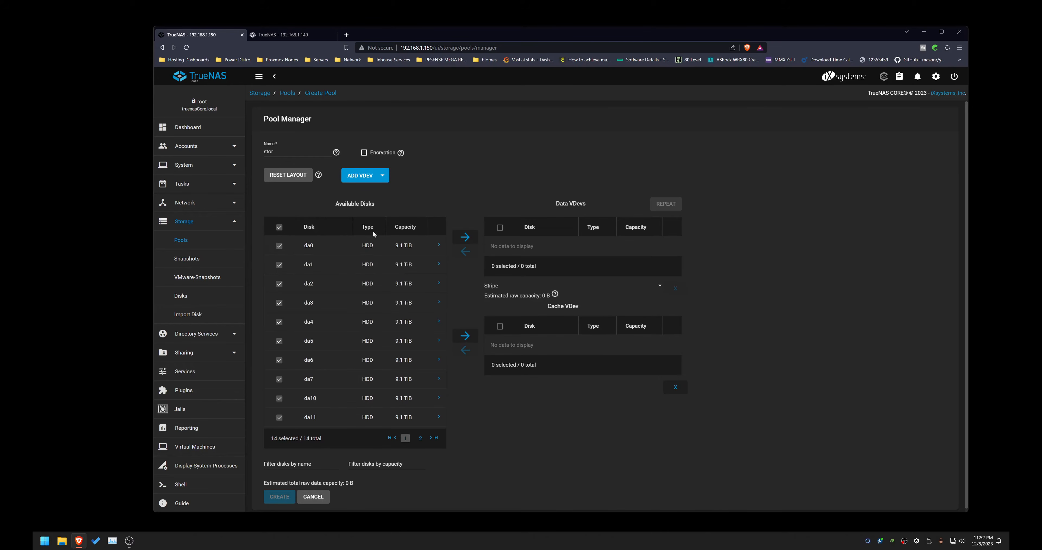
click(406, 228)
click(279, 245)
click(279, 265)
click(279, 227)
click(278, 285)
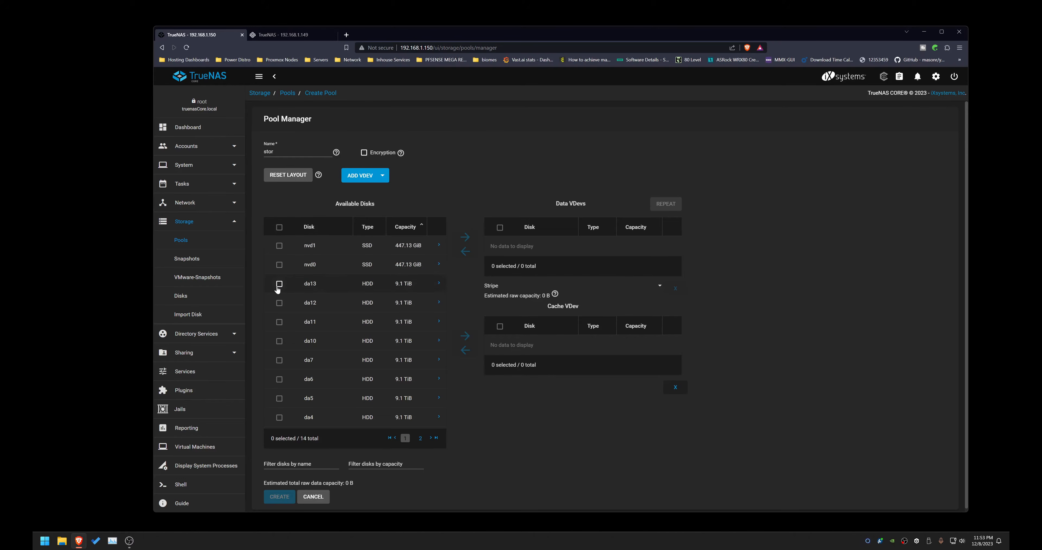
click(280, 322)
click(465, 237)
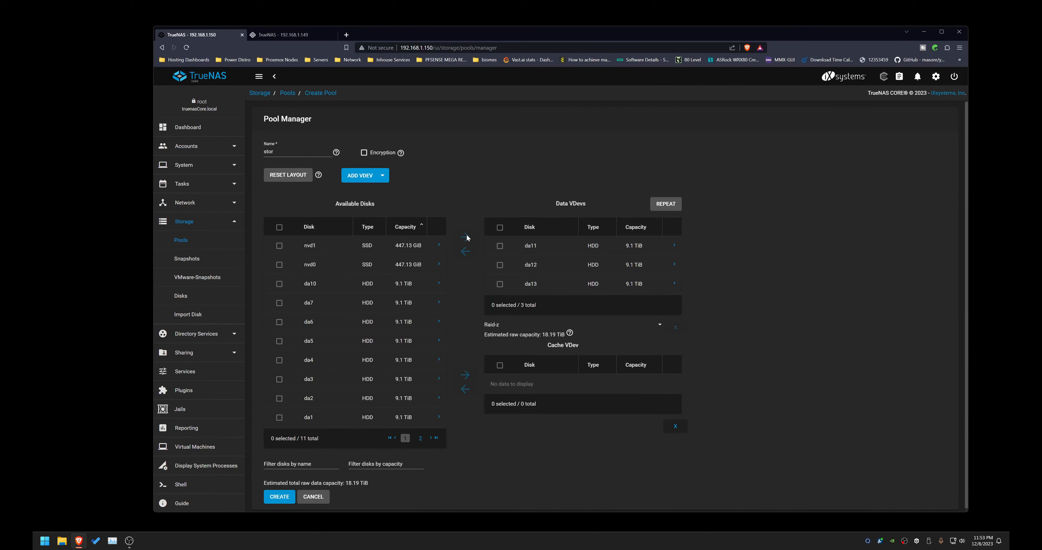
Step: Repeat the RAID-Z data VDev layout to add 3 more data VDevs
click(507, 326)
click(507, 326)
click(673, 206)
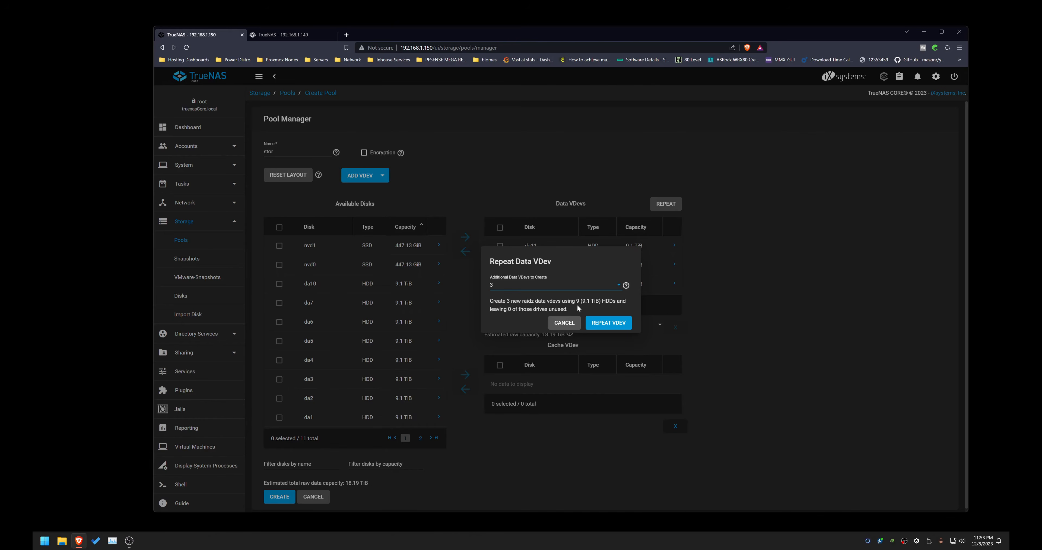
click(587, 323)
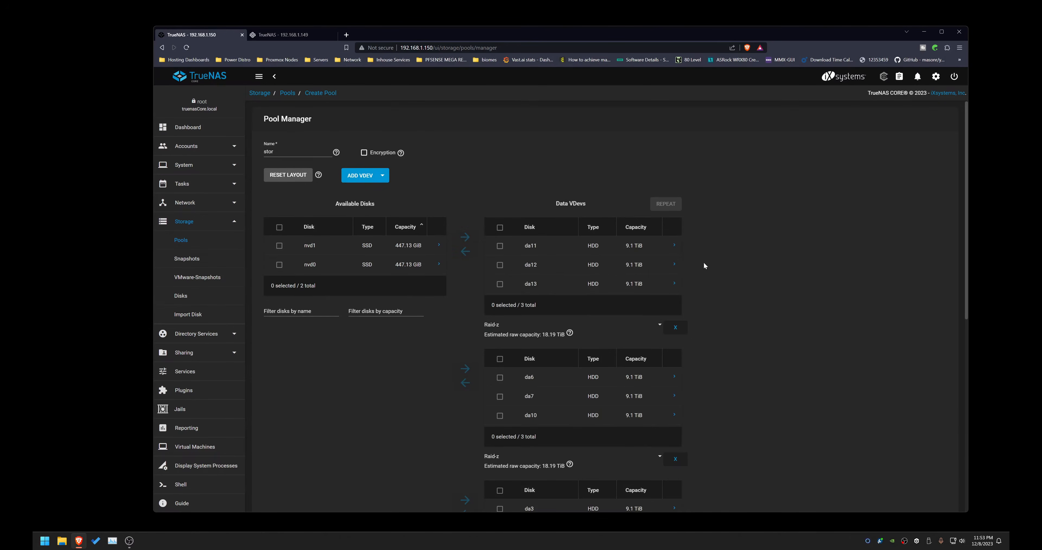
Step: Move the SSDs nvd1 and nvd0 into the Cache VDev
scroll(735, 275, down, 9)
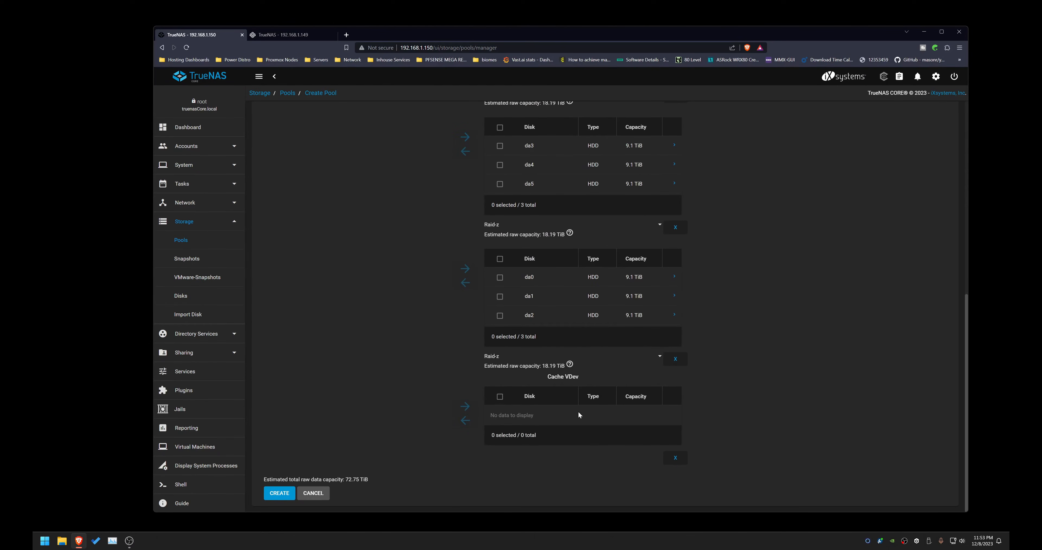
scroll(551, 418, up, 7)
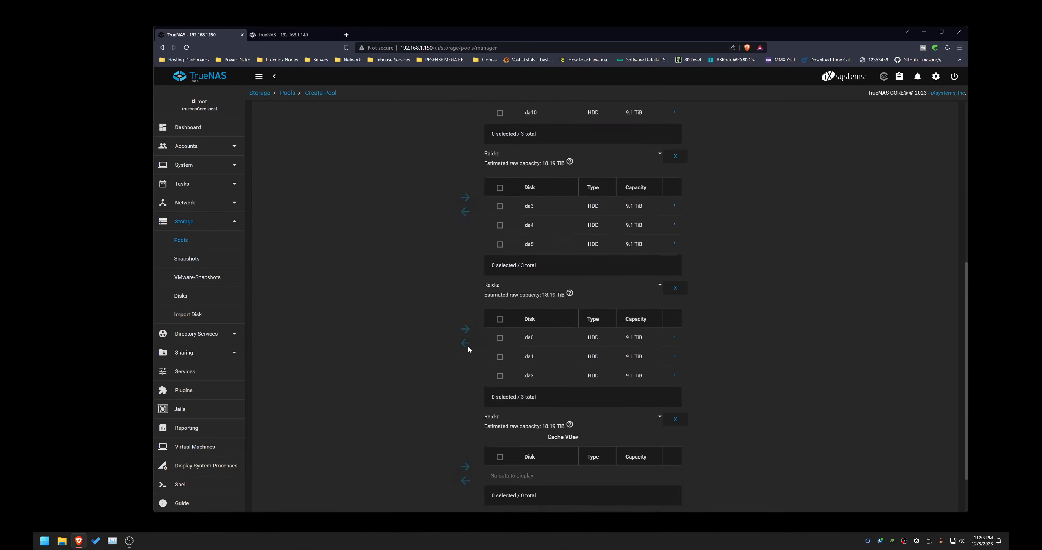
click(279, 150)
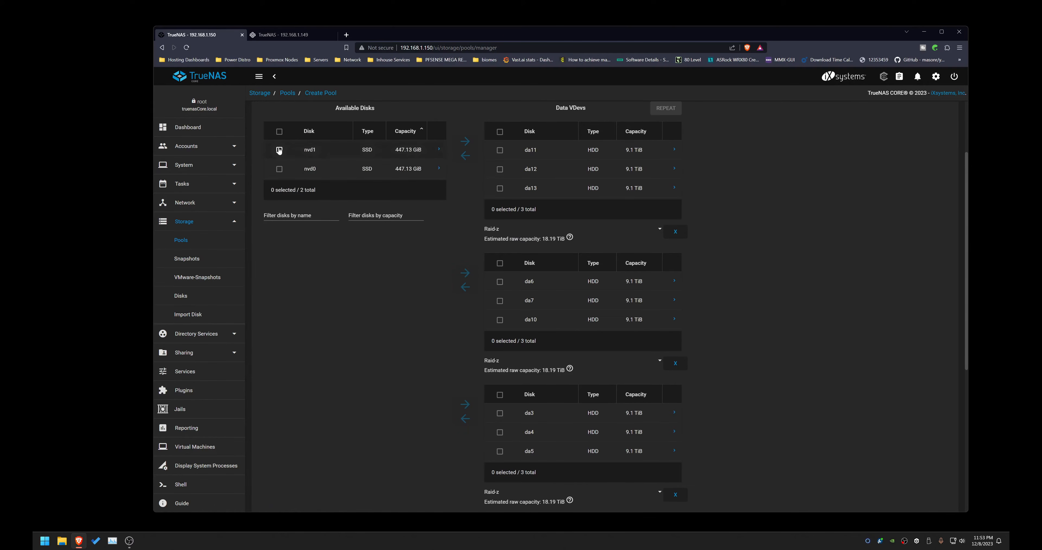
click(279, 168)
scroll(339, 298, down, 6)
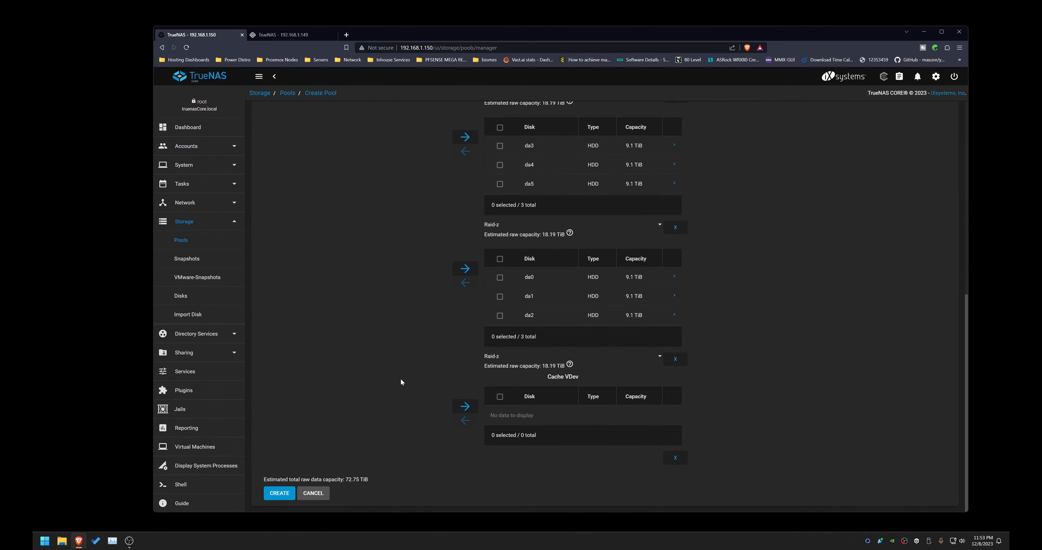
click(464, 407)
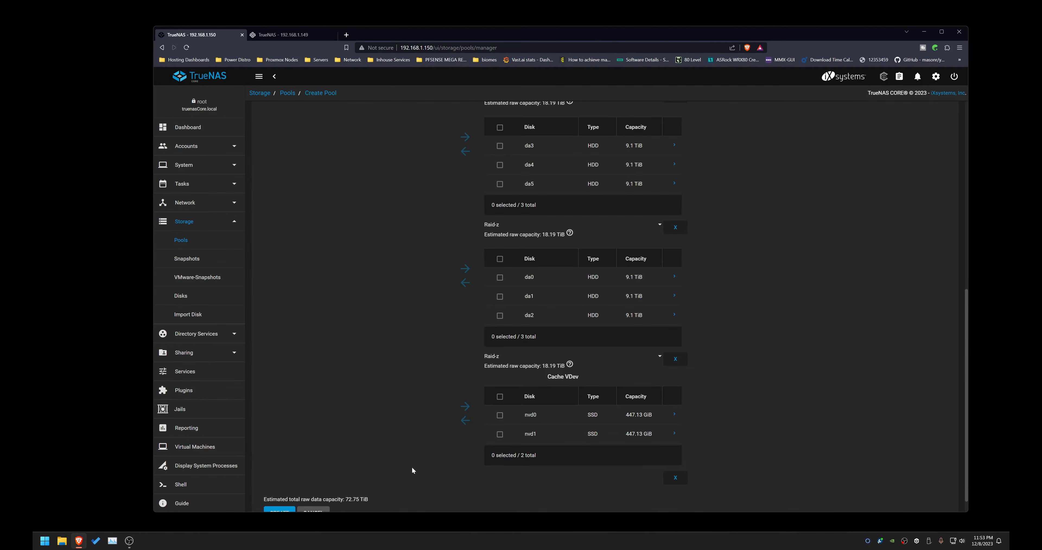
Step: Create the pool, confirming that the contents of the added disks will be erased
scroll(526, 444, down, 1)
click(280, 493)
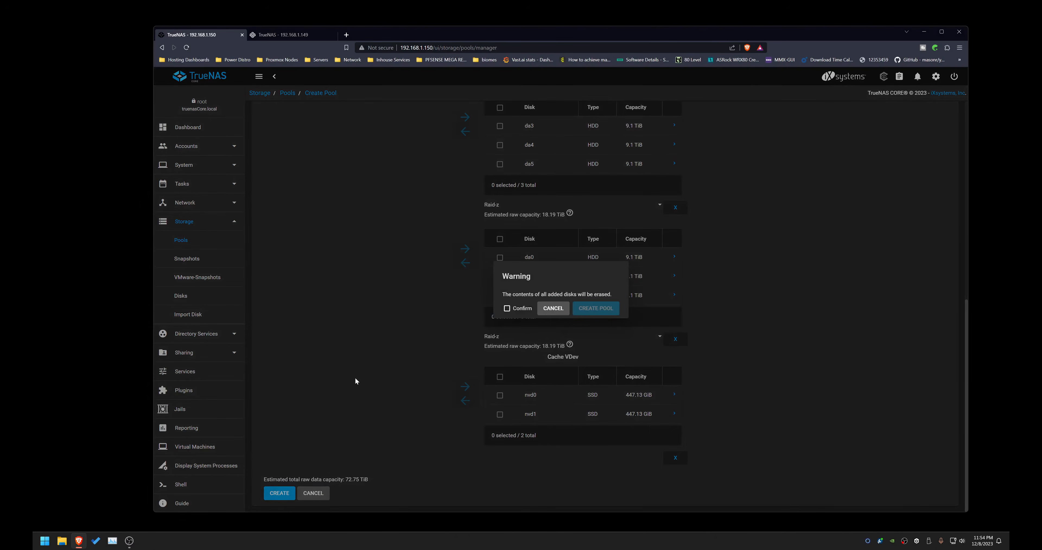
click(507, 308)
click(596, 308)
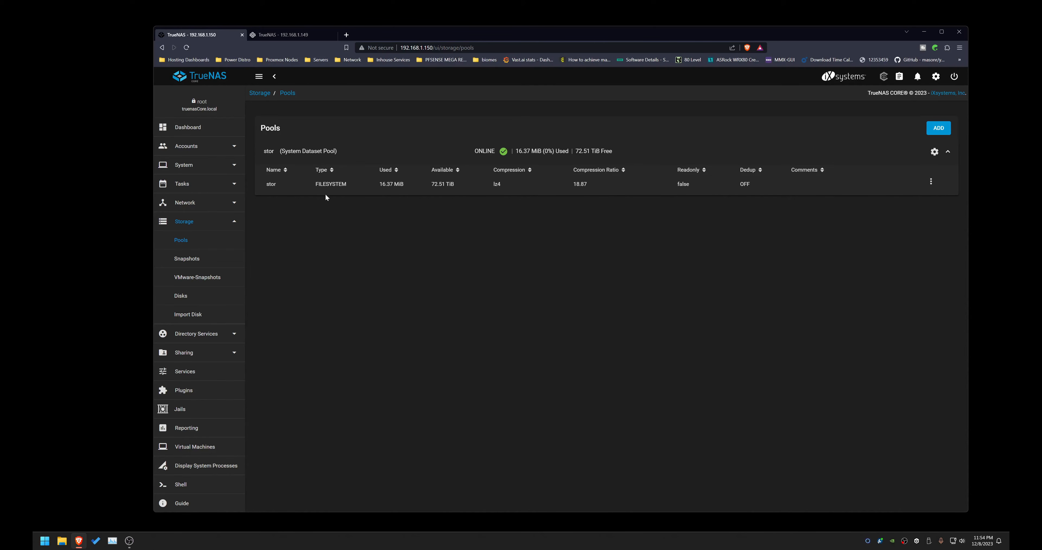
click(327, 185)
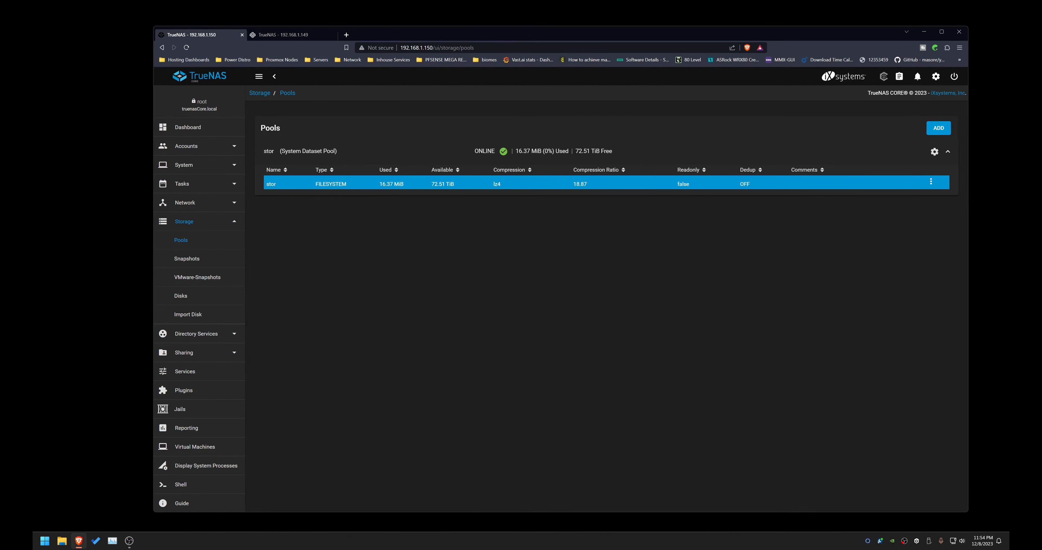
click(932, 183)
click(933, 184)
click(935, 152)
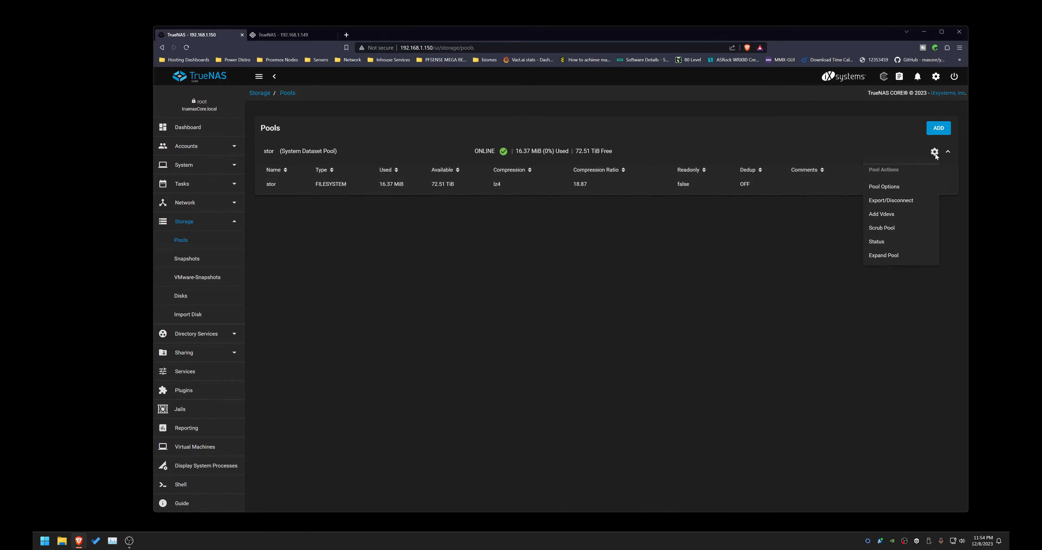
click(884, 187)
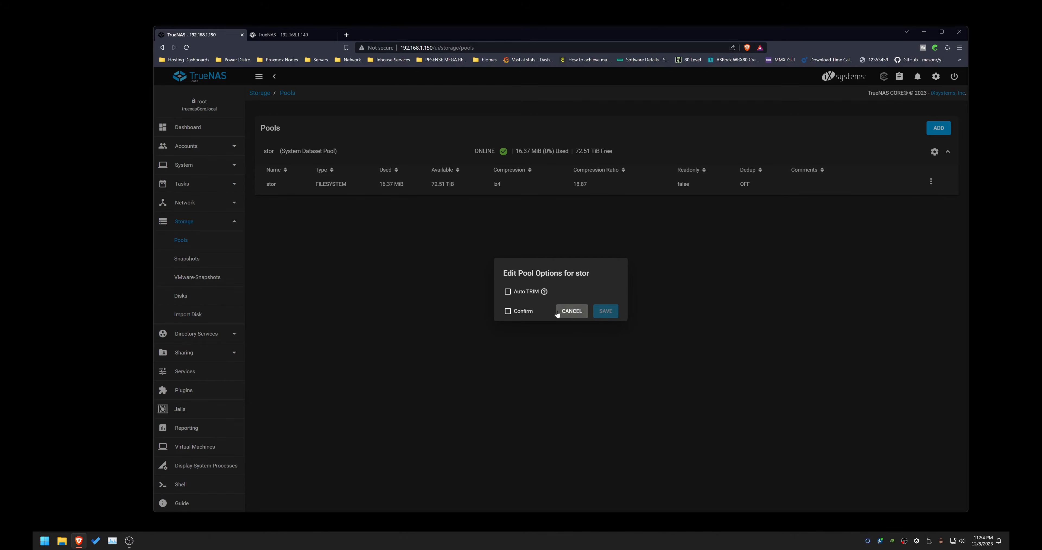
click(576, 316)
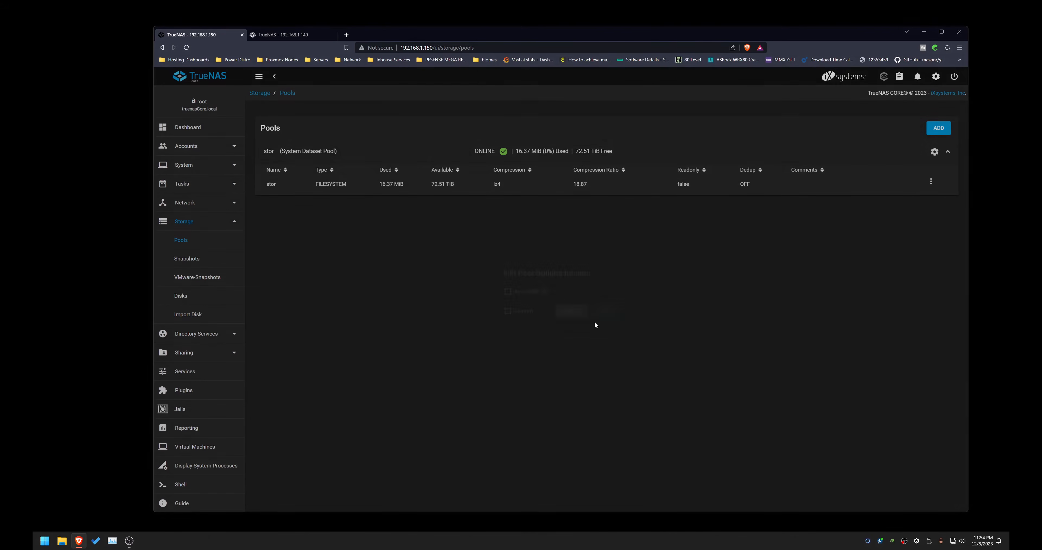
click(935, 151)
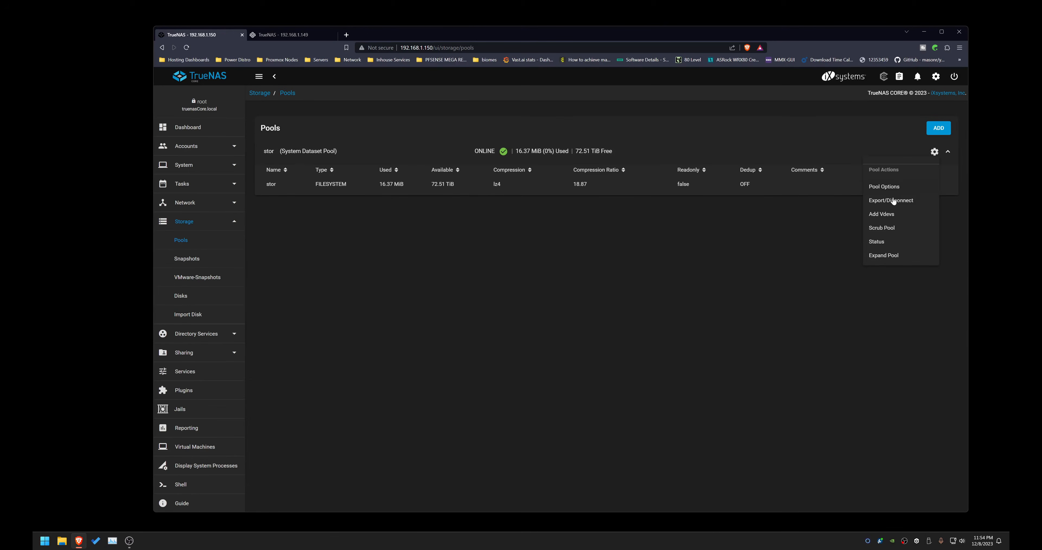
click(882, 214)
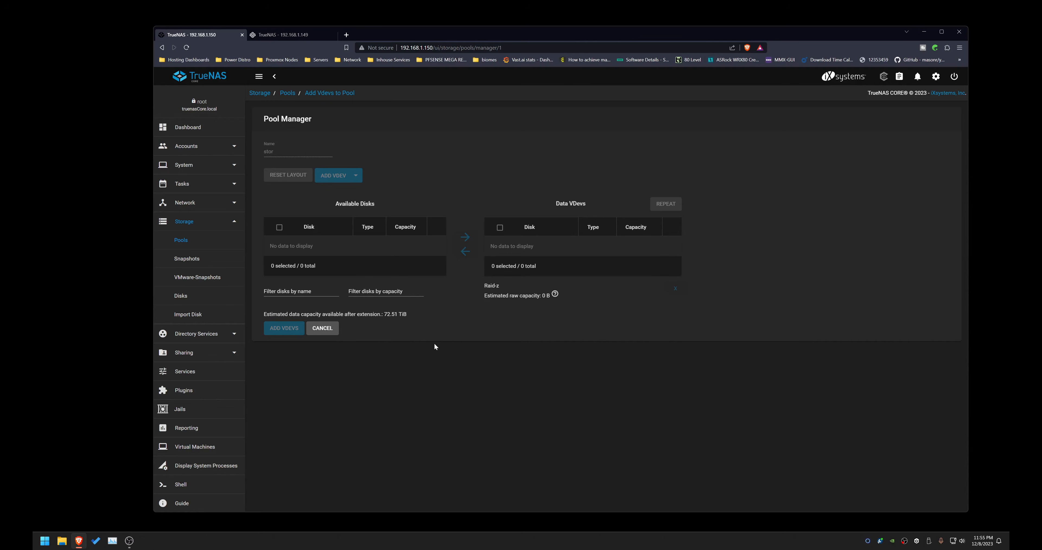
click(331, 329)
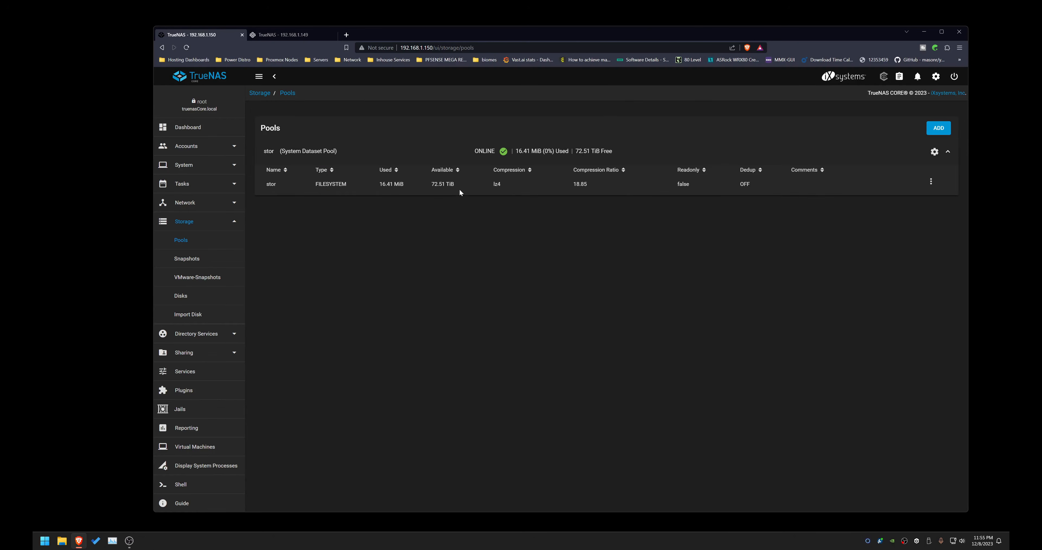
Step: Add a dataset under the stor pool named winshare with Sync set to Disabled
click(932, 186)
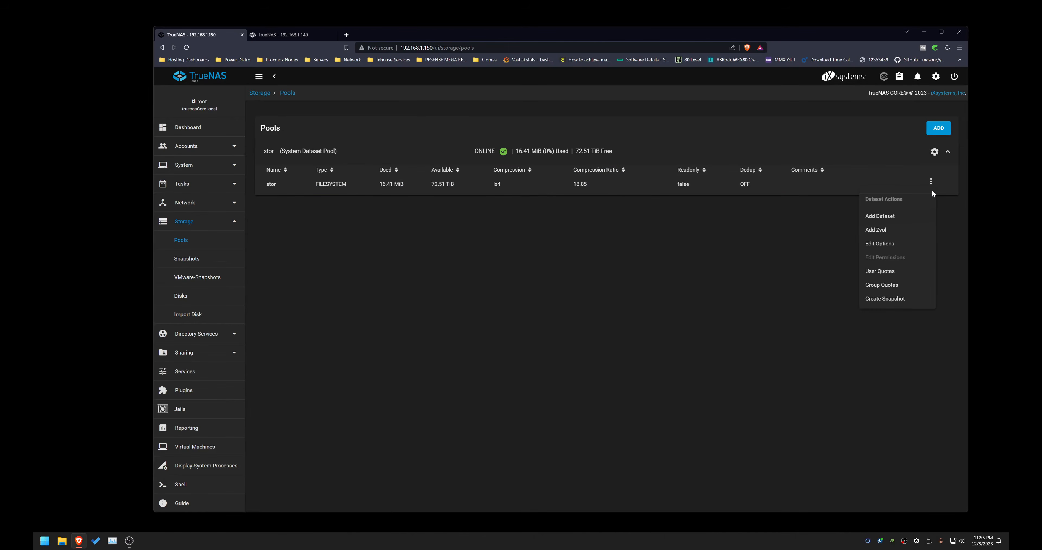
click(886, 217)
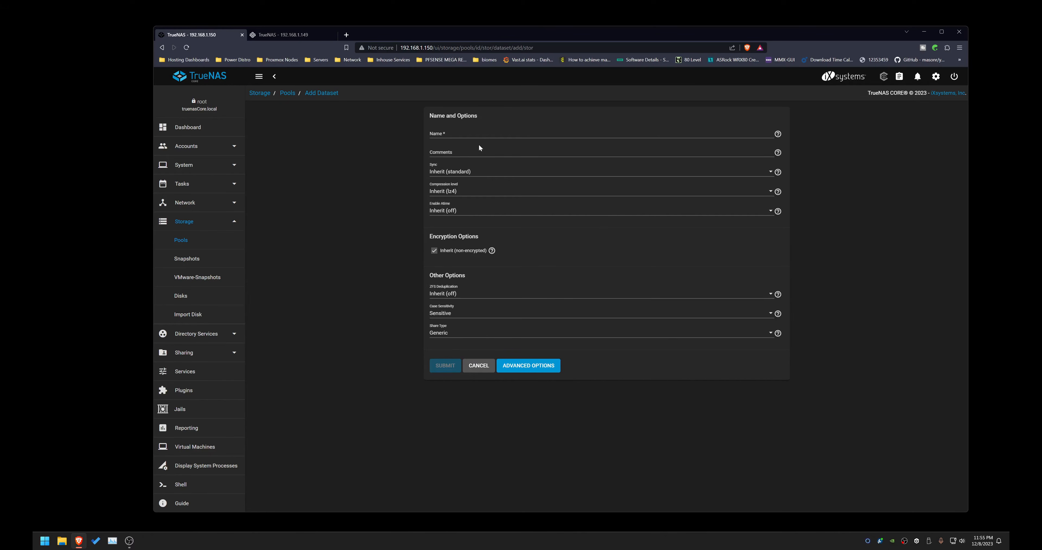
click(474, 133)
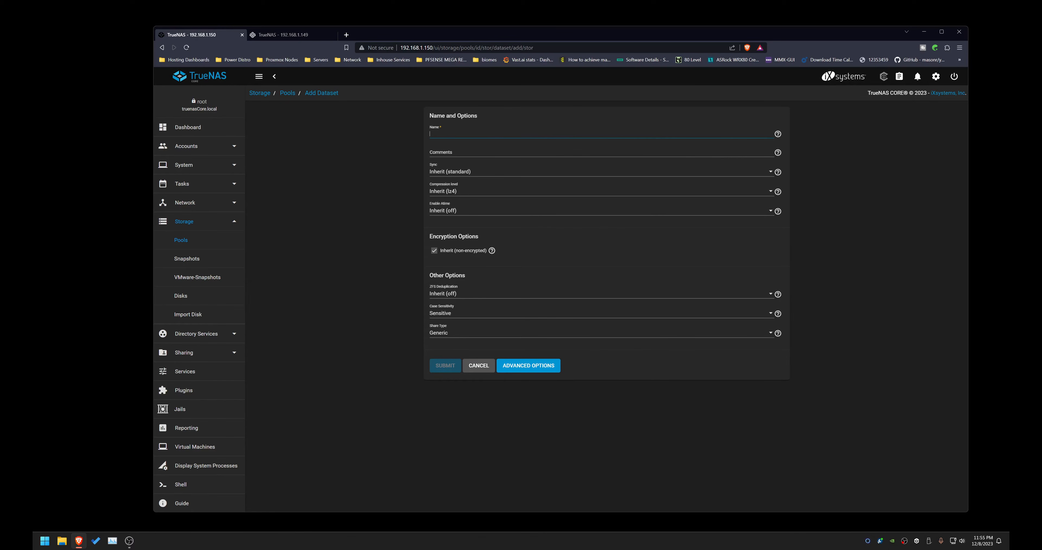
text(winshare)
click(446, 173)
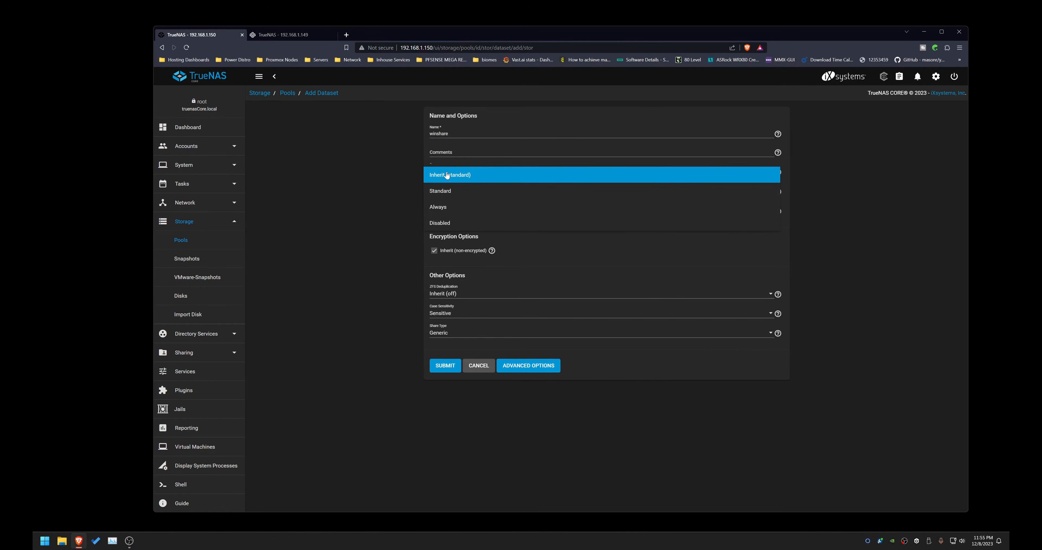
click(450, 222)
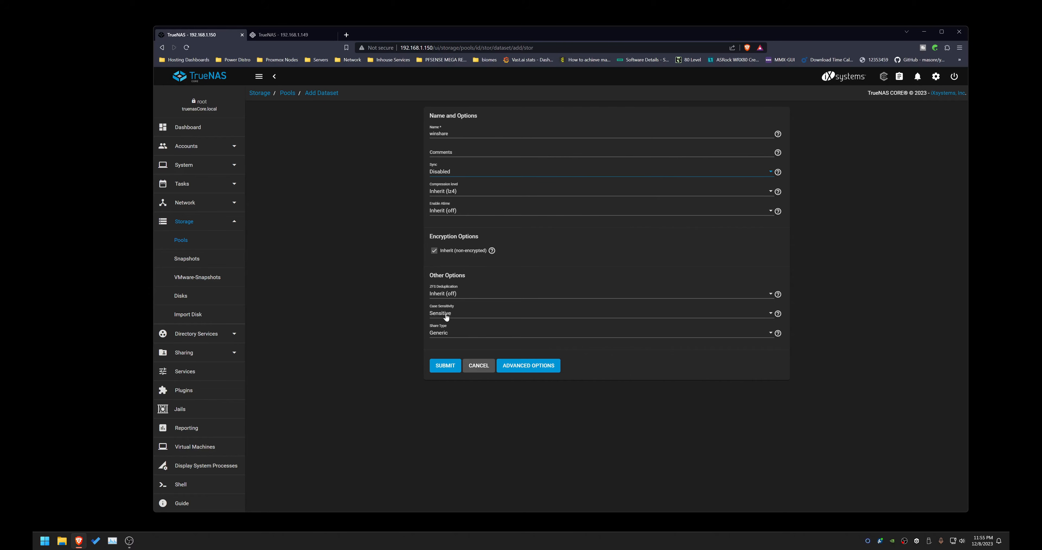
click(442, 340)
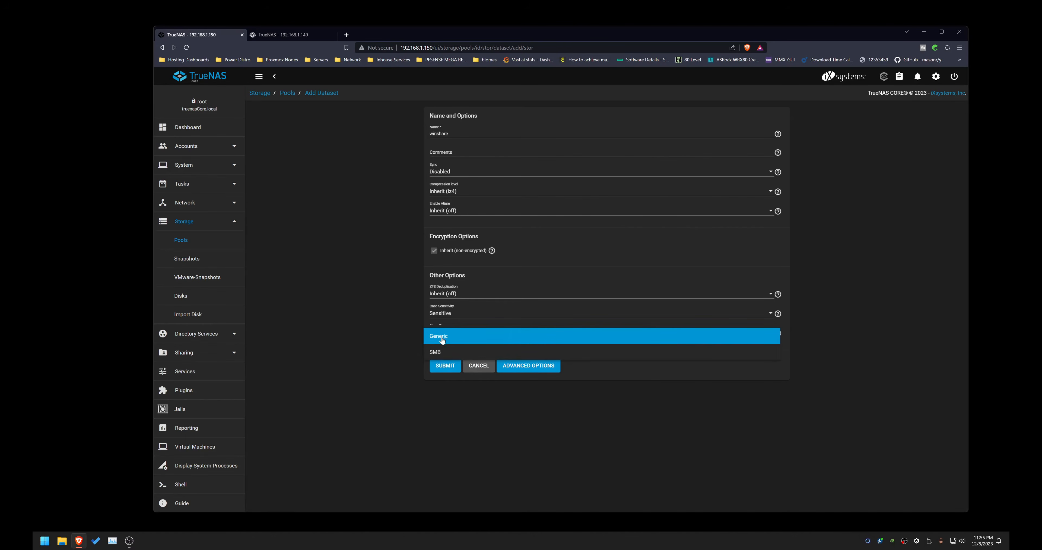
click(441, 355)
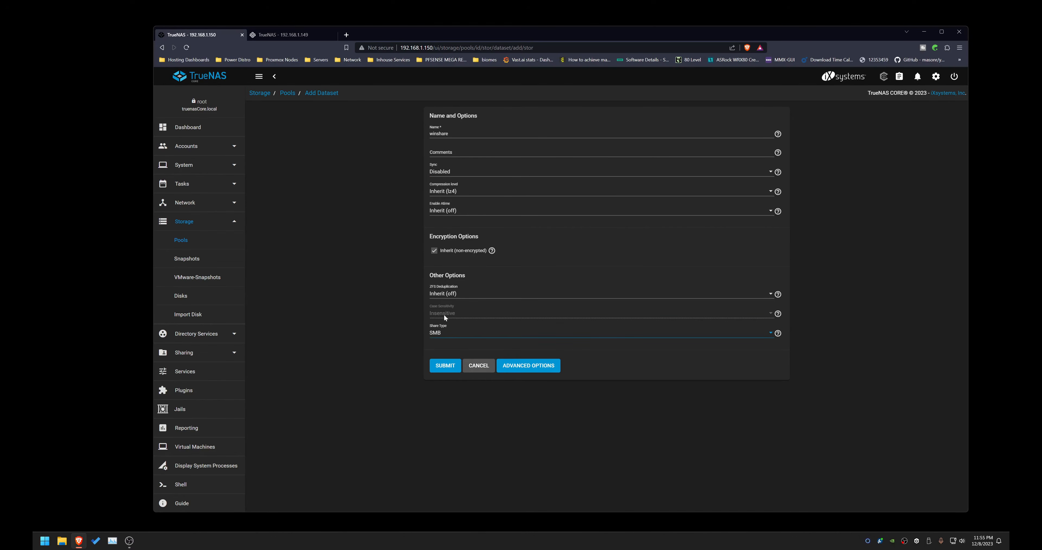
click(439, 333)
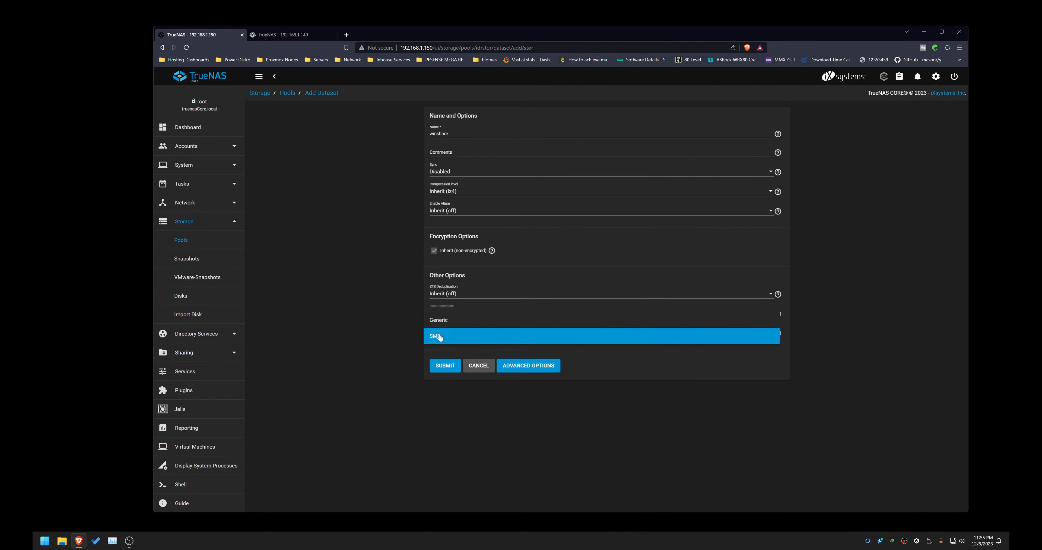
click(448, 322)
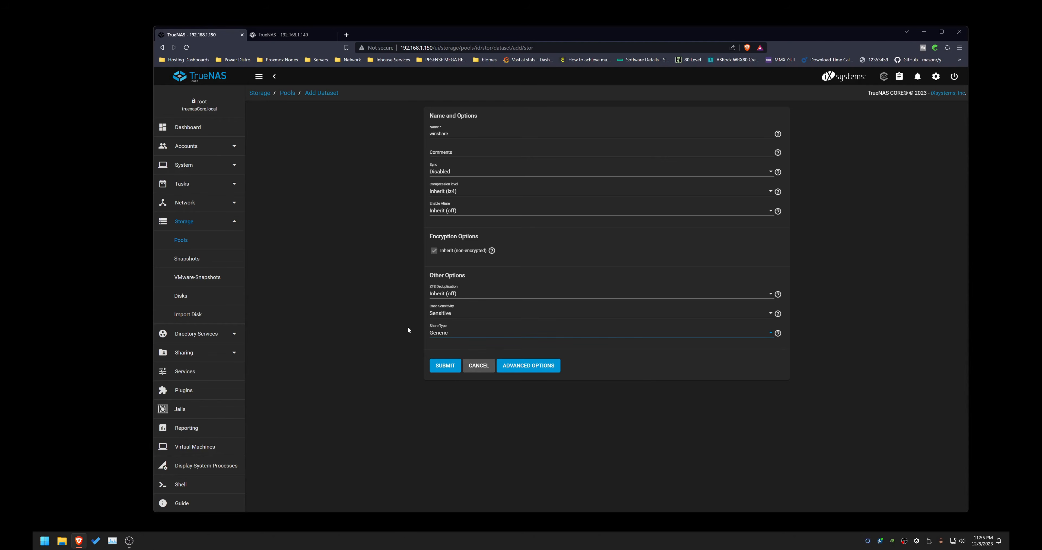
Step: Switch to the advanced dataset options and set the record size to 1M
click(529, 366)
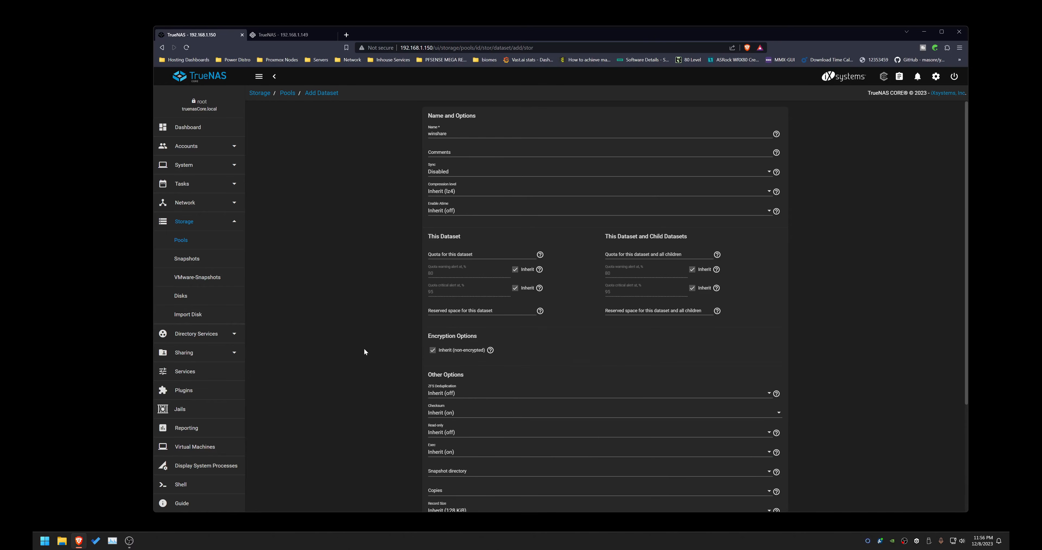
scroll(364, 348, down, 3)
click(464, 366)
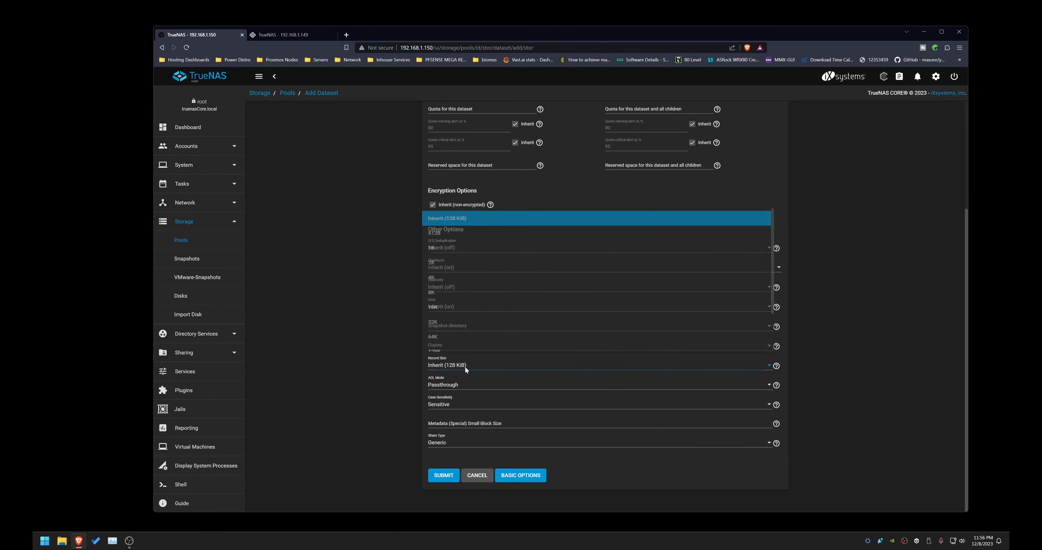
scroll(477, 321, down, 3)
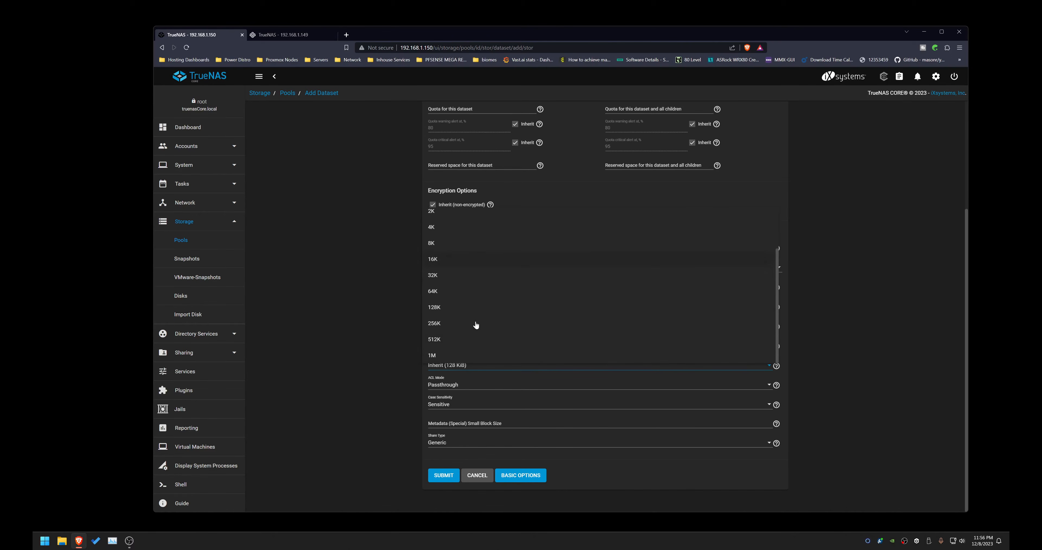
click(440, 356)
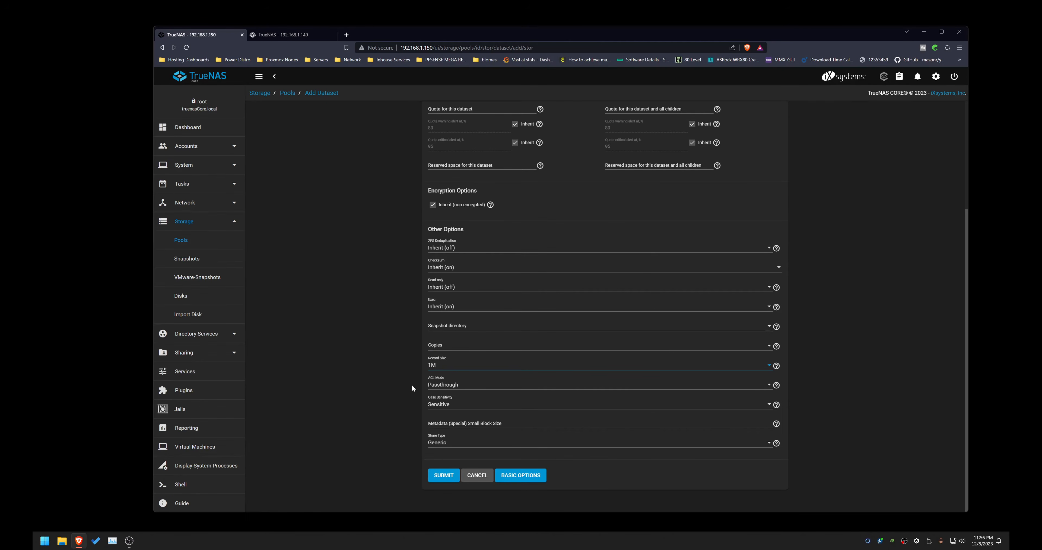
Step: Set the dataset's share type to SMB and submit the new dataset
click(438, 389)
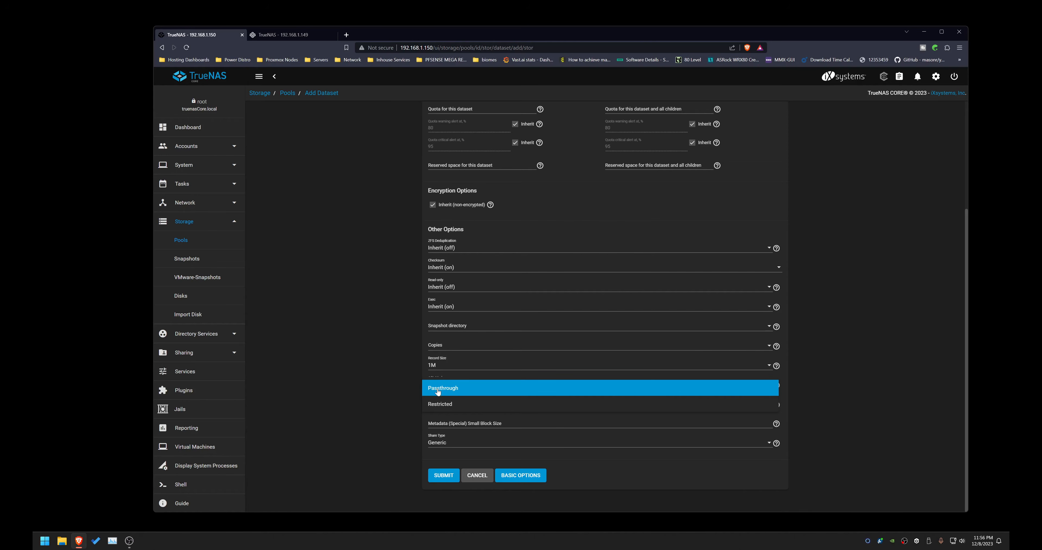
click(403, 386)
click(438, 447)
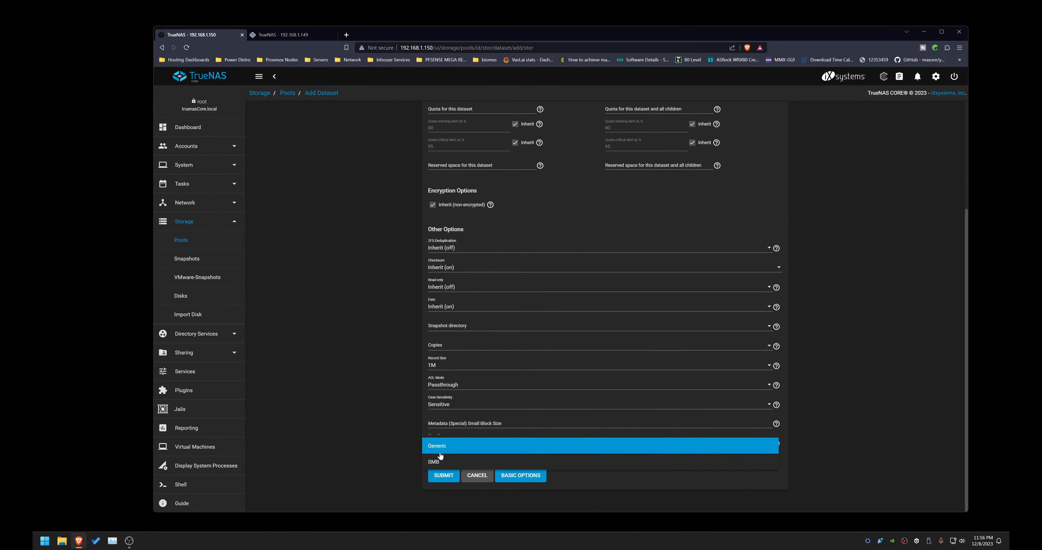
click(434, 463)
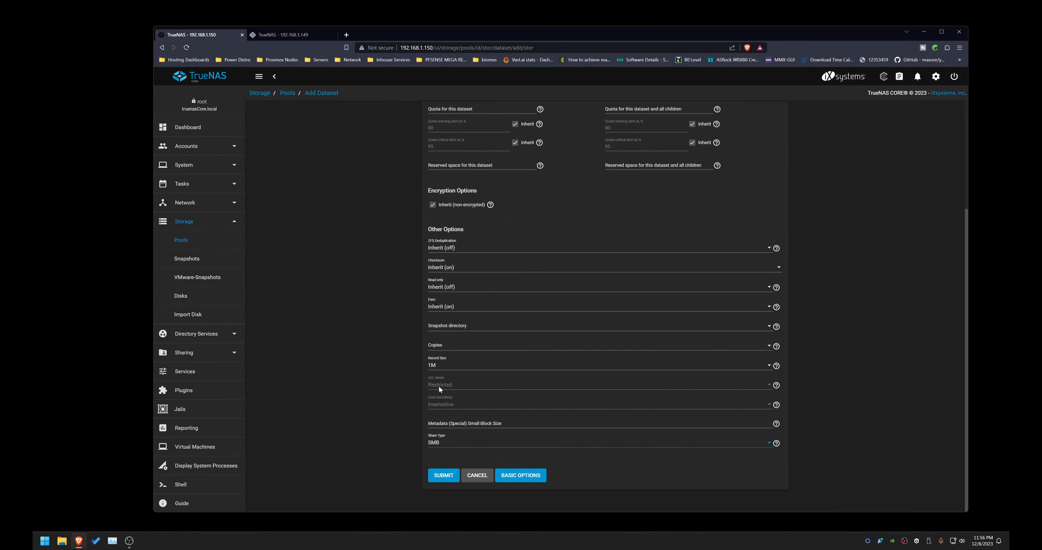
click(437, 442)
click(437, 442)
click(401, 450)
click(445, 477)
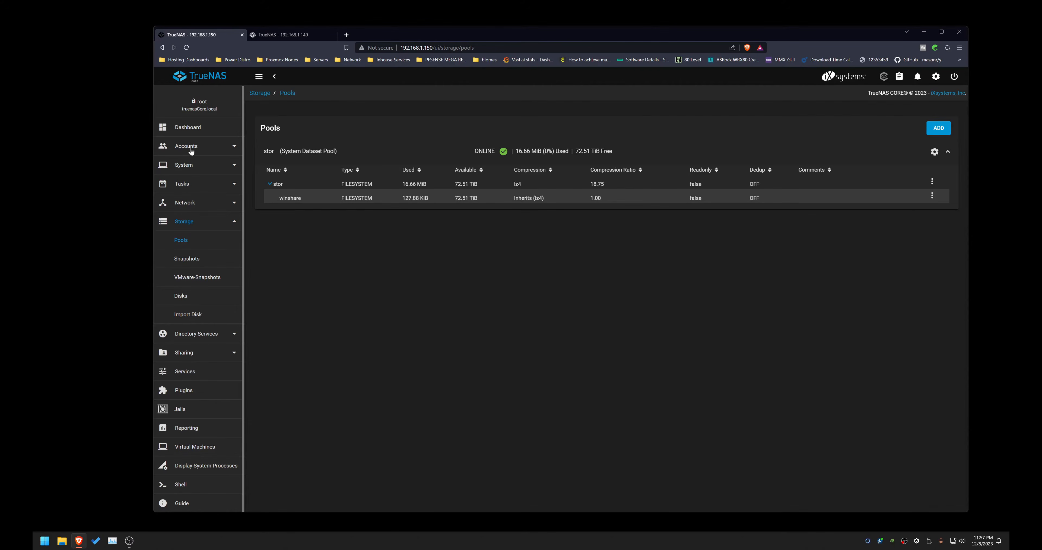
Step: Open the Groups page under Accounts
click(190, 149)
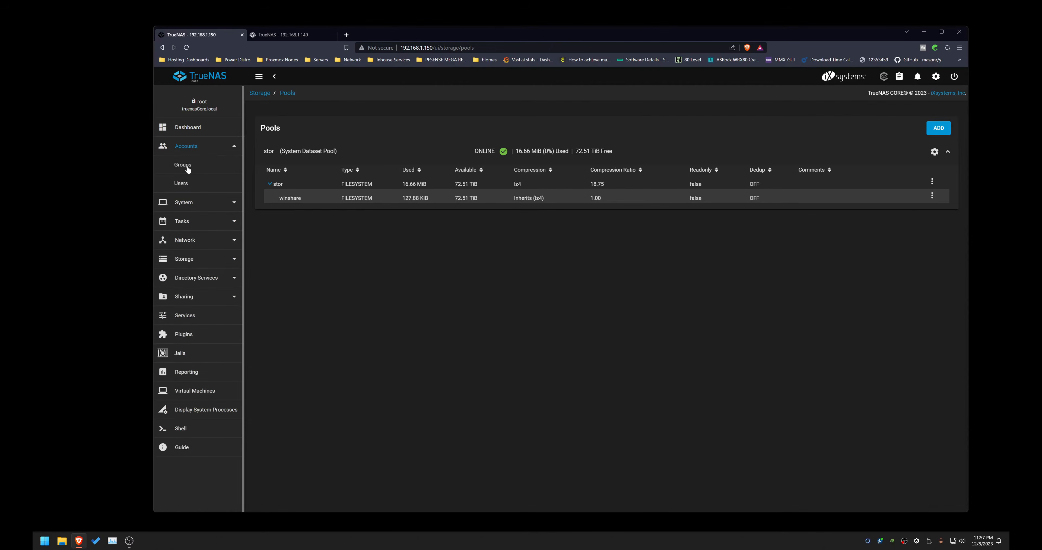
click(187, 169)
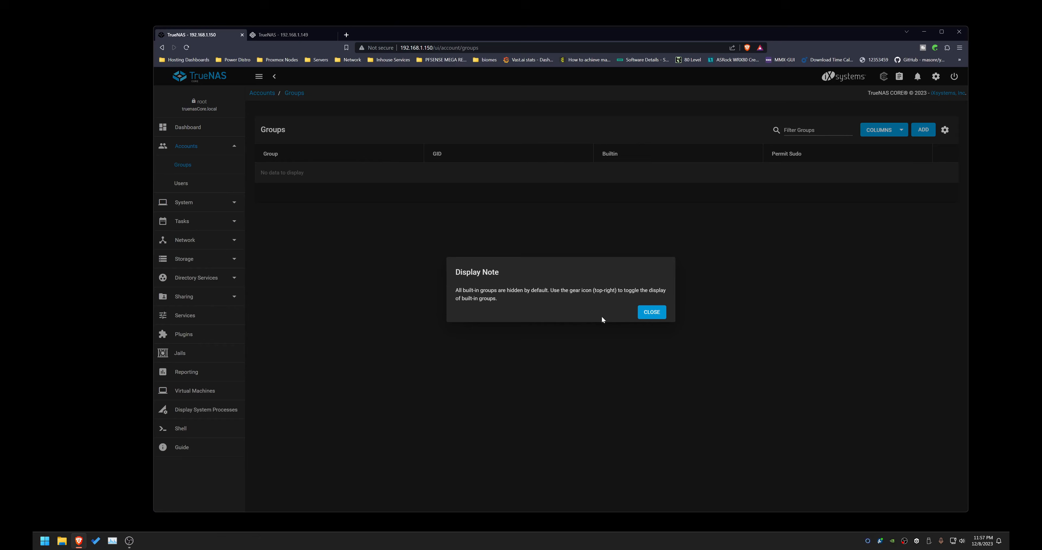
Step: Open the Users page under Accounts, dismissing the display notes
click(649, 311)
click(183, 184)
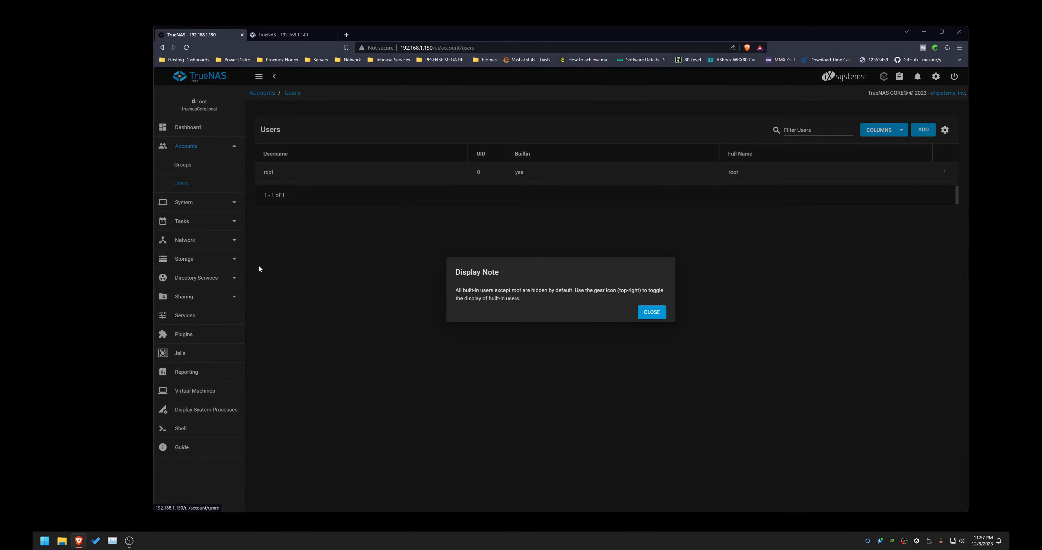
click(648, 312)
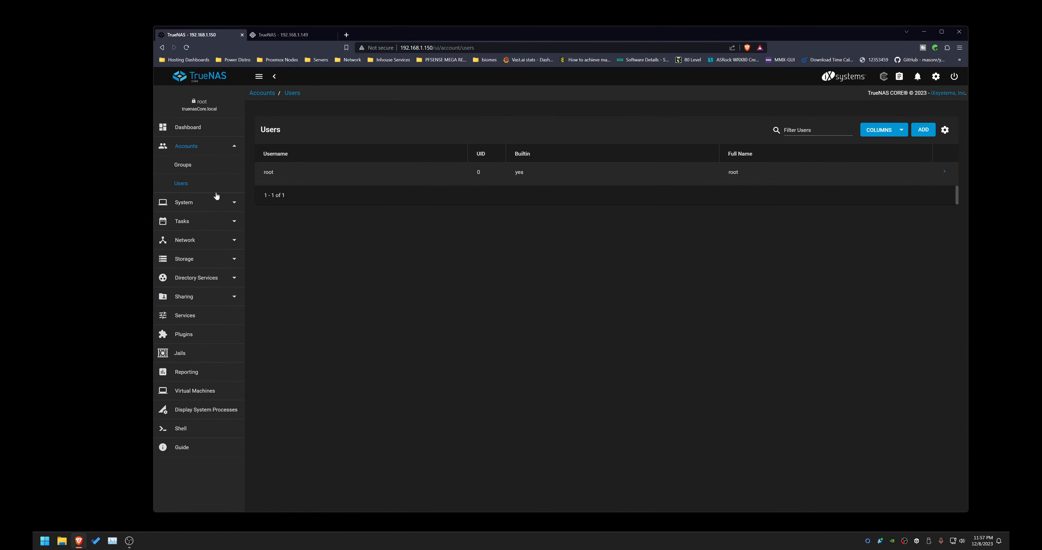
Step: Add a new user with full name and username dsp and fill in the user's e-mail address
click(924, 130)
click(480, 133)
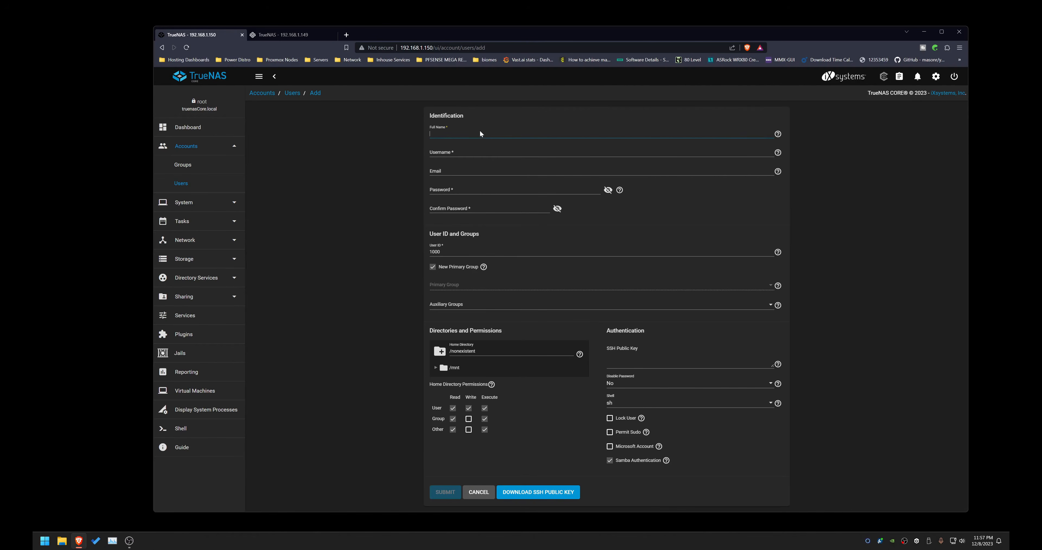
text(dsp)
key(Tab)
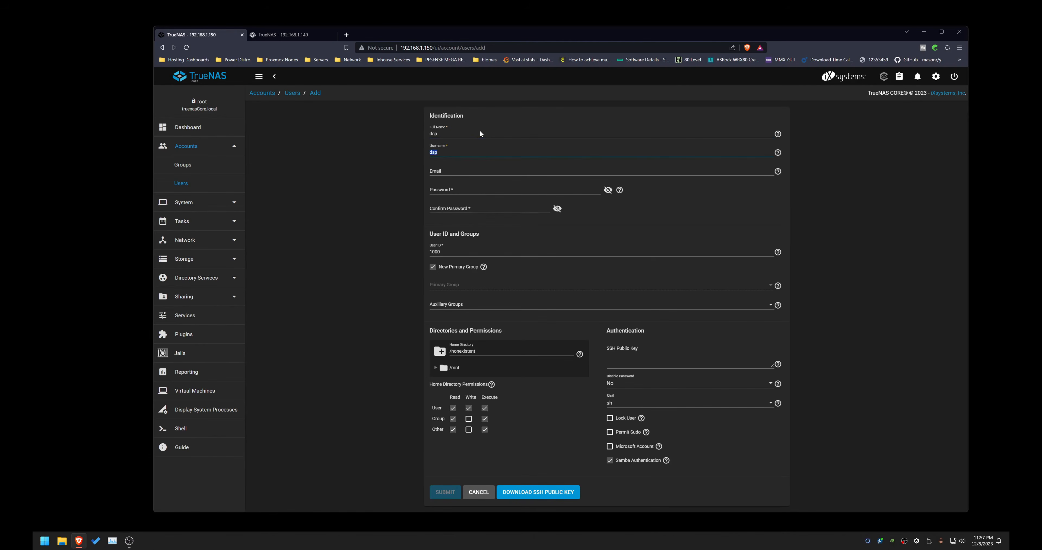
key(Tab)
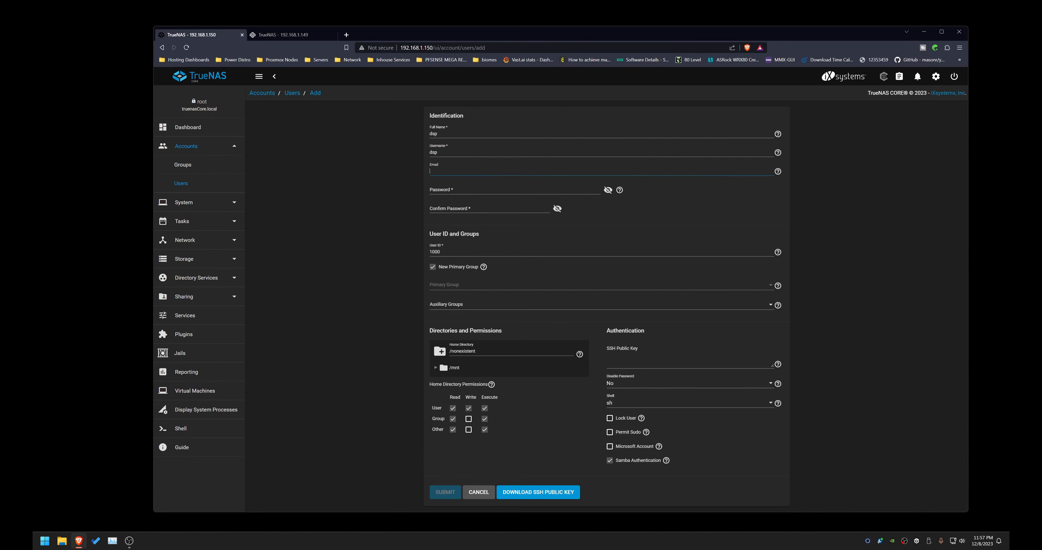
Step: Enter and confirm the new user's password
click(481, 193)
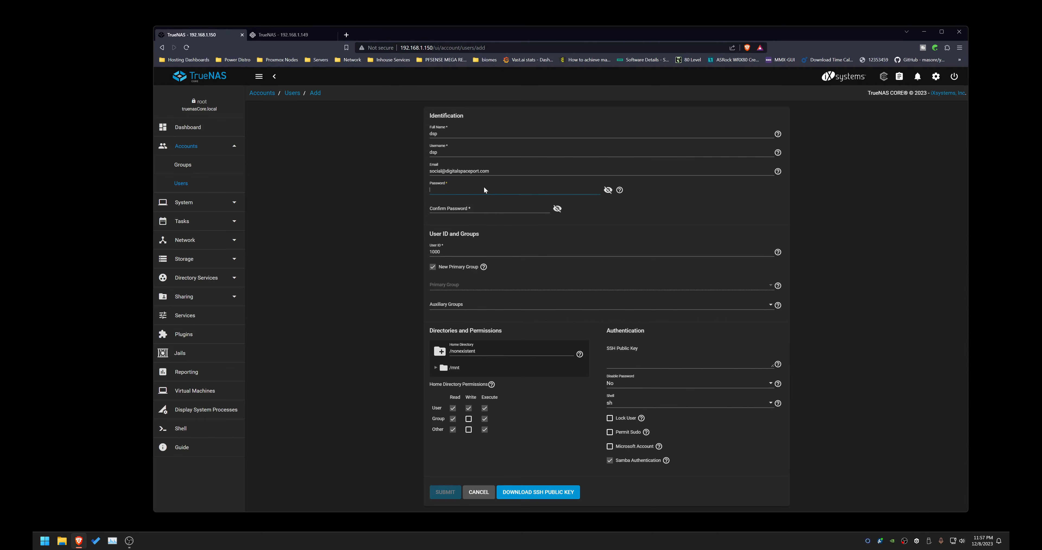
text(••)
key(Tab)
text(•••)
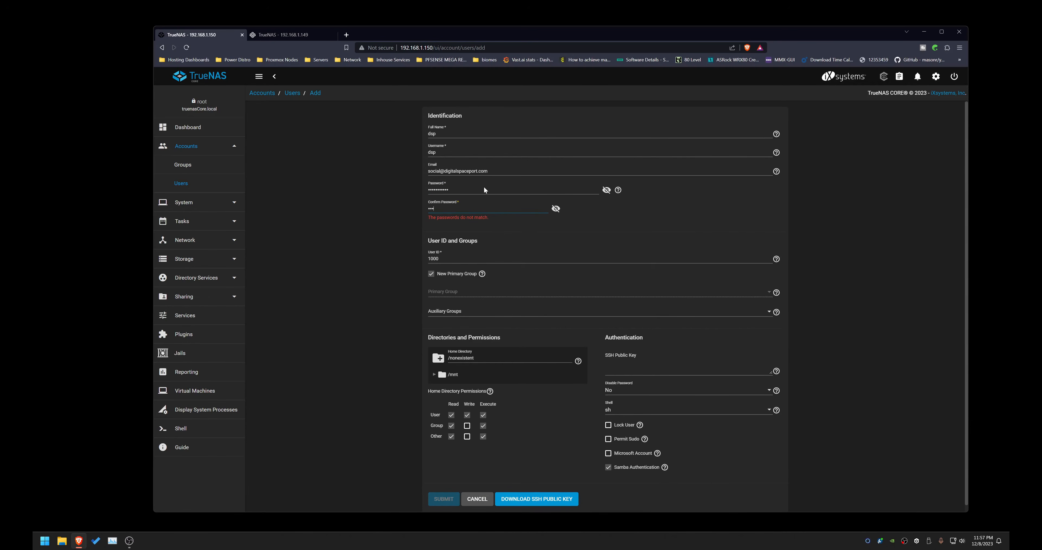
text(••••••••)
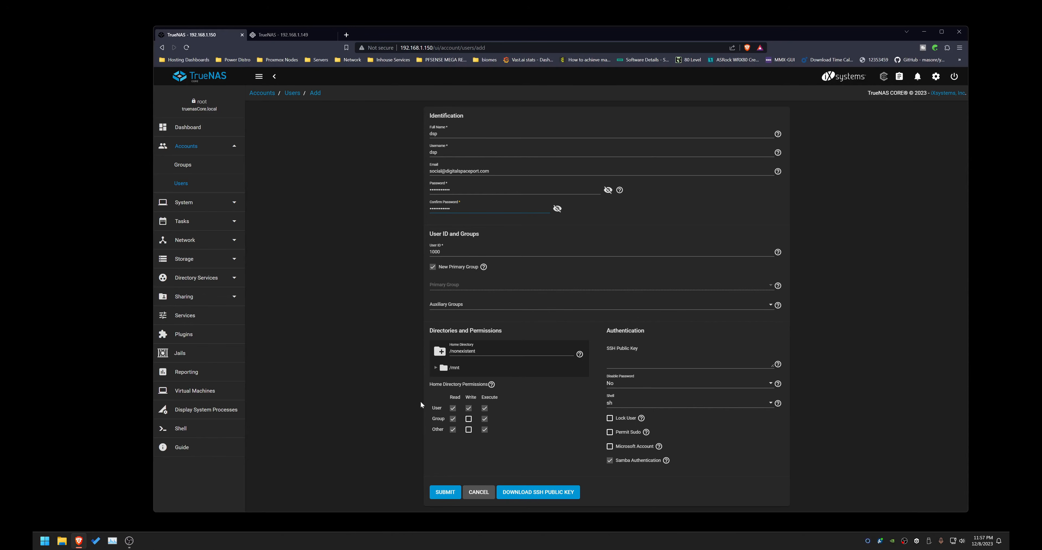
Step: Grant the group write permission on the home directory and set the home directory to /mnt/stor/winshare
click(469, 419)
click(435, 368)
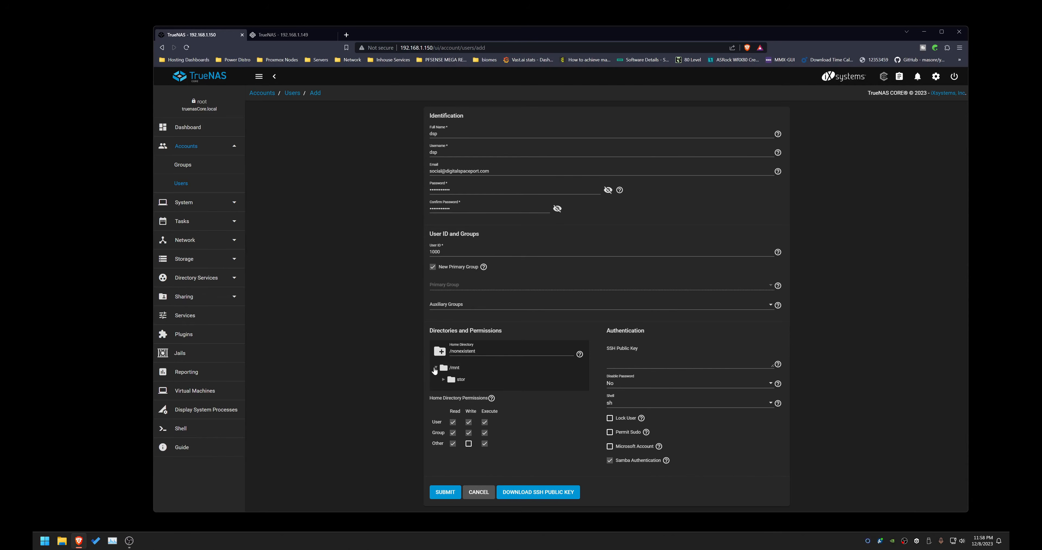
click(444, 383)
click(443, 380)
click(453, 393)
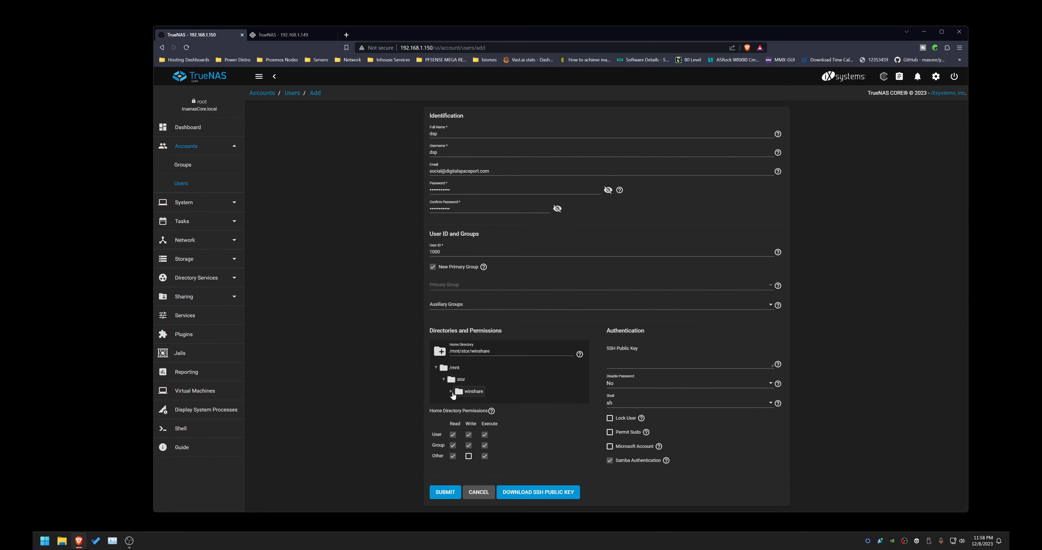
click(452, 391)
Step: Enable Microsoft Account for the user and submit the new user
click(611, 449)
click(678, 405)
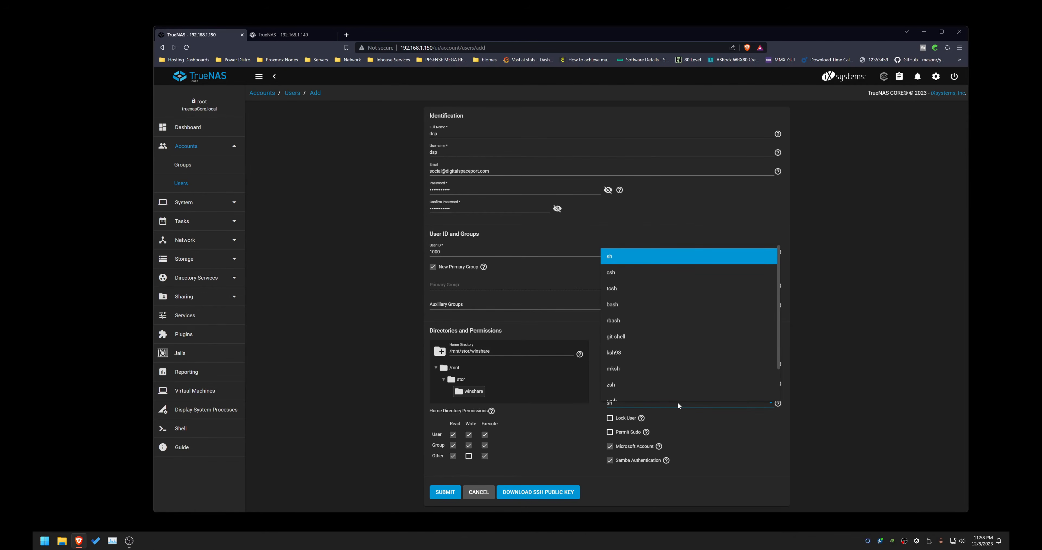
scroll(692, 358, down, 2)
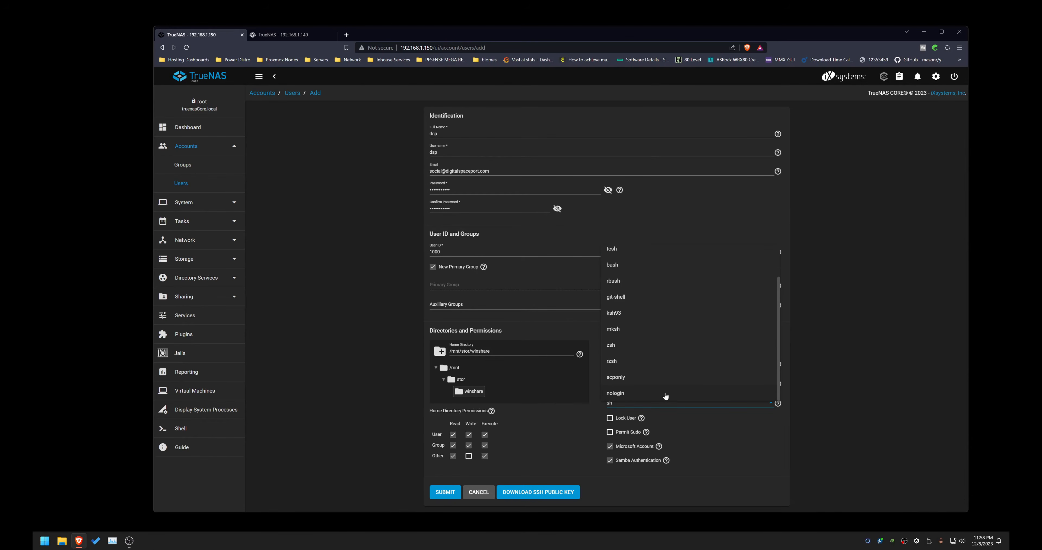
click(836, 382)
click(448, 494)
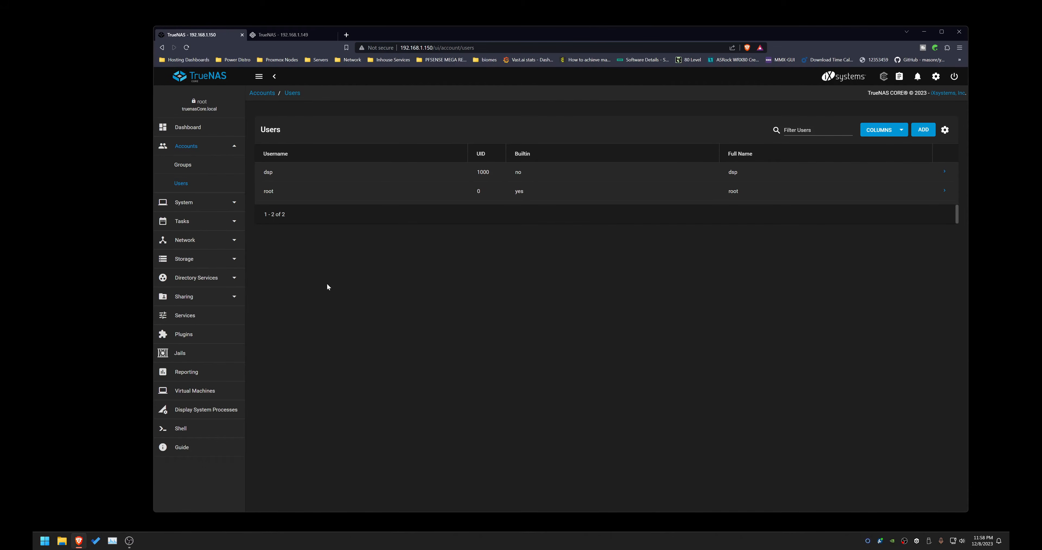
Step: Add a new Windows (SMB) share with the path /mnt/stor/winshare
click(198, 299)
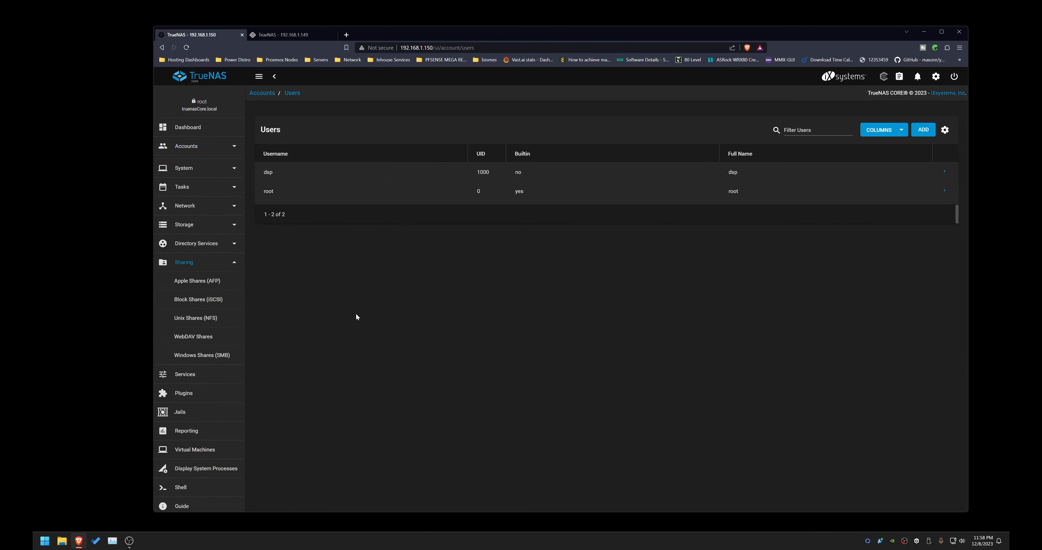
click(194, 356)
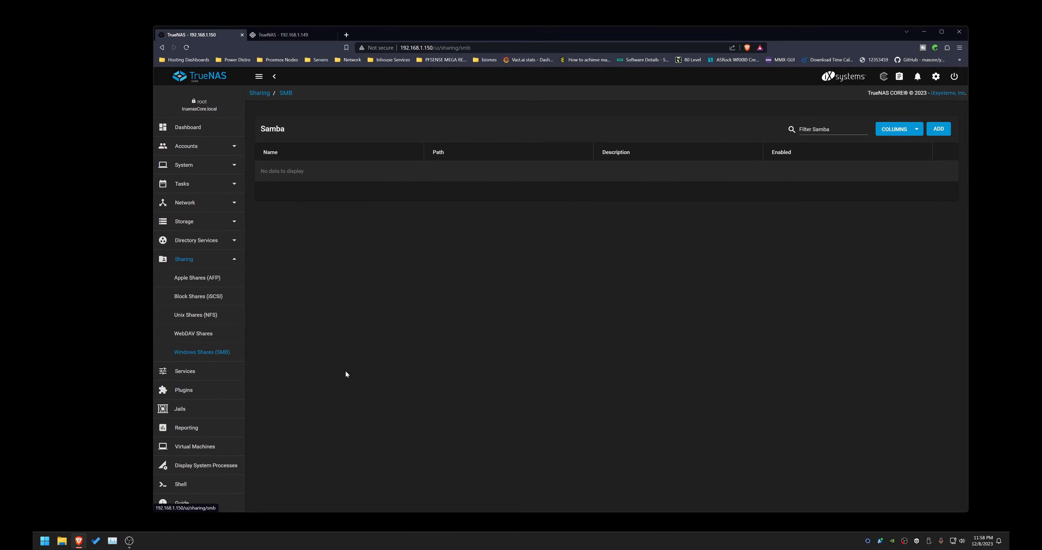
click(939, 128)
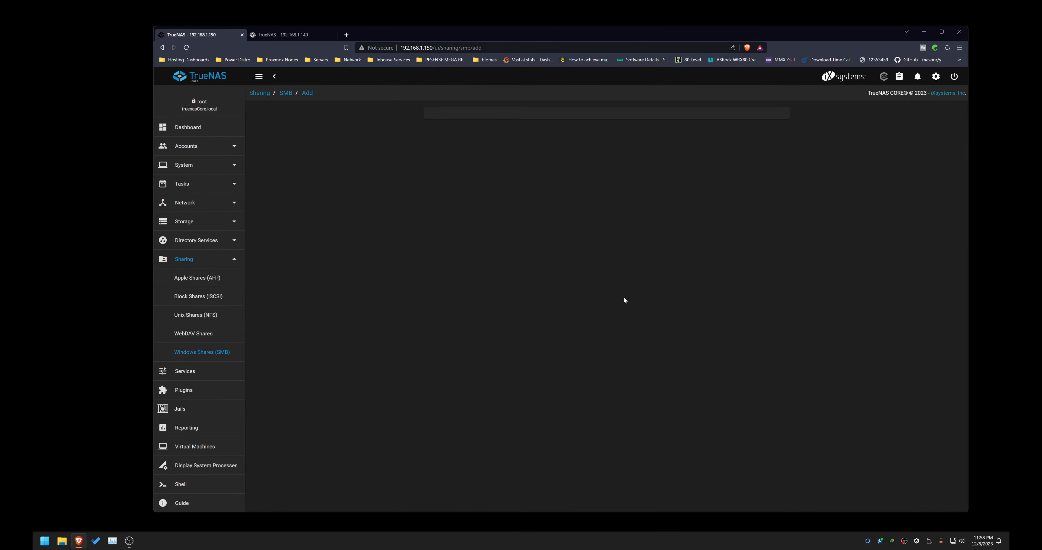
click(435, 153)
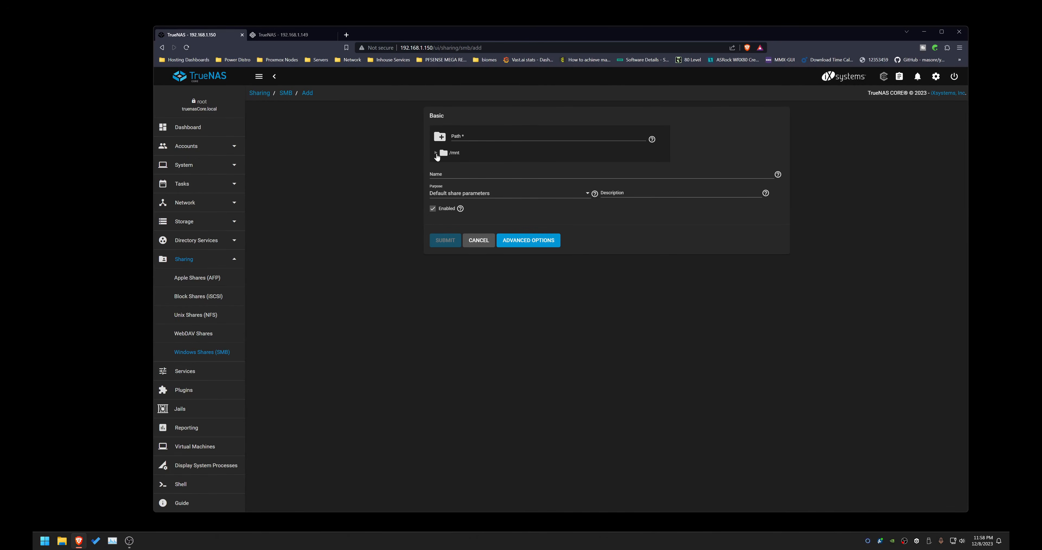
click(453, 165)
click(444, 165)
click(459, 177)
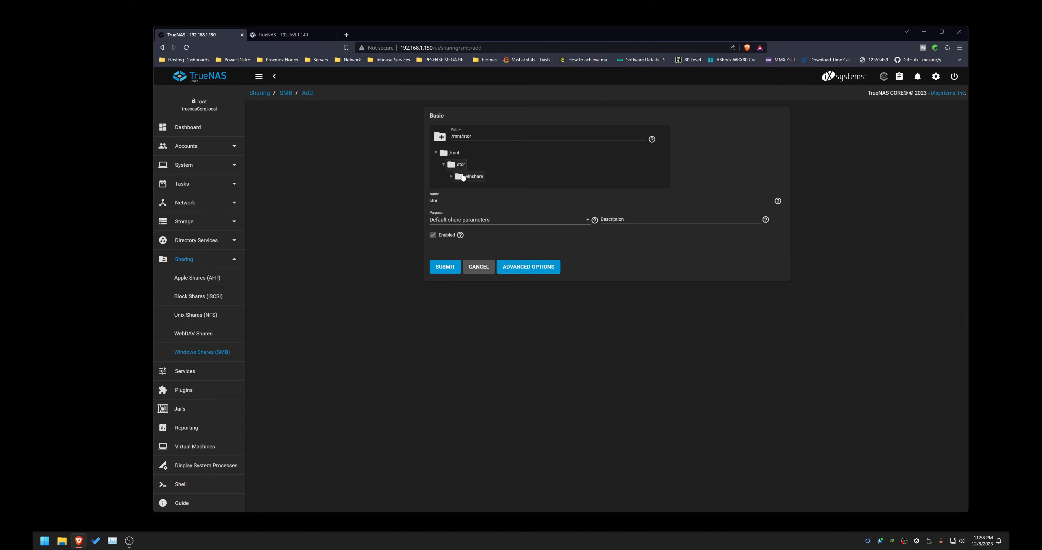
click(451, 176)
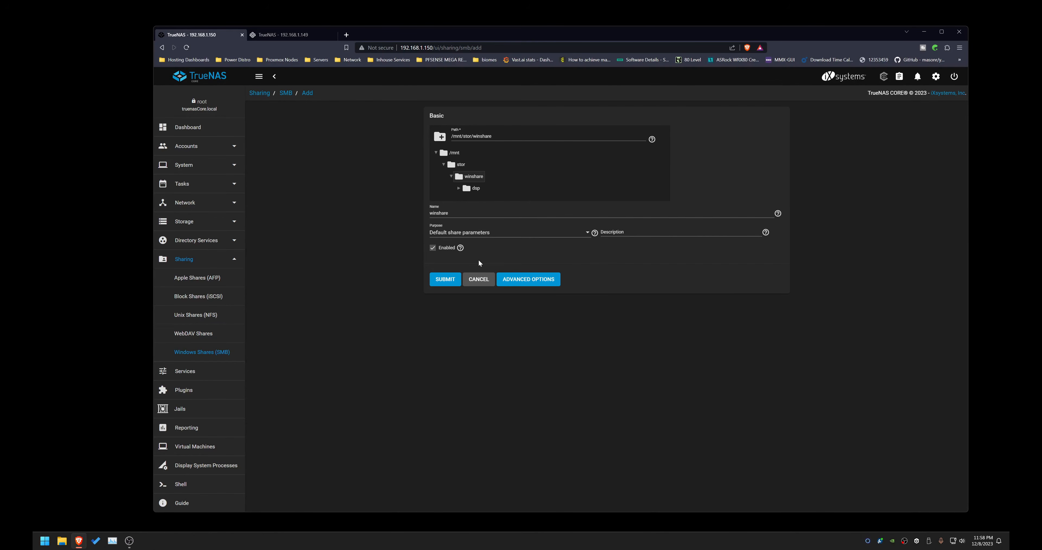
Step: Submit the winshare SMB share and enable the SMB service when asked
click(529, 280)
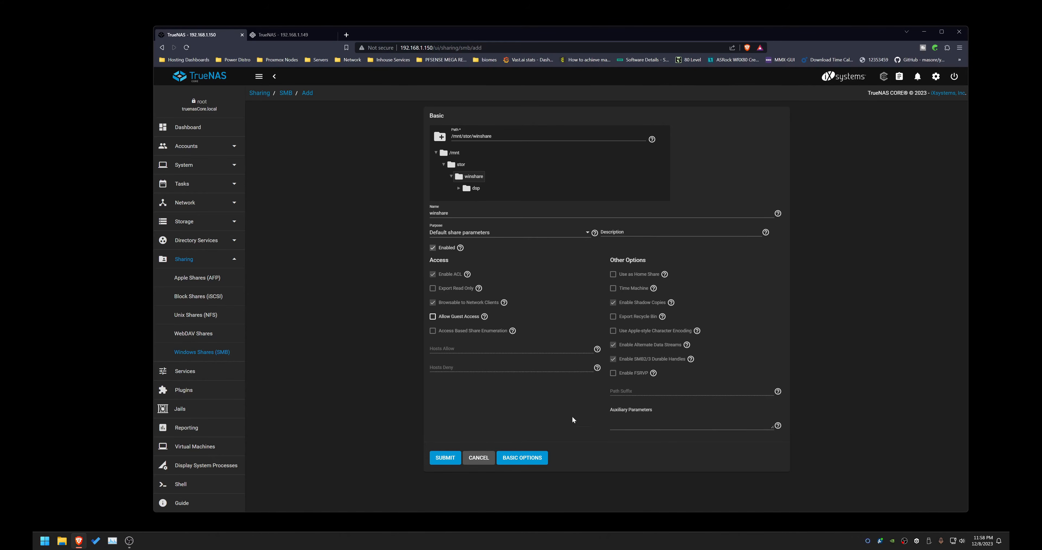
click(526, 459)
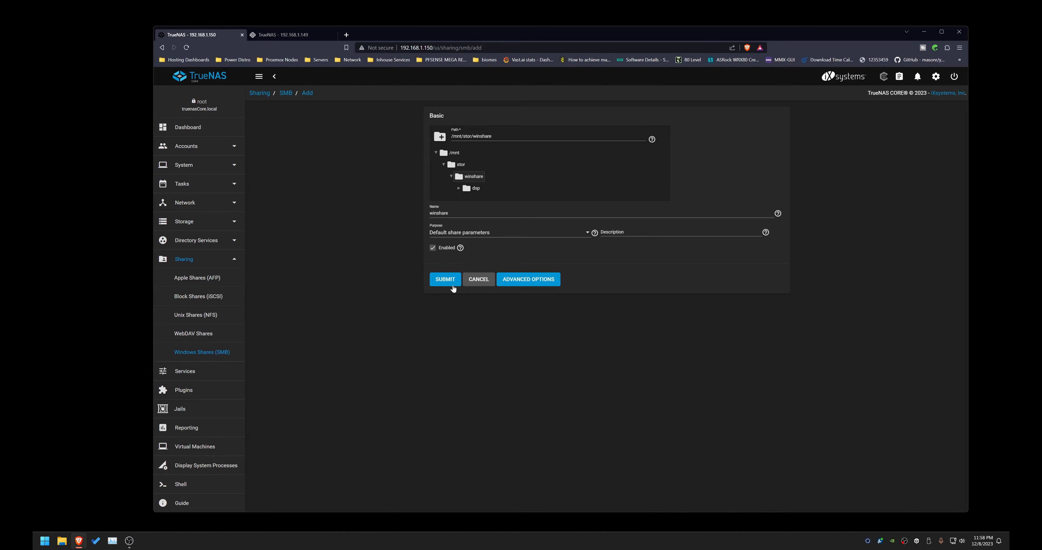
click(444, 281)
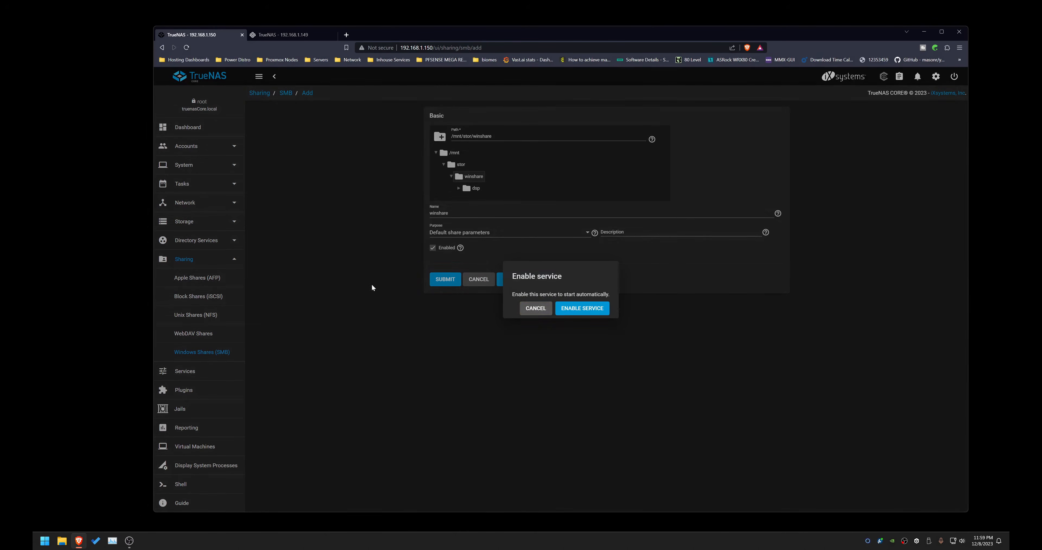
click(581, 310)
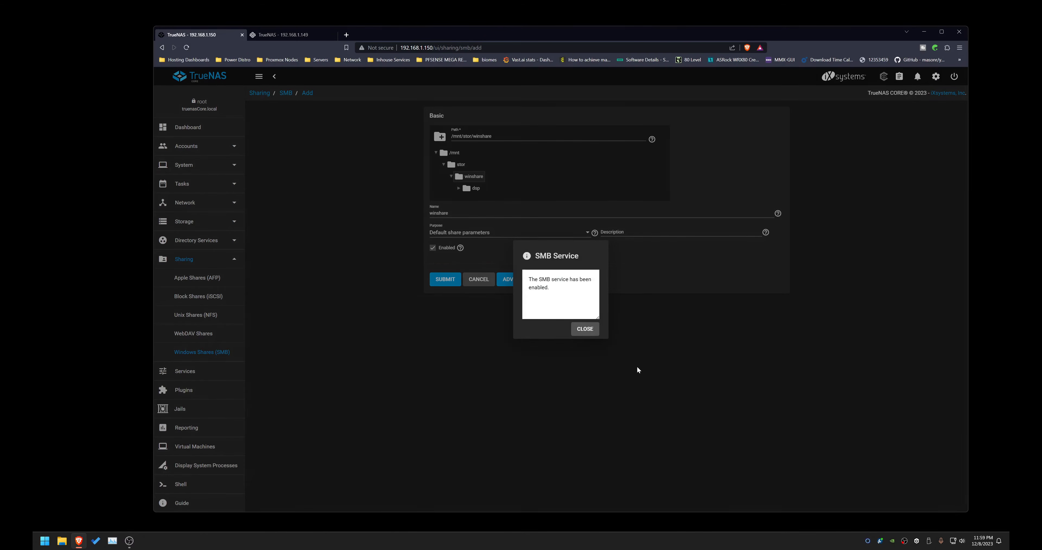
click(585, 331)
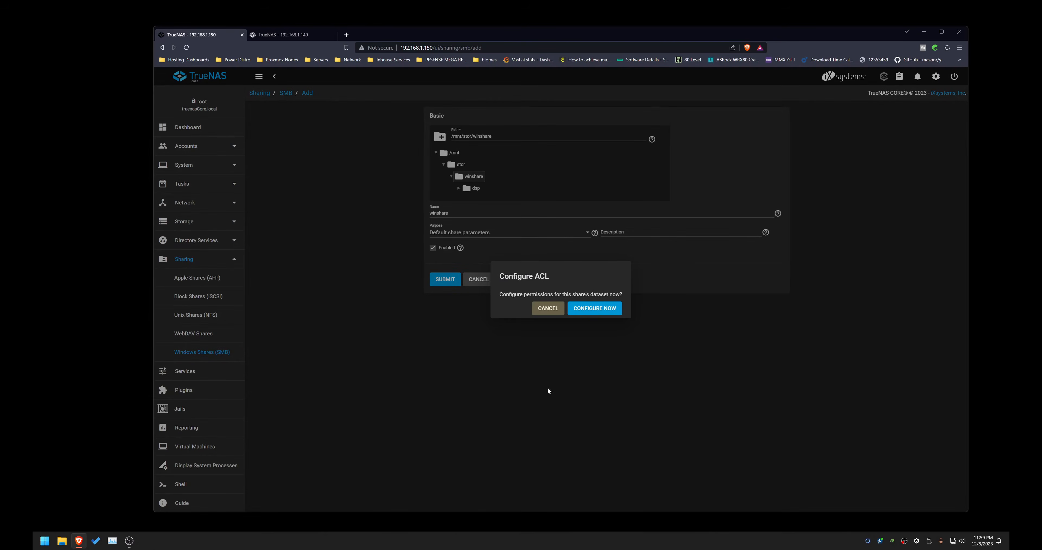
Step: Choose to configure the share dataset's ACL now and continue past the Create an ACL dialog
click(595, 312)
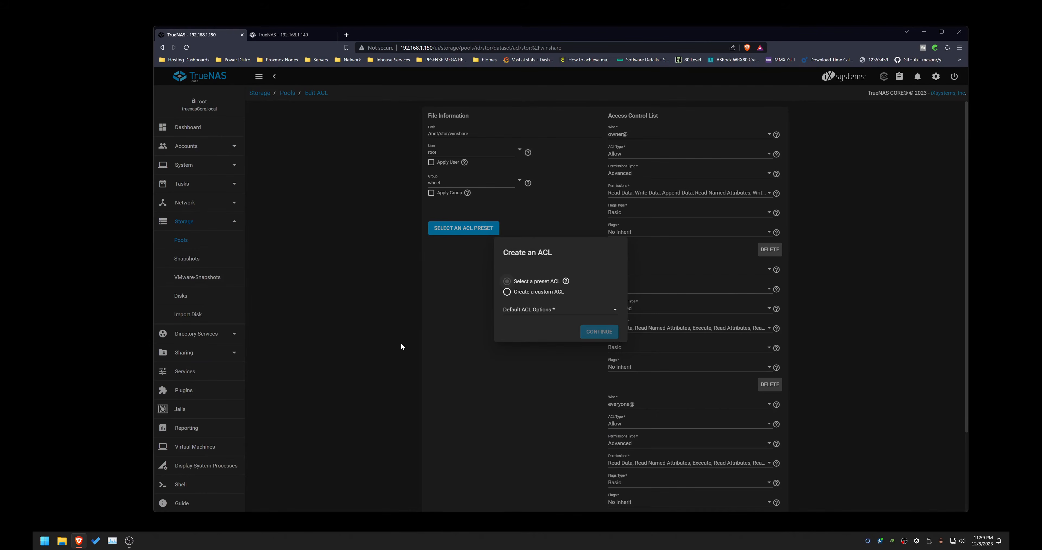
click(530, 309)
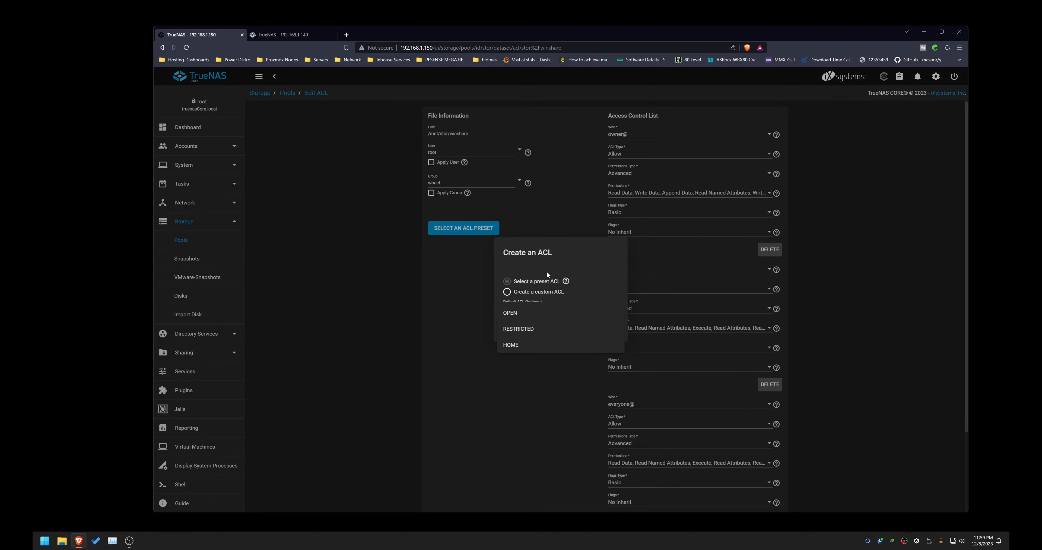
click(574, 262)
click(532, 289)
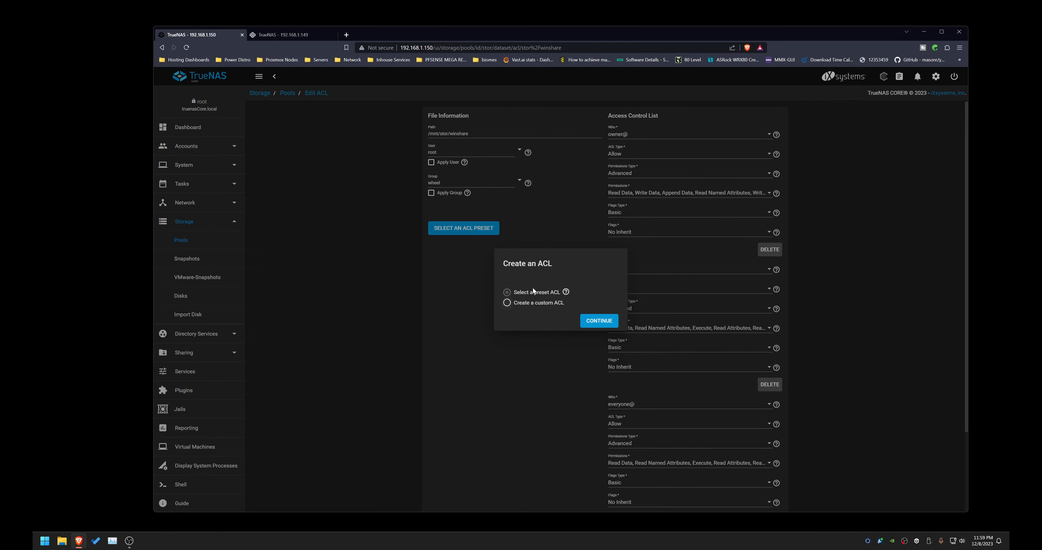
click(601, 322)
Step: Add a new ACL item for the user dsp
scroll(570, 356, down, 3)
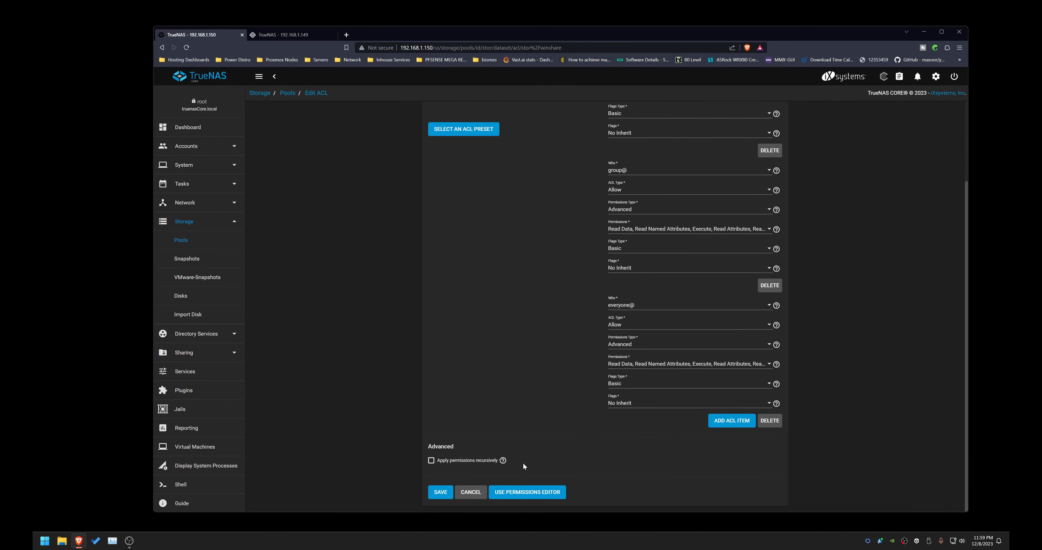
click(730, 421)
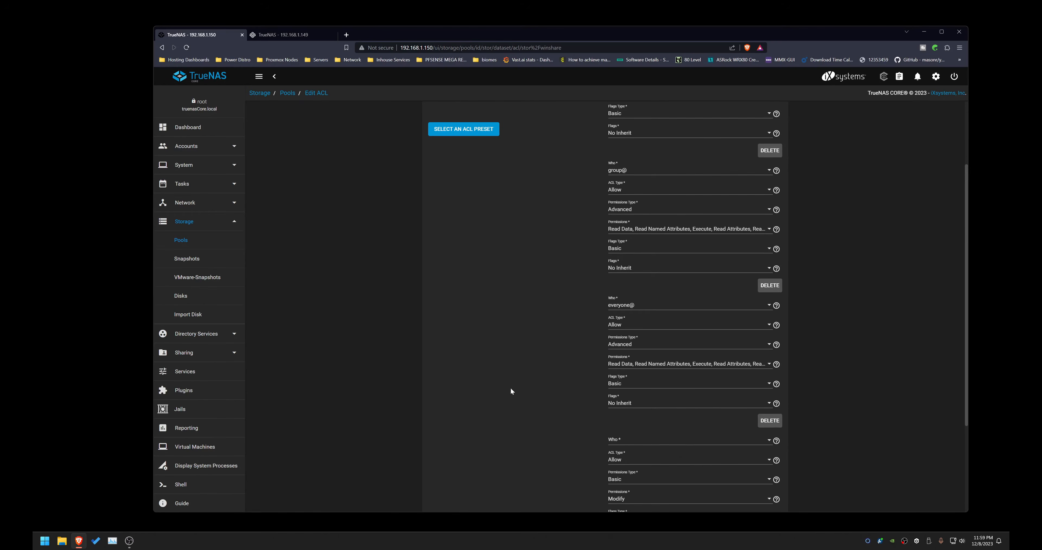
scroll(581, 395, down, 4)
click(631, 305)
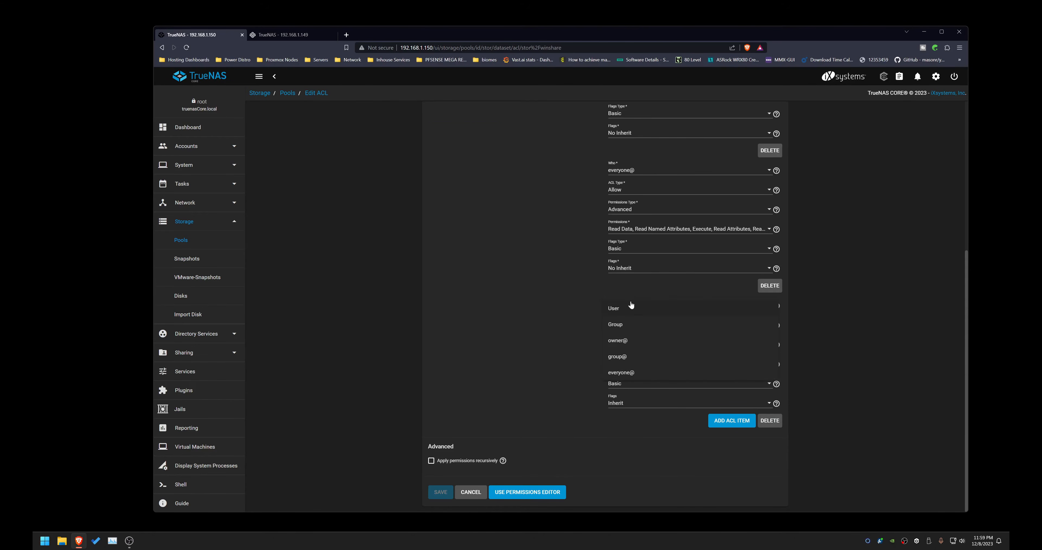
click(619, 312)
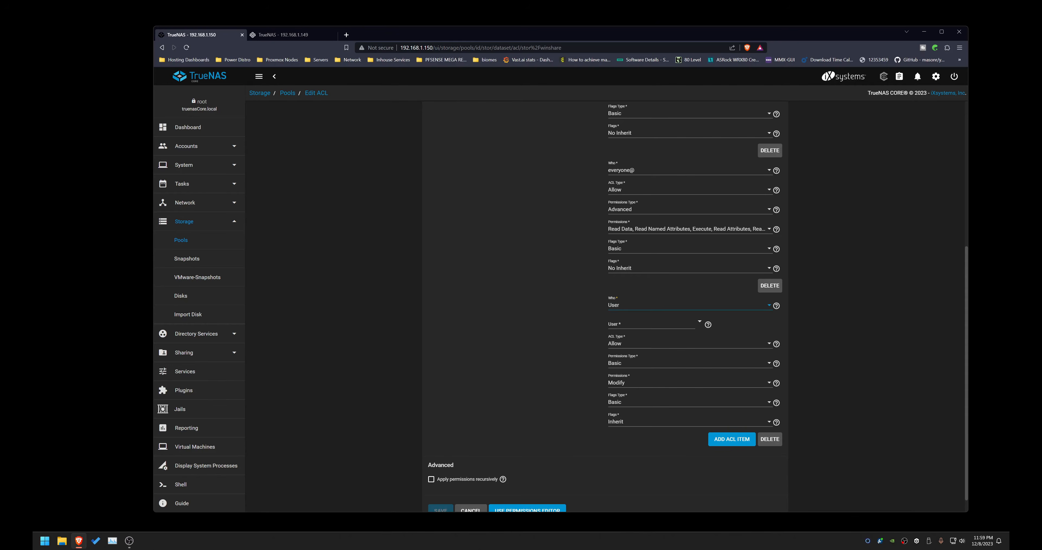
click(631, 324)
text(dsp)
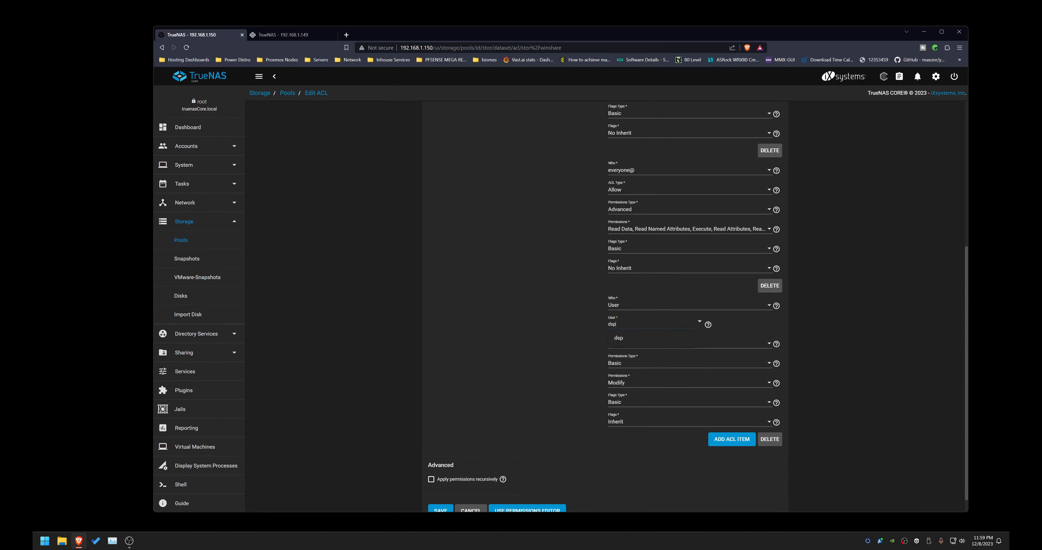
click(632, 339)
Step: Change the new ACL entry to the group dsp and save the ACL
click(644, 309)
click(620, 326)
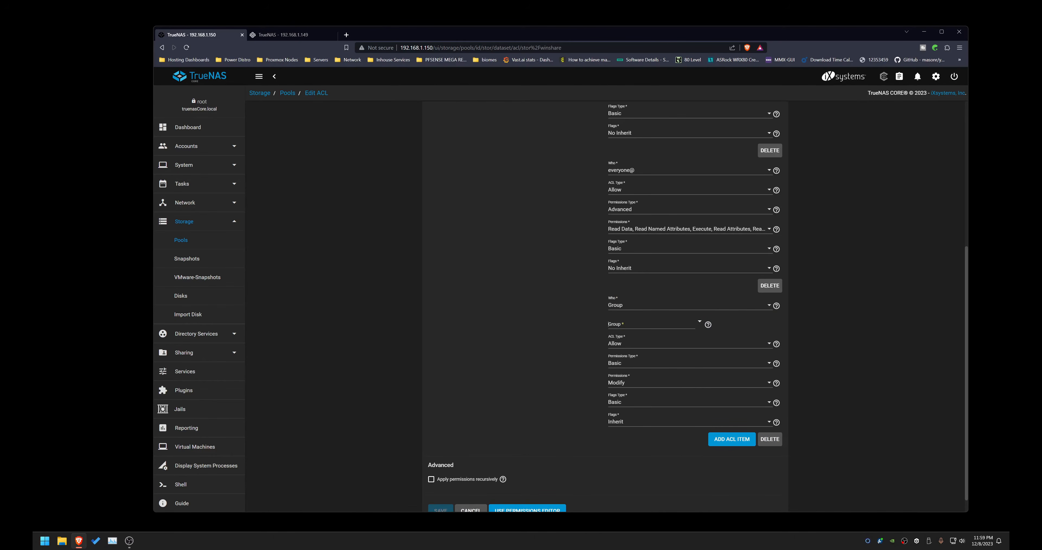
text(dsp)
click(615, 338)
scroll(566, 406, down, 1)
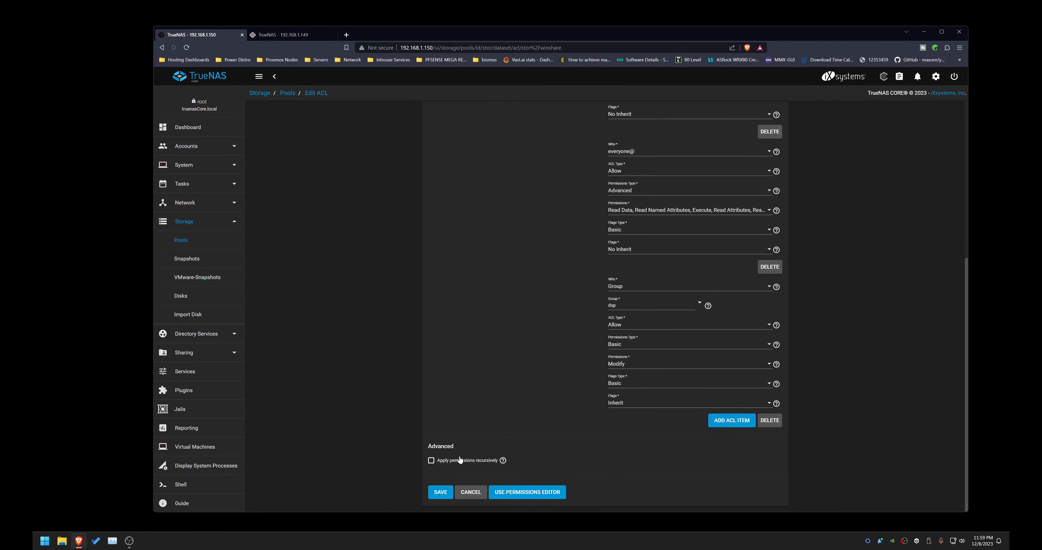
click(441, 493)
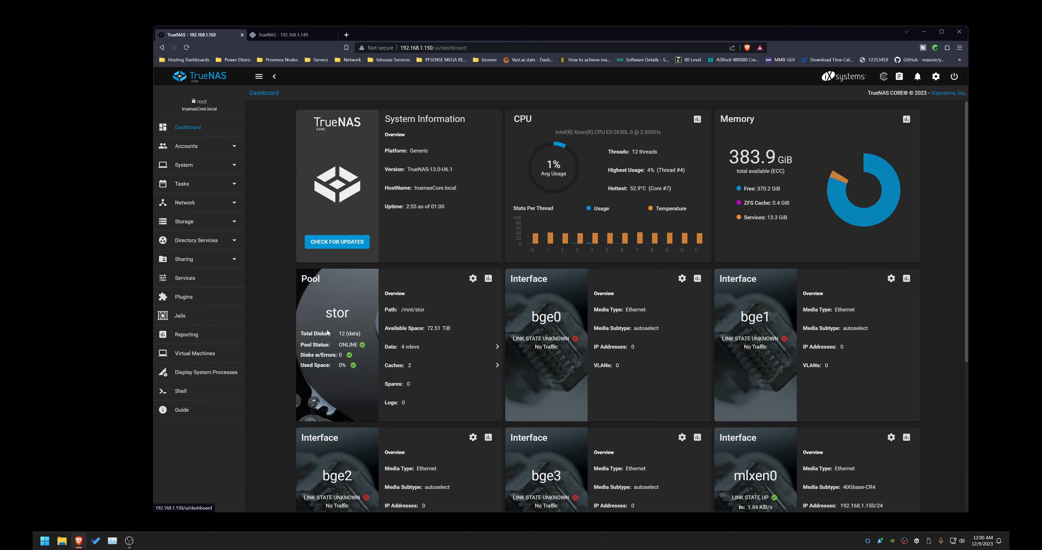
Step: Copy the NAS IP address shown on the mlxen0 interface card of the dashboard
scroll(328, 333, down, 3)
drag(874, 391, 840, 391)
right_click(849, 391)
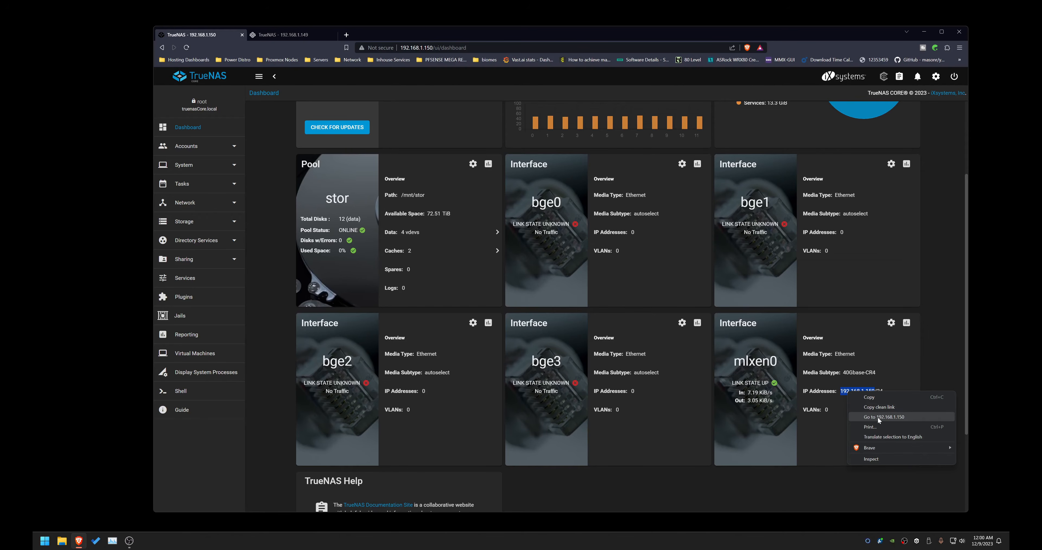
click(874, 398)
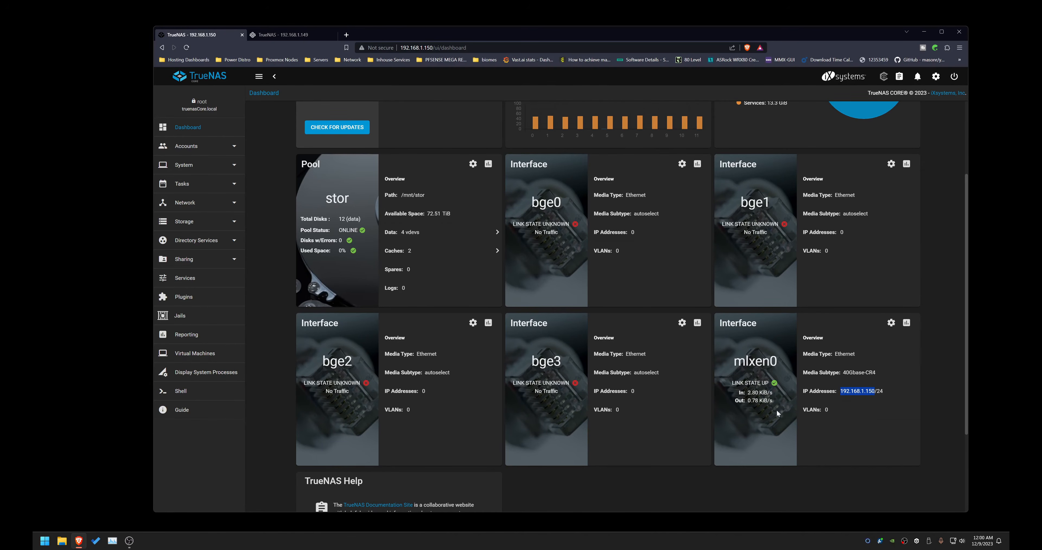
Step: Open File Explorer and browse to the server path \\192.168.1.150\
click(65, 544)
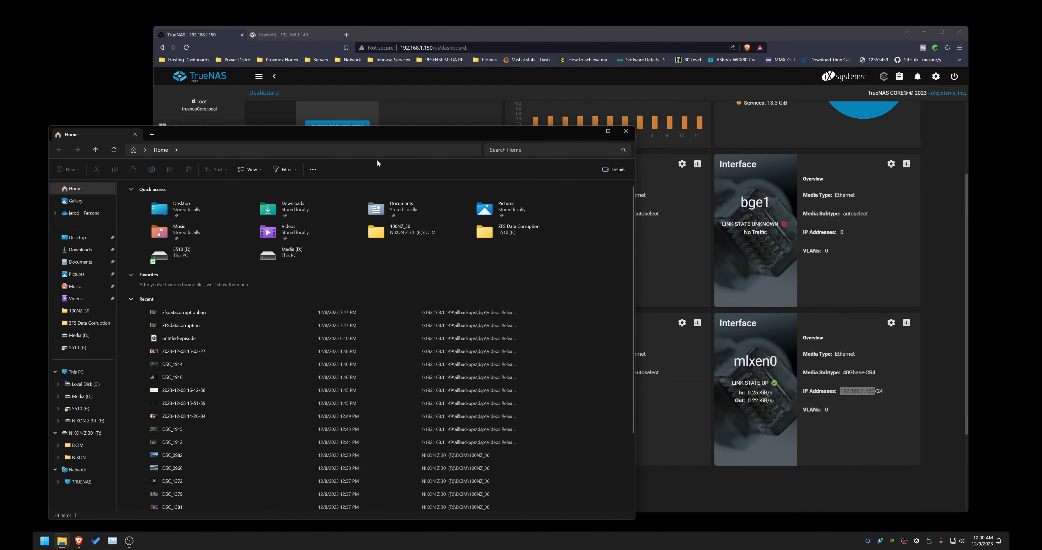
key(F4)
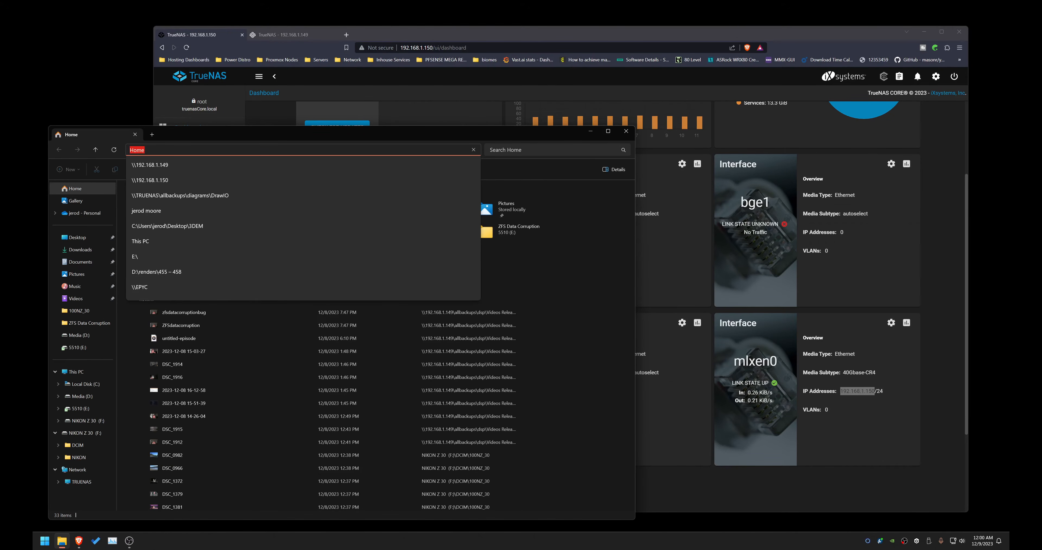
text(\192.168.1.150\)
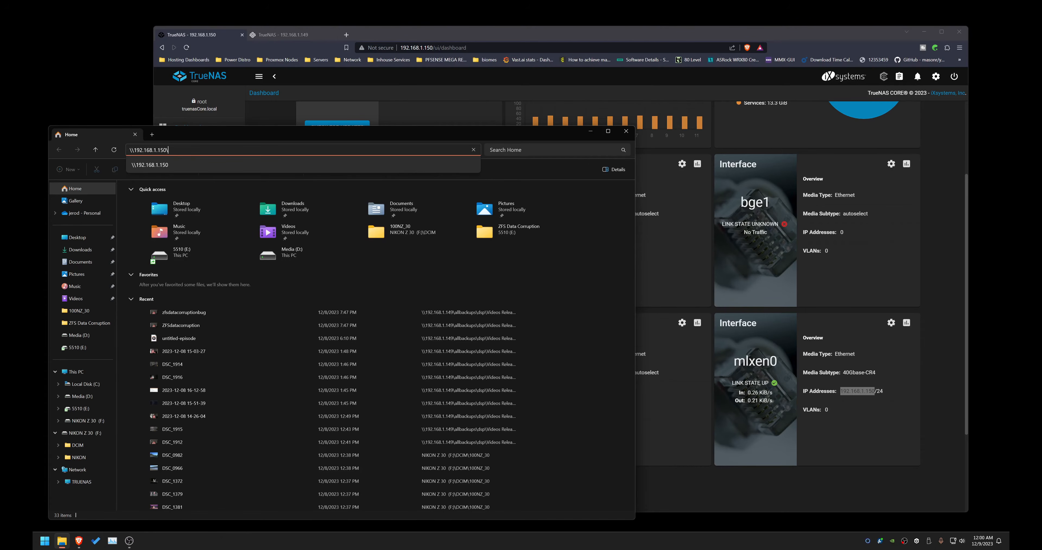
key(Return)
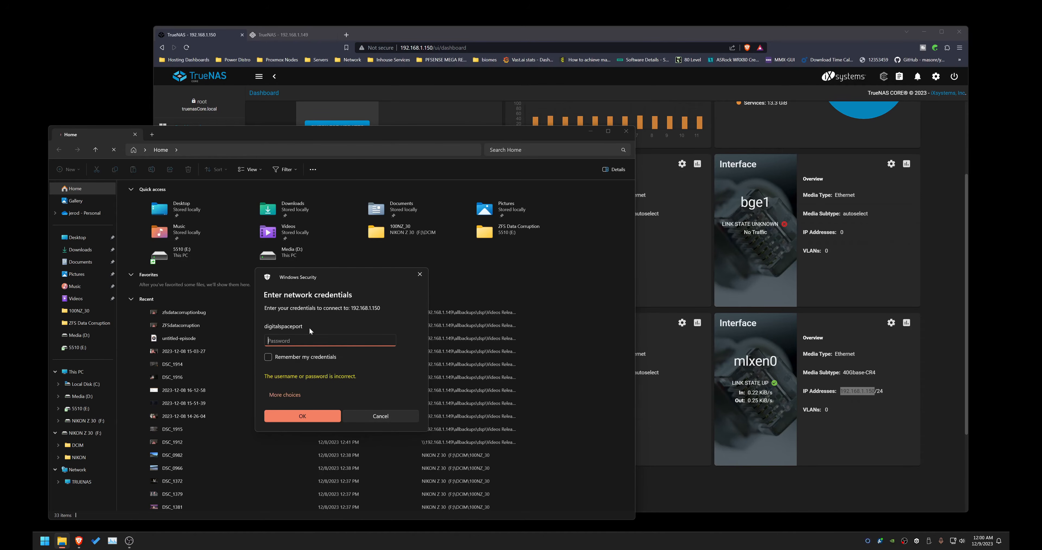
Step: Sign in to the share with a different account as dsp, enter its password and remember the credentials
click(291, 395)
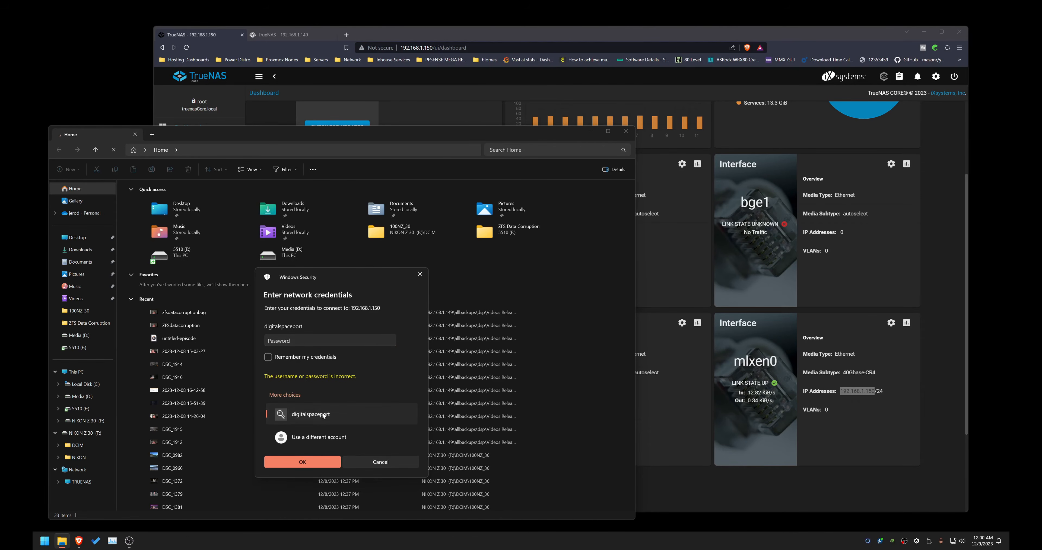
click(314, 438)
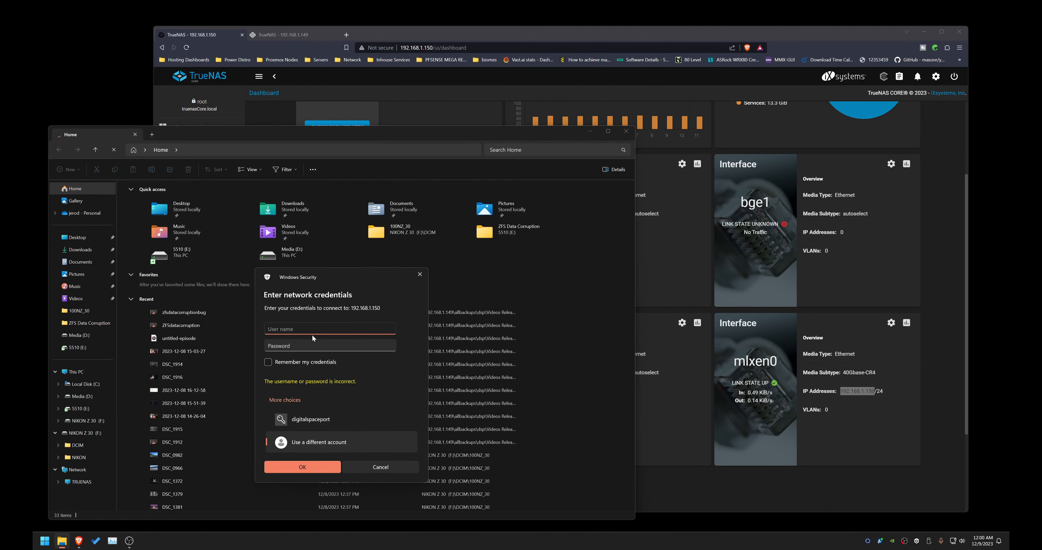
text(dsp)
key(Tab)
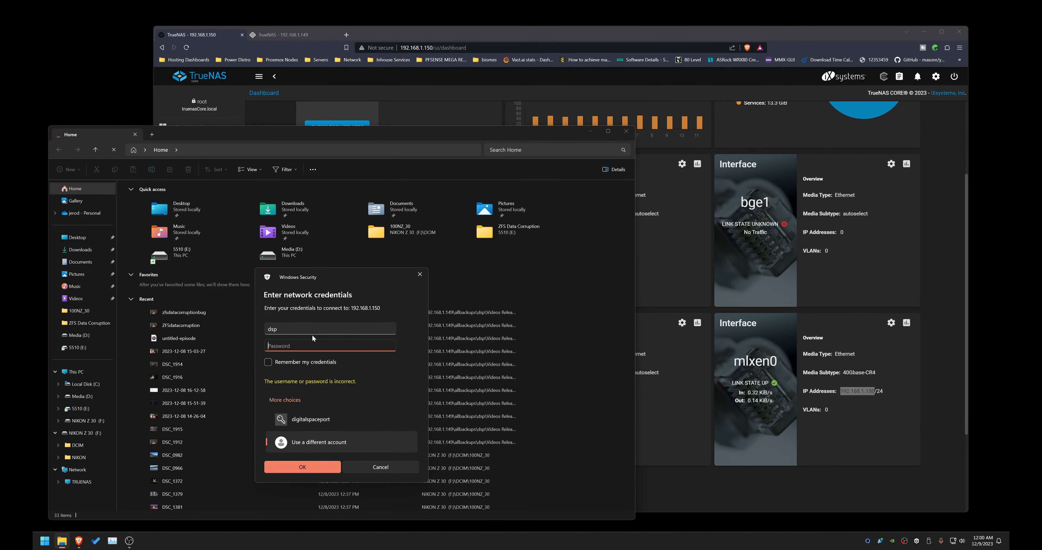
text(•••••••••••)
key(Tab)
key(space)
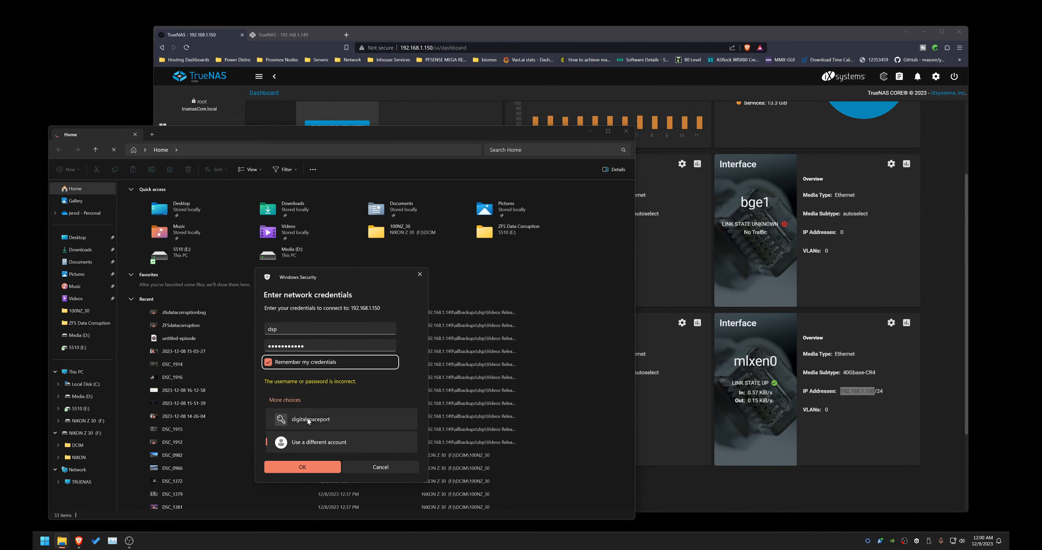
click(302, 467)
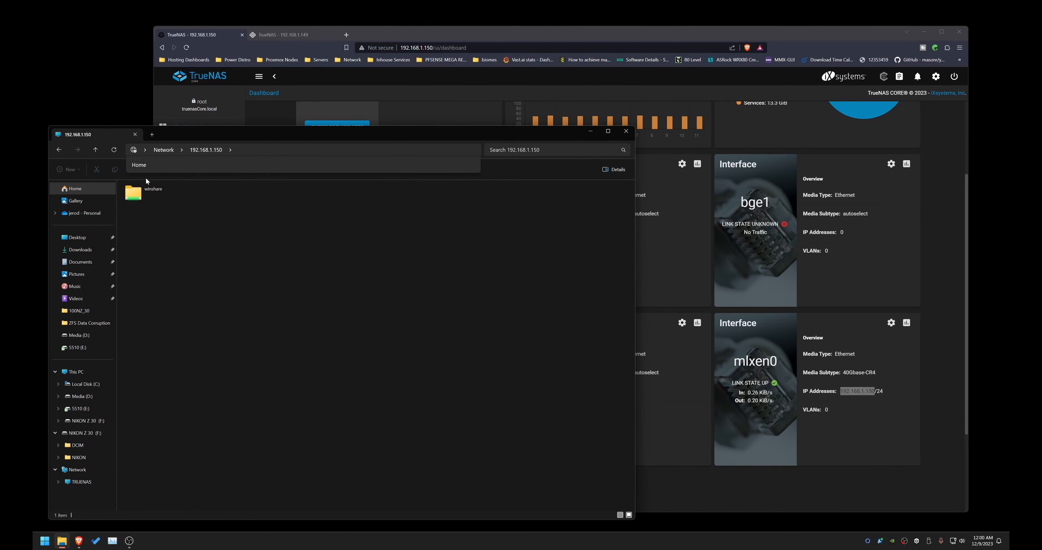
Step: Open the winshare share and its dsp folder
drag(284, 132, 423, 123)
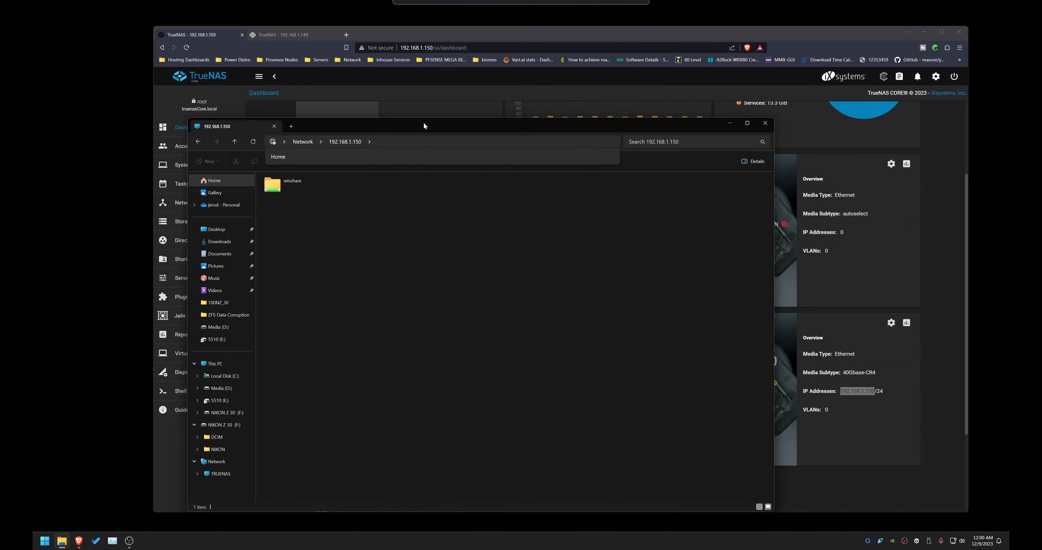
click(566, 141)
click(530, 253)
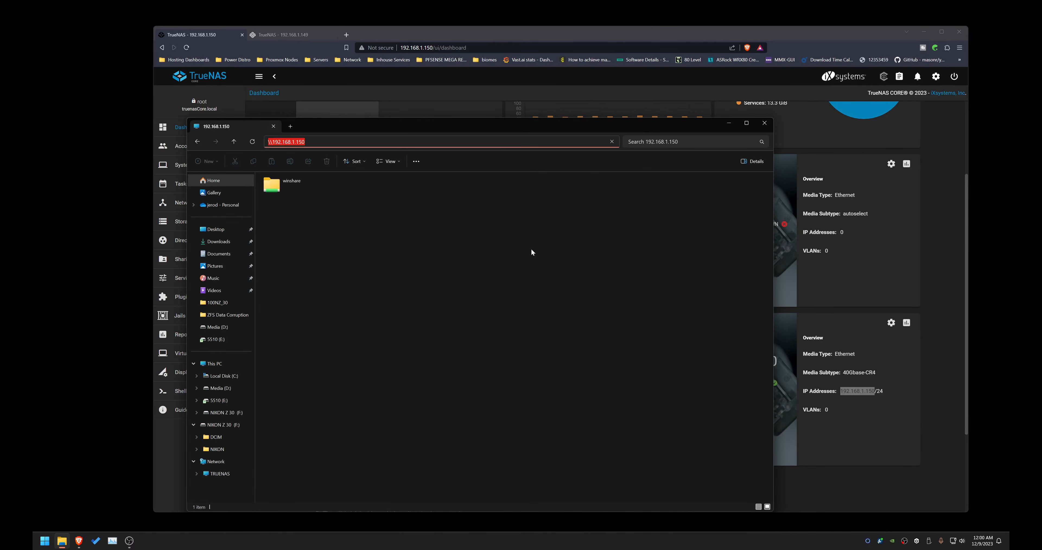
double_click(327, 193)
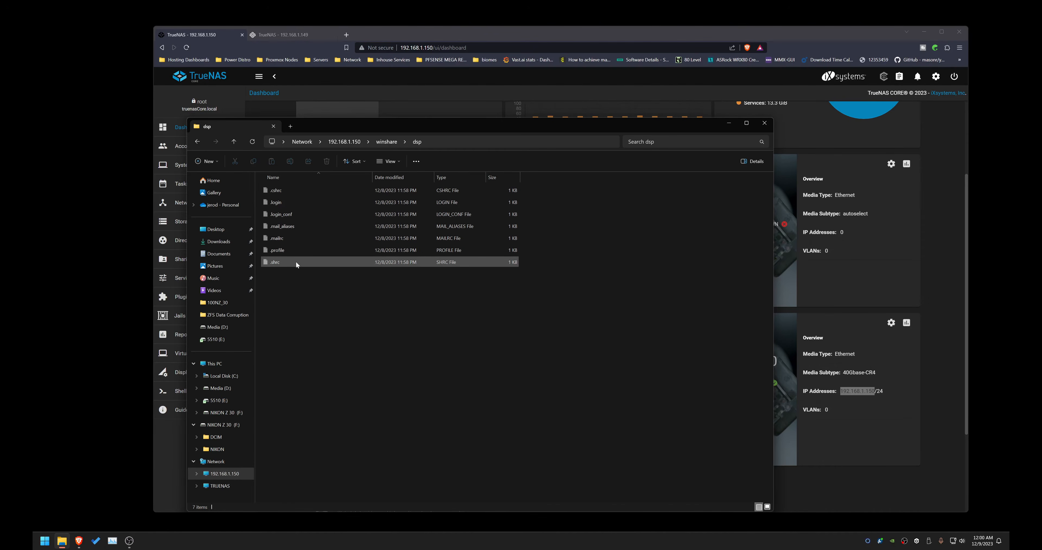
Step: Turn off display of hidden items in the folder view
click(389, 161)
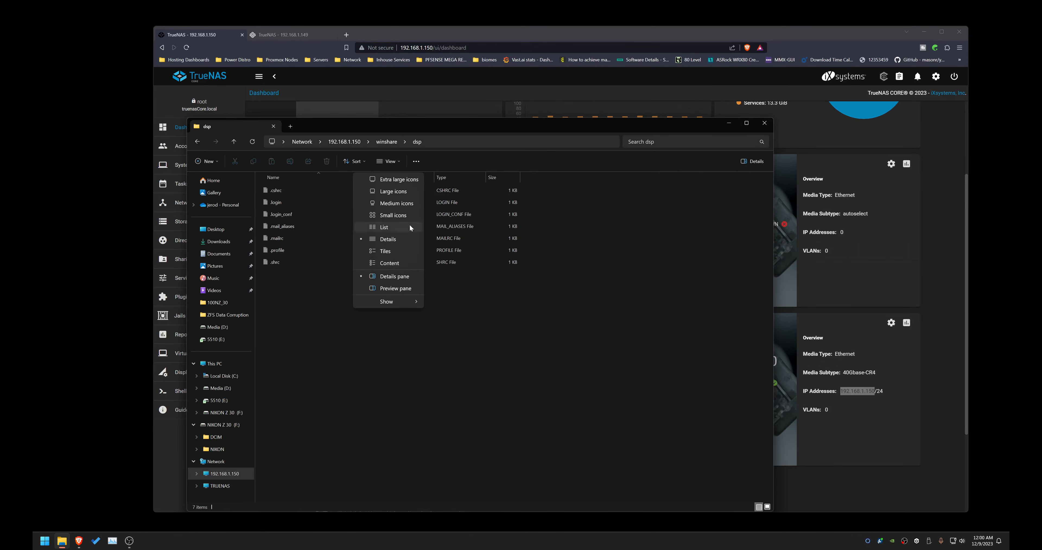
mouse_move(394, 301)
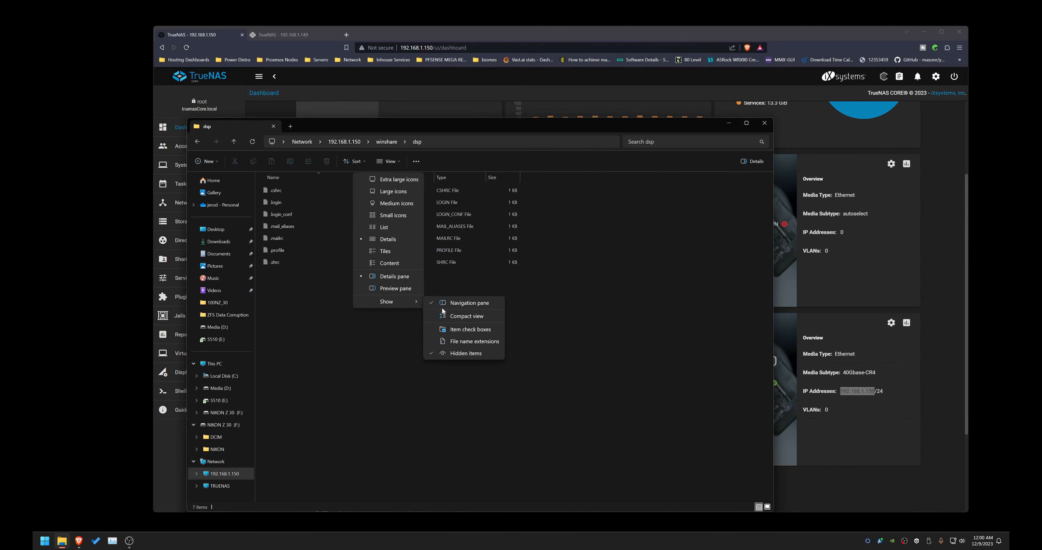
click(463, 352)
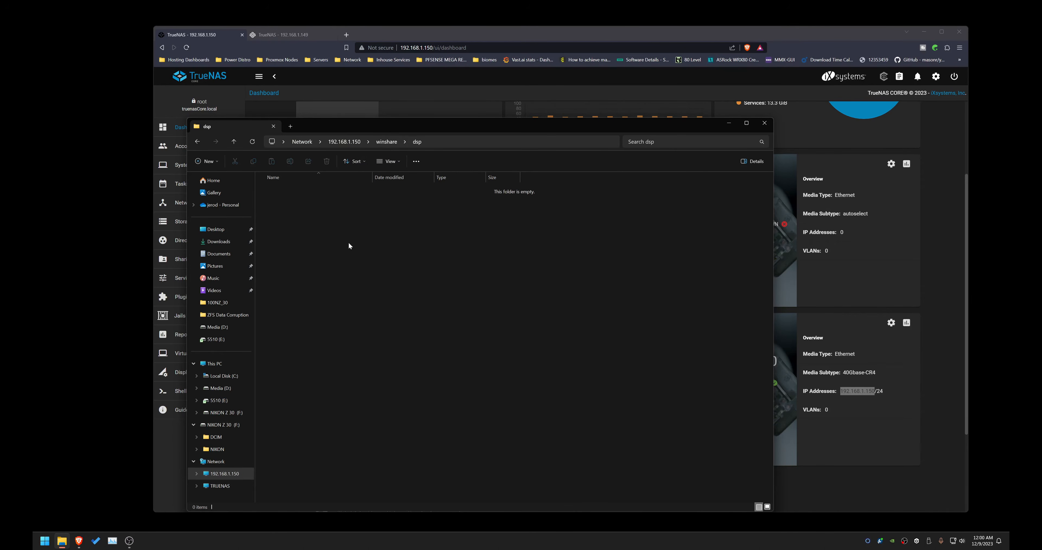
Step: Go back to winshare and create a new folder named allbackups
click(386, 142)
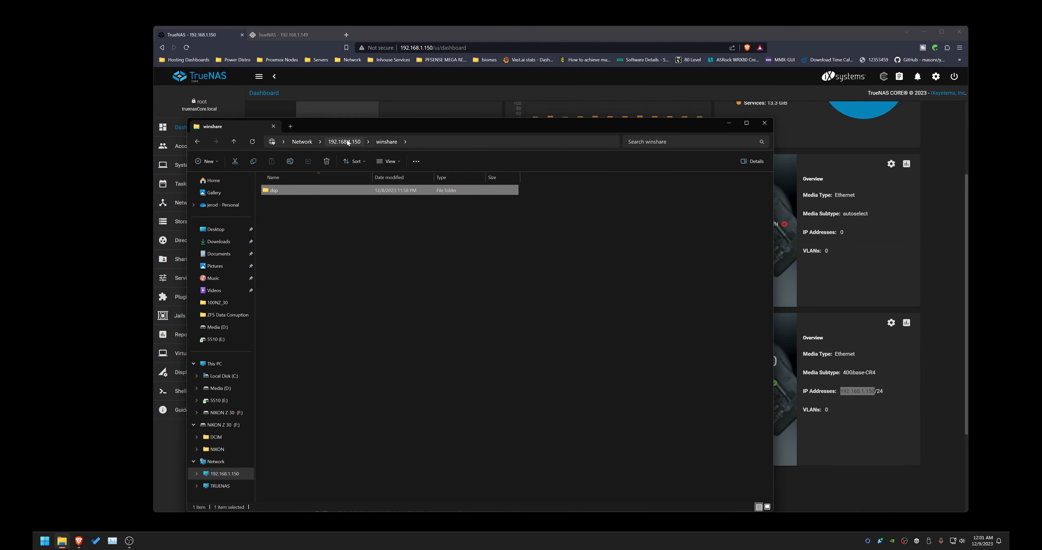
click(343, 254)
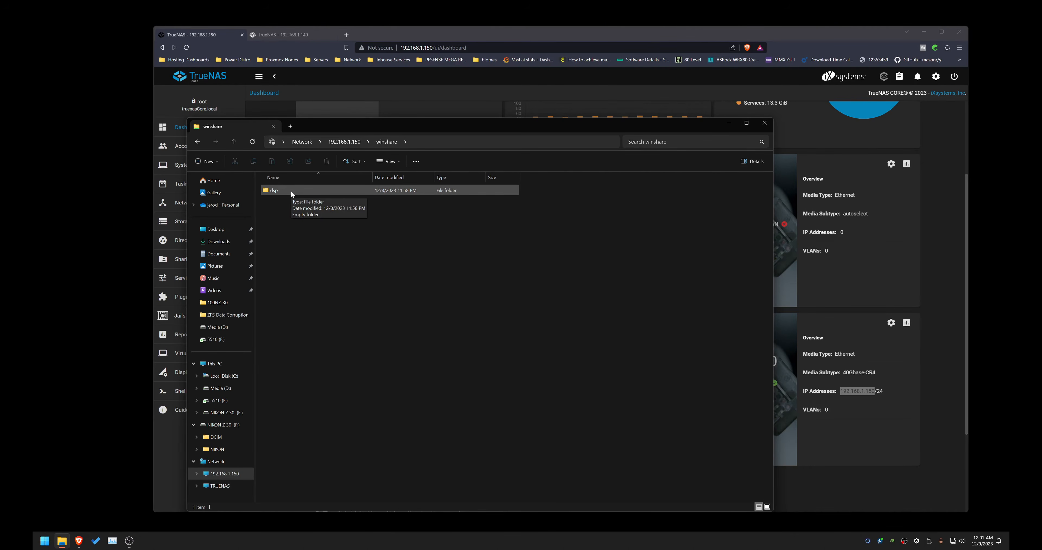
drag(382, 126, 332, 137)
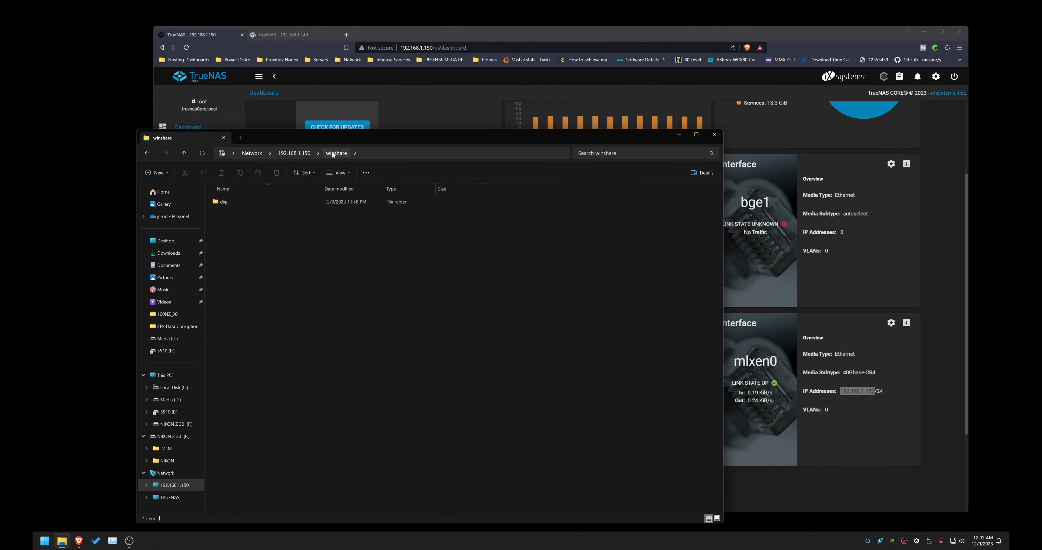
right_click(245, 223)
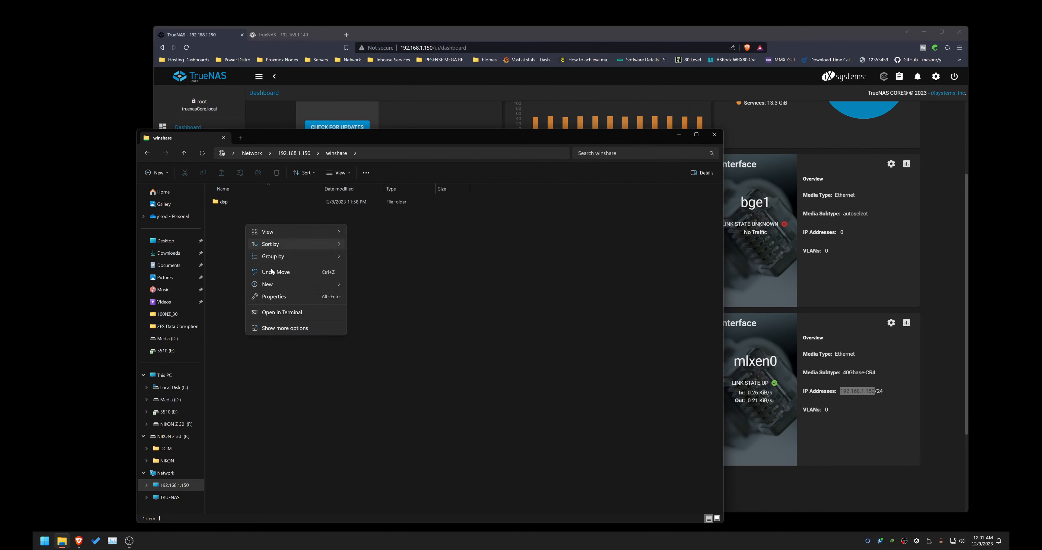
mouse_move(276, 284)
click(428, 288)
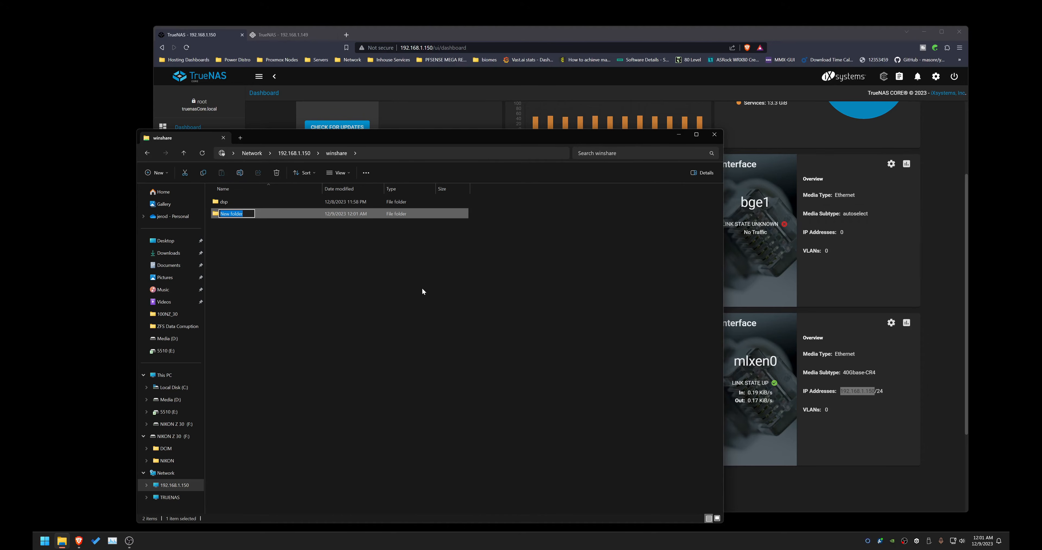
text(allbackups)
key(Return)
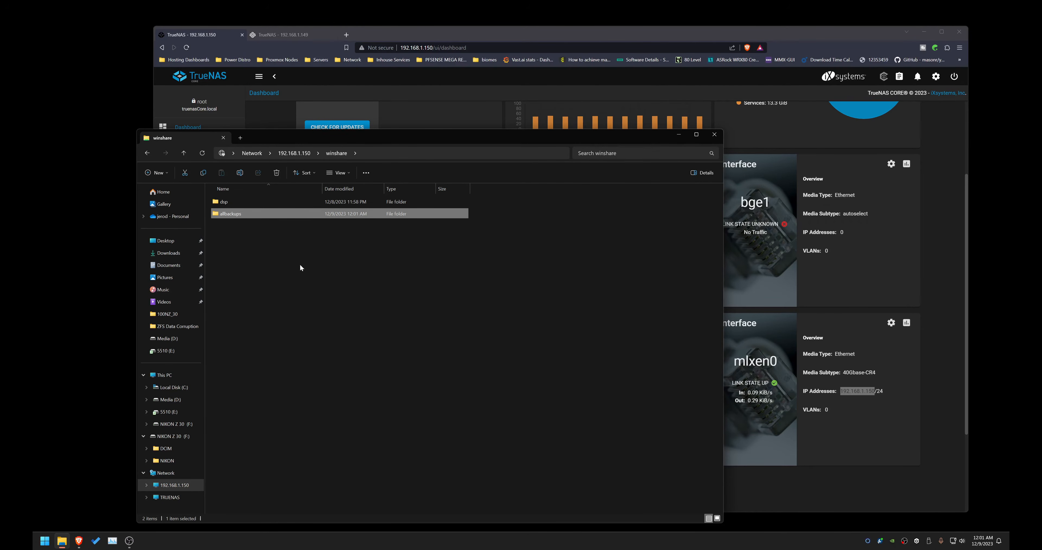
Step: Inside allbackups, create a new text document named helo
double_click(241, 214)
right_click(242, 237)
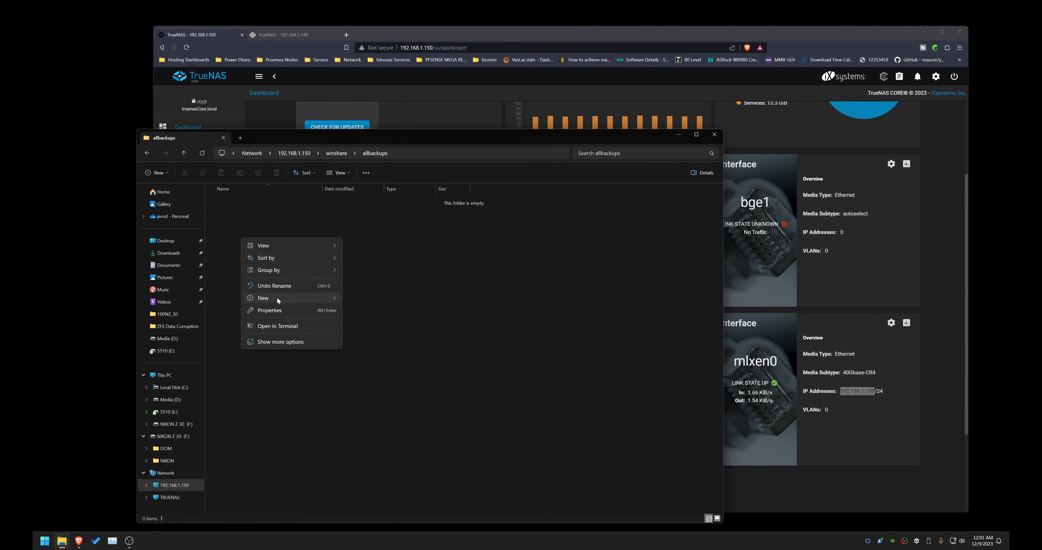
mouse_move(279, 299)
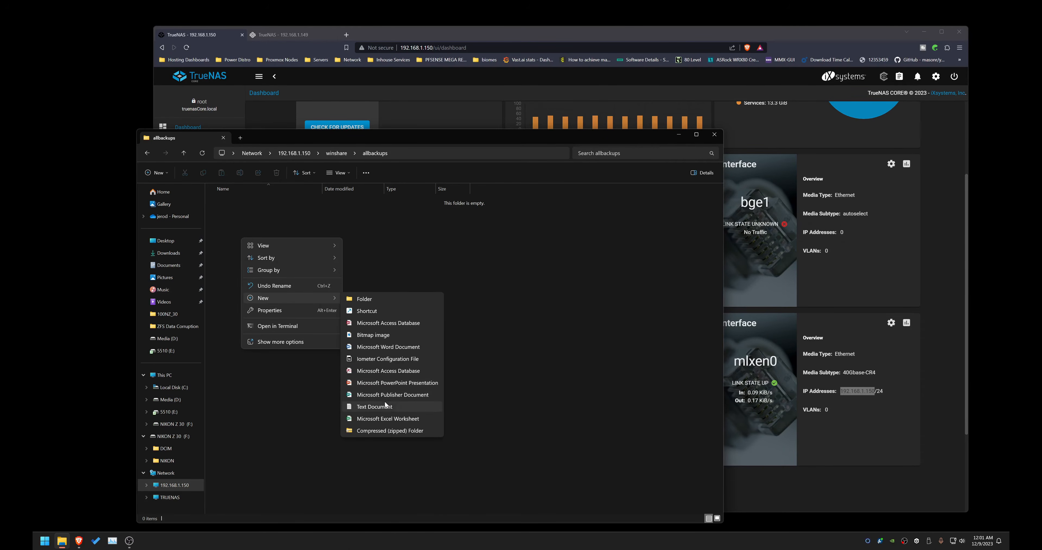
click(374, 406)
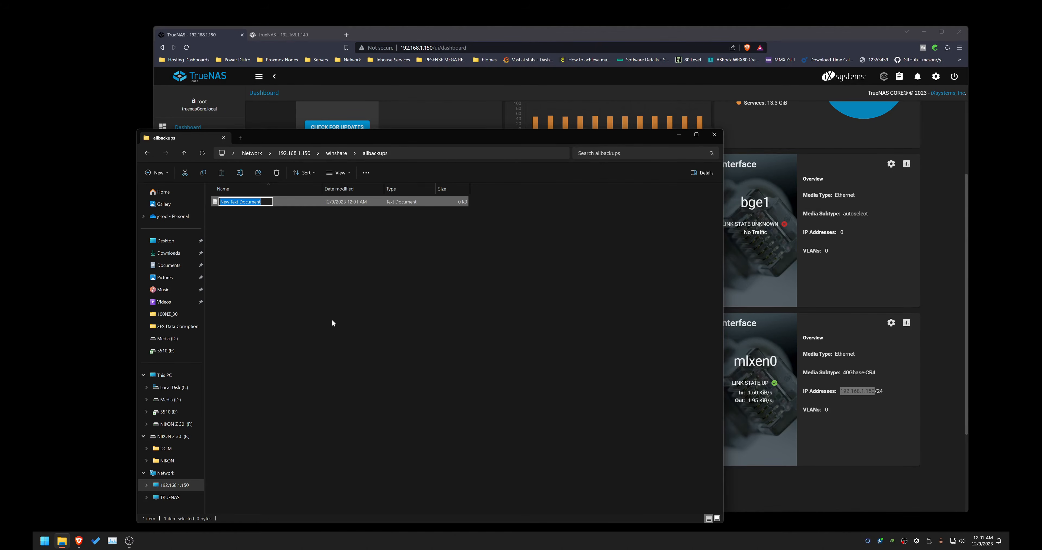
text(helo)
key(Return)
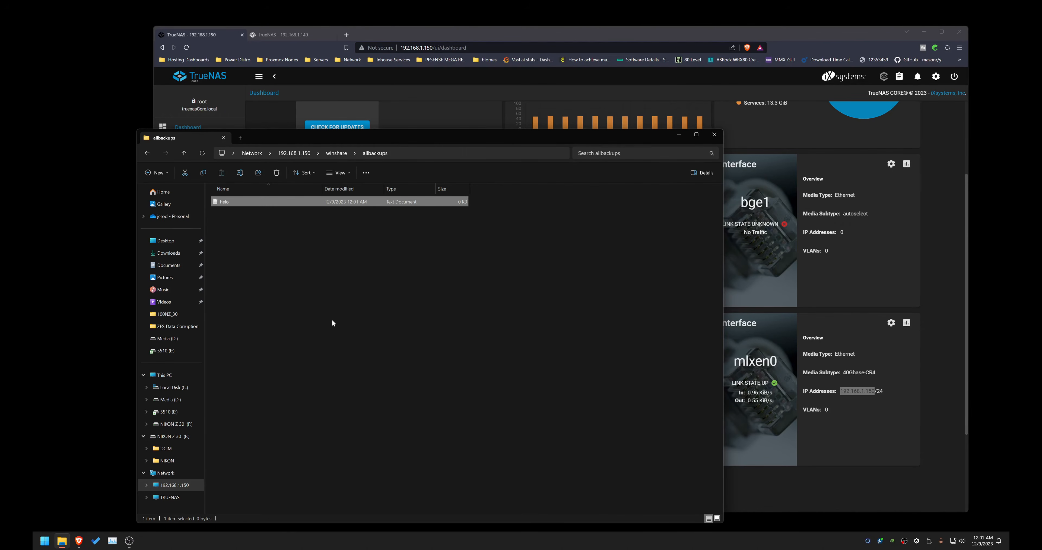
Step: Open helo, write "hit subscribe please", save the file and close the editor
double_click(222, 202)
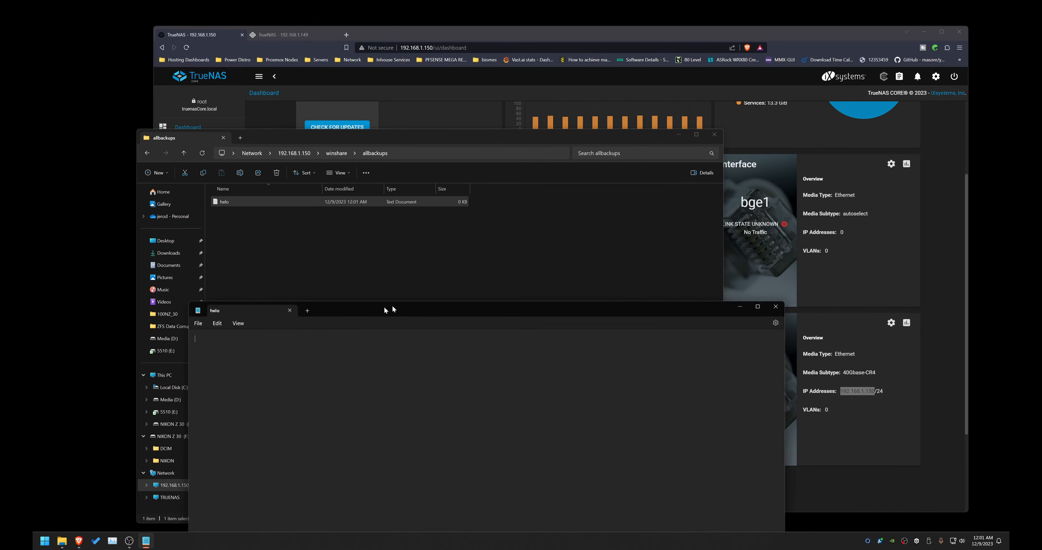
drag(389, 304, 417, 163)
text(hi)
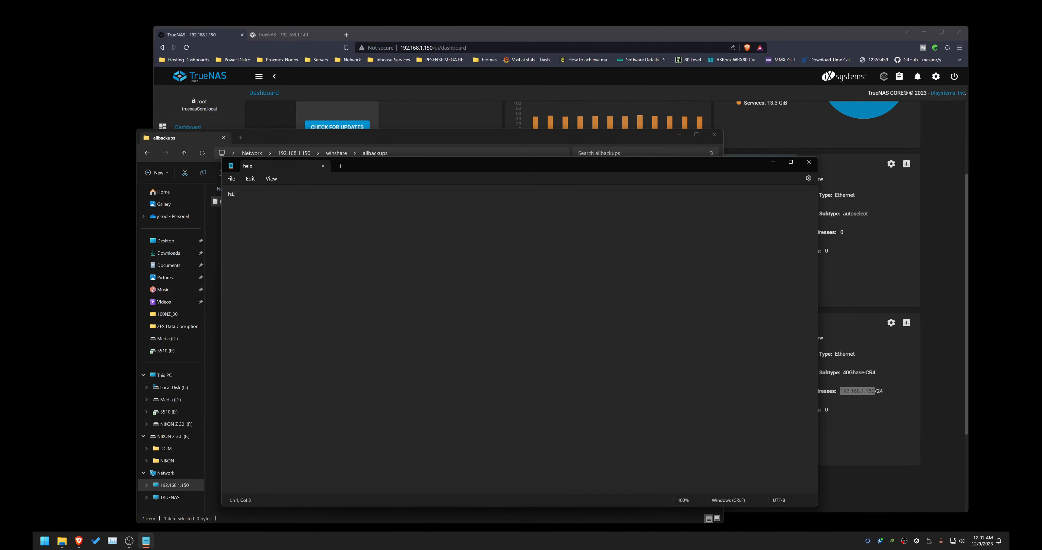
text(t subscribe please)
click(231, 178)
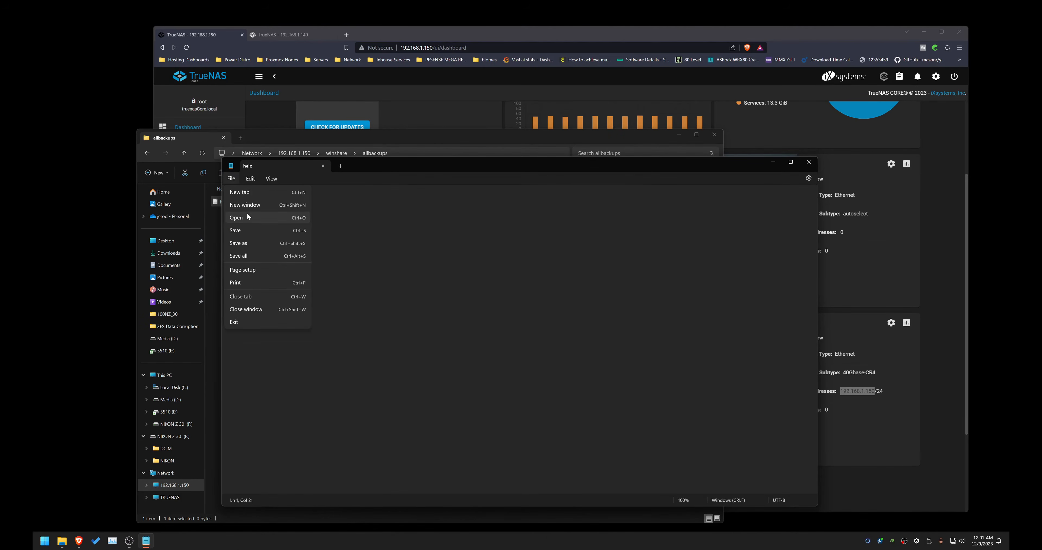
click(248, 231)
click(323, 166)
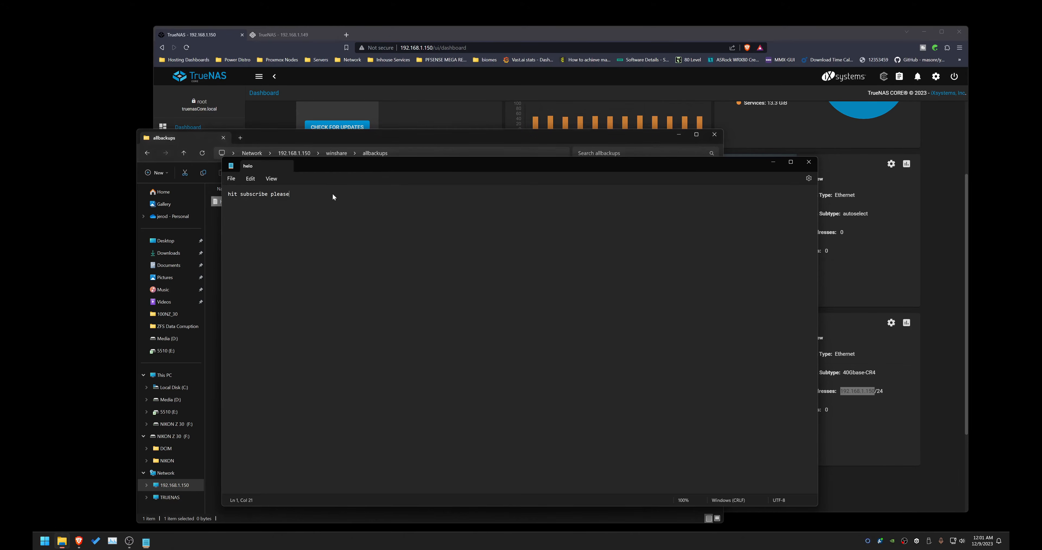
Step: From the server root, map winshare as network drive Z: using different credentials
click(329, 262)
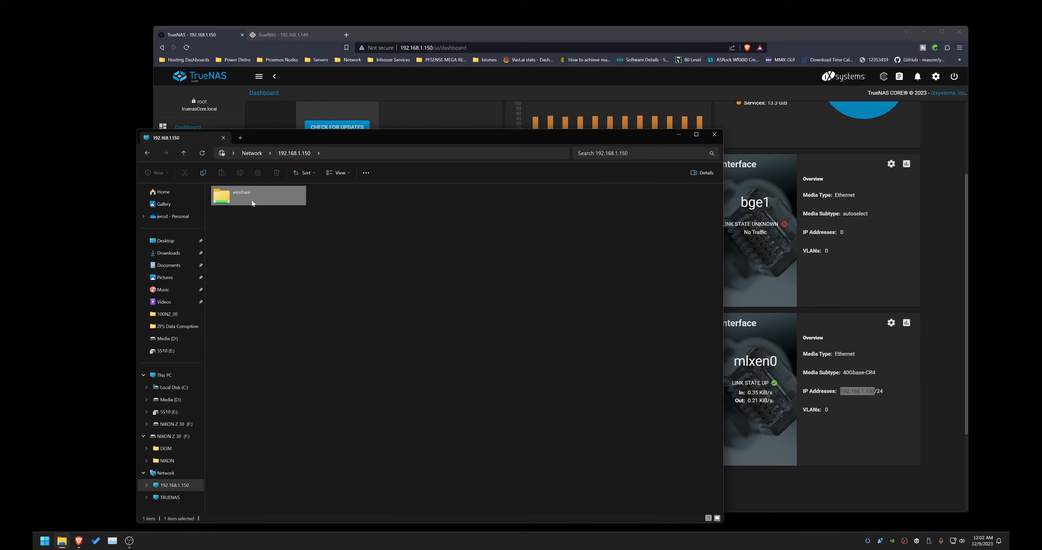
right_click(251, 200)
click(291, 262)
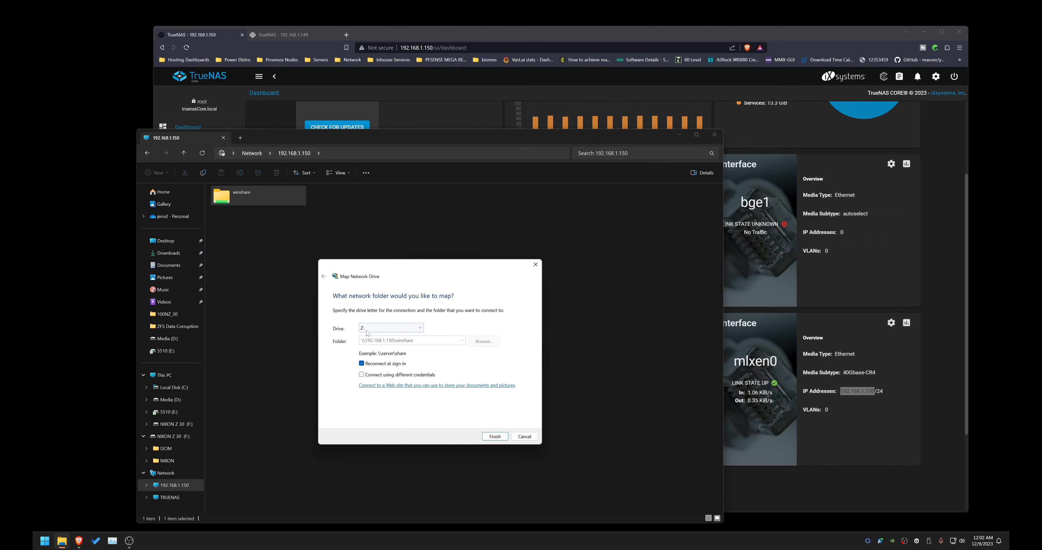
click(379, 376)
click(495, 437)
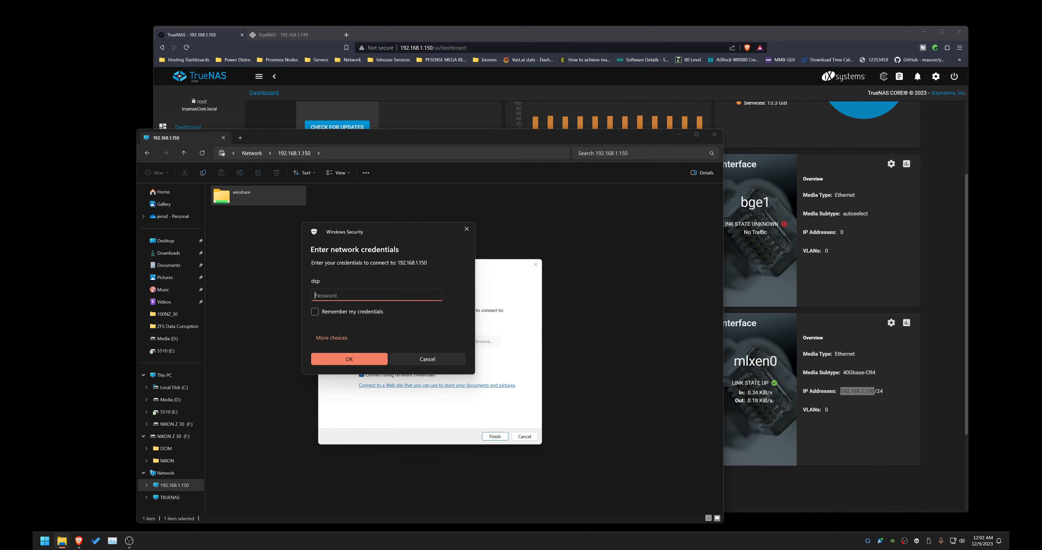
Step: Enter the dsp account password, remember the credentials and confirm the drive mapping
click(315, 312)
text(•••••••••••)
click(338, 355)
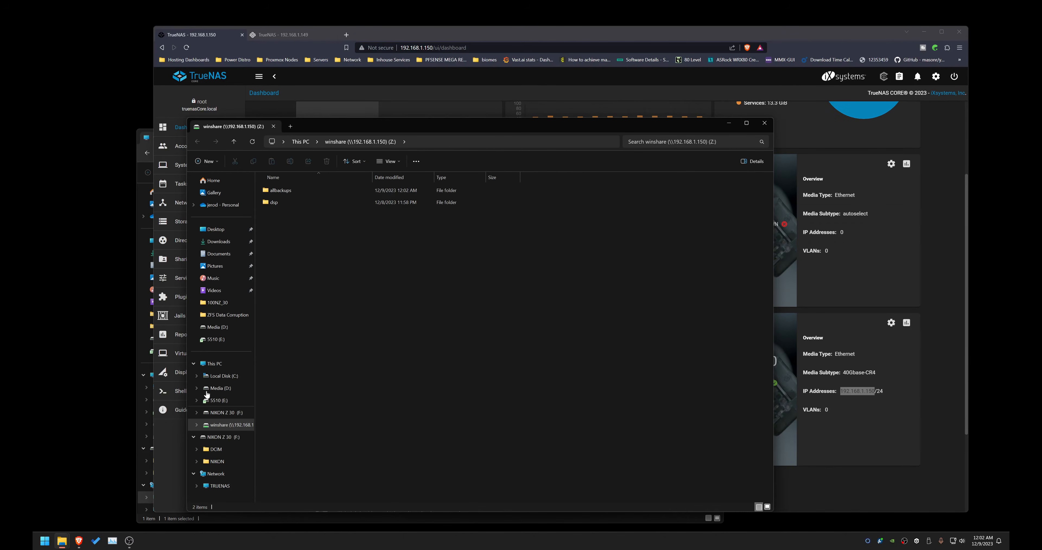
Step: Open This PC and select the mapped winshare network drive
click(214, 364)
click(522, 323)
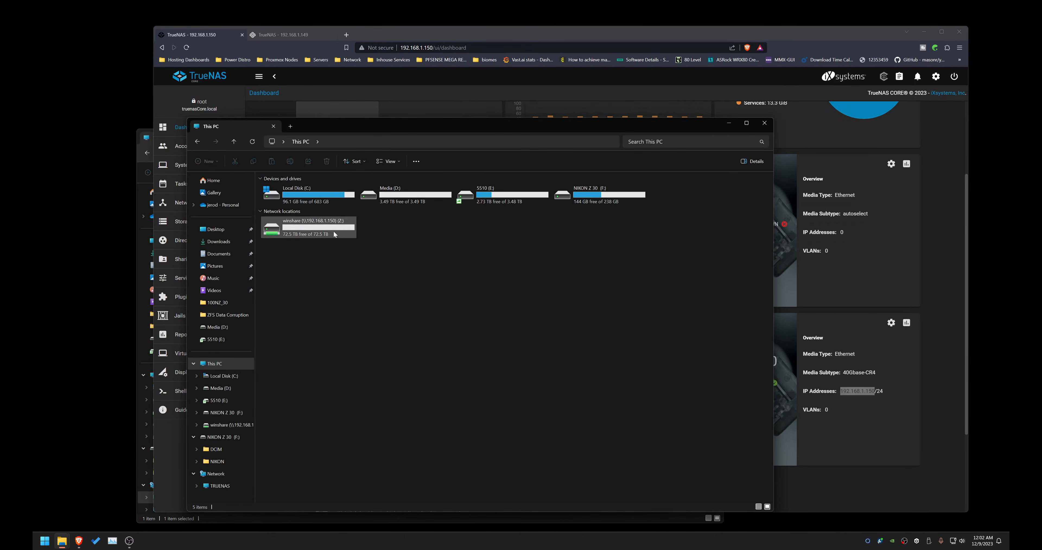
click(334, 233)
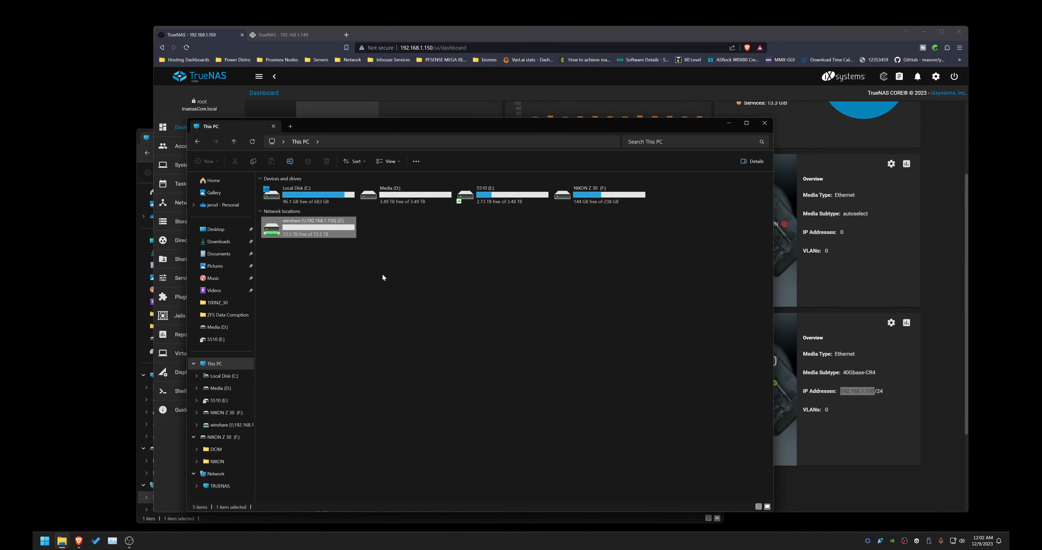
drag(554, 120, 454, 123)
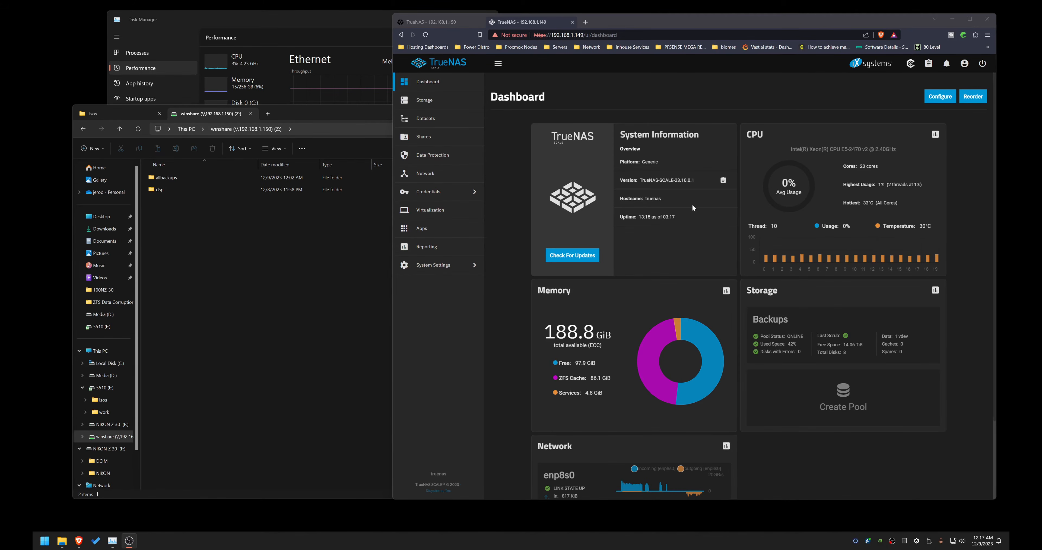
Step: Compare the dashboards of the TrueNAS CORE (192.168.1.150) and TrueNAS SCALE (192.168.1.149) browser tabs
click(436, 24)
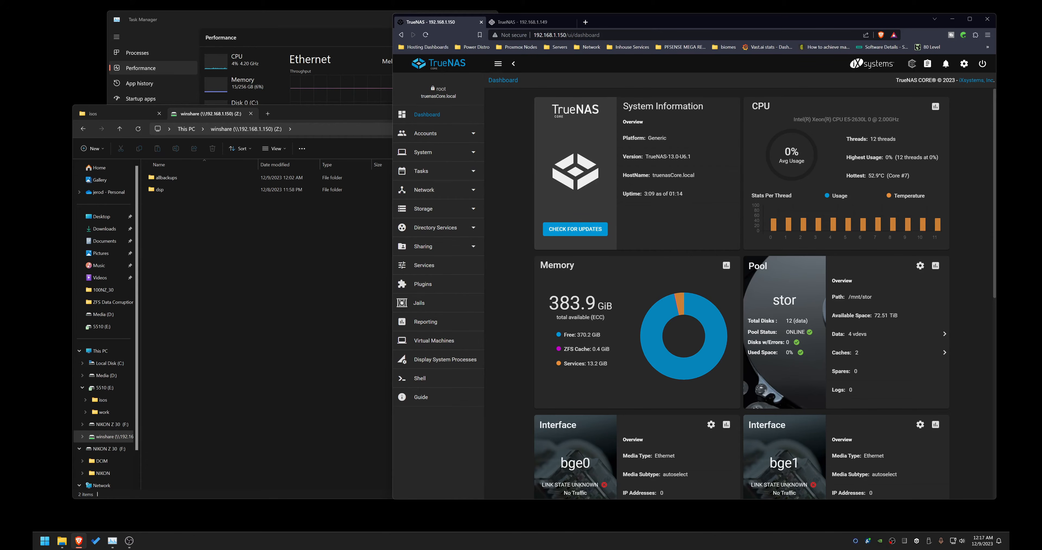
click(528, 23)
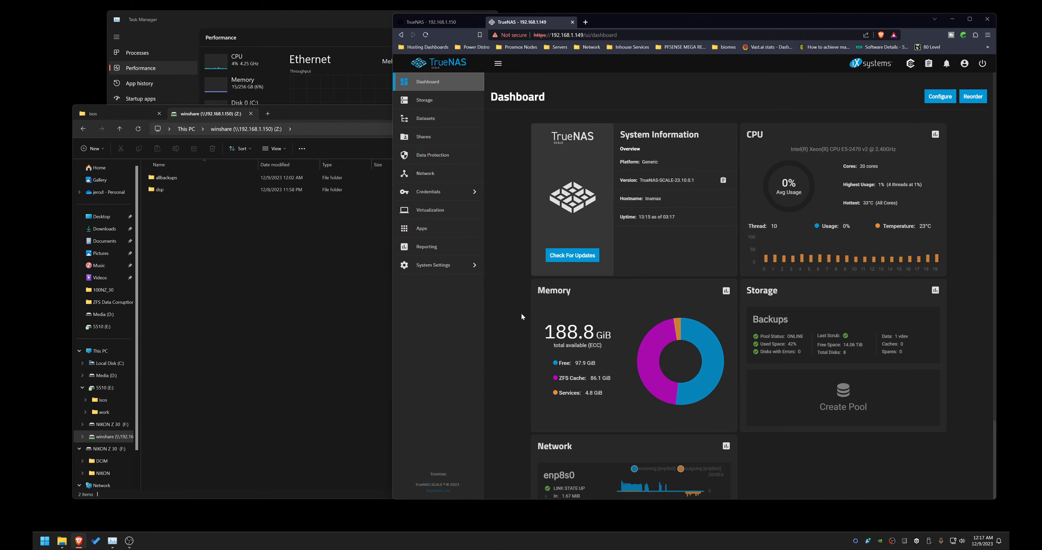
Step: Move the isos folder from drive 5510 (E:) into the allbackups folder on the winshare drive
click(245, 228)
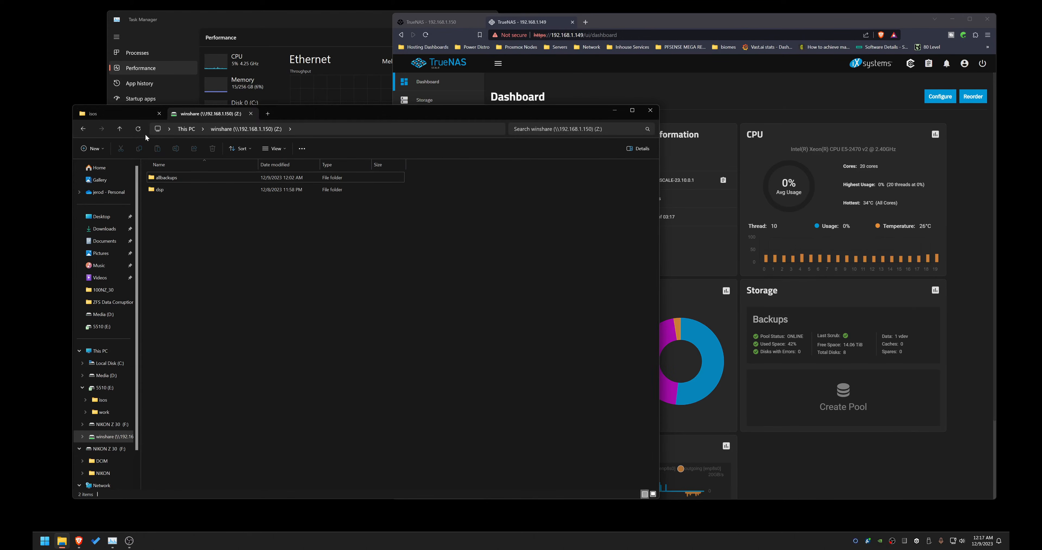
click(119, 114)
scroll(450, 243, down, 8)
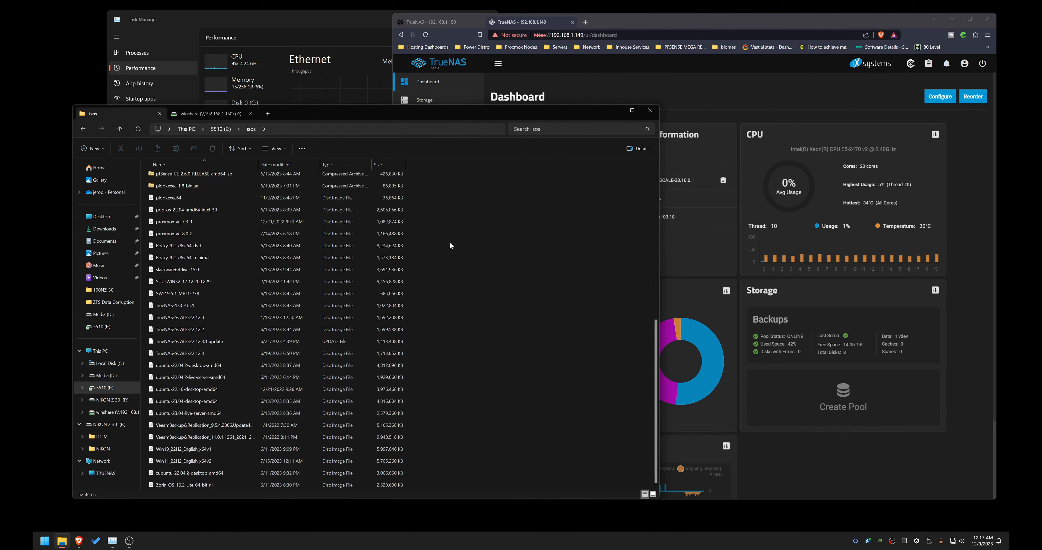
scroll(452, 234, up, 6)
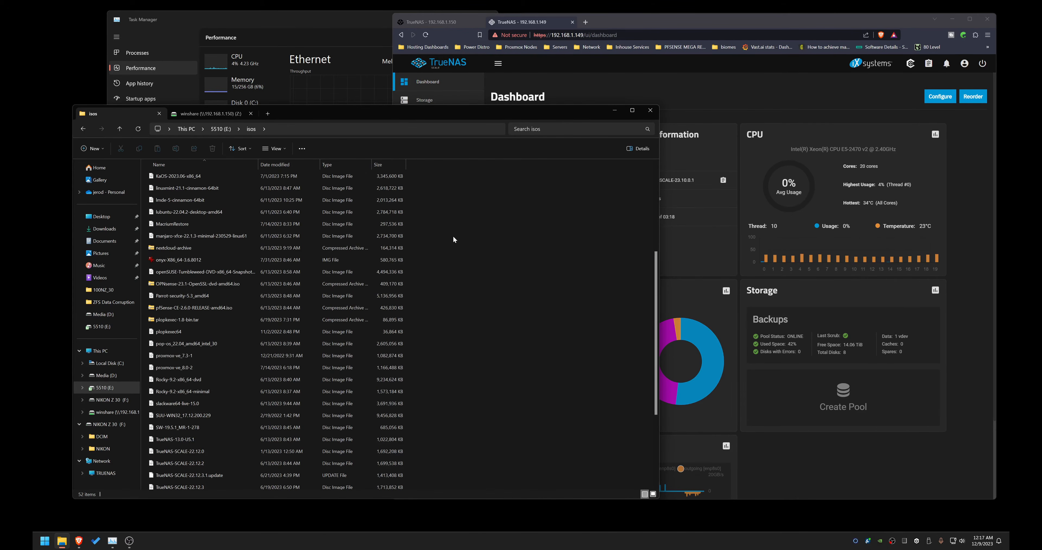
click(217, 129)
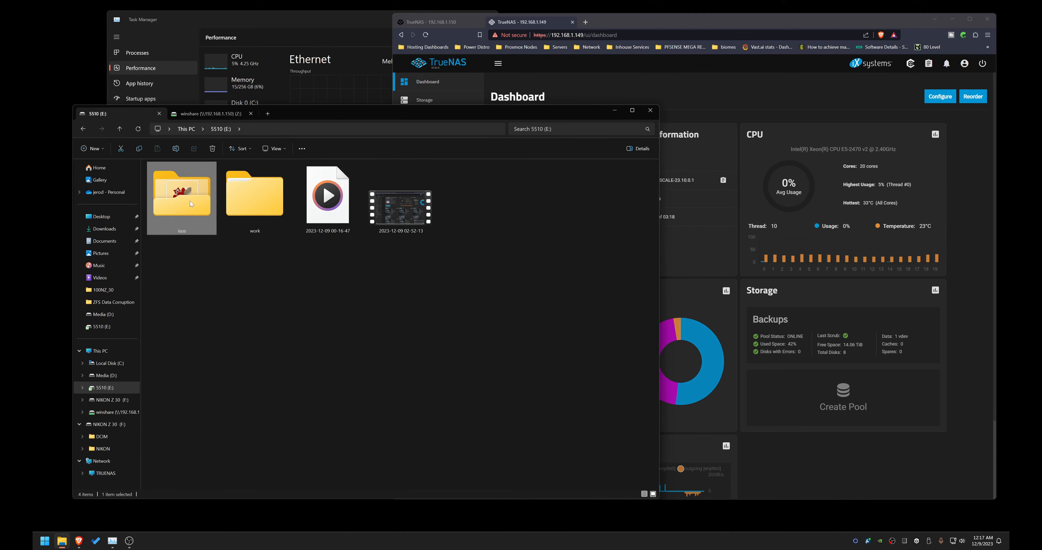
right_click(185, 201)
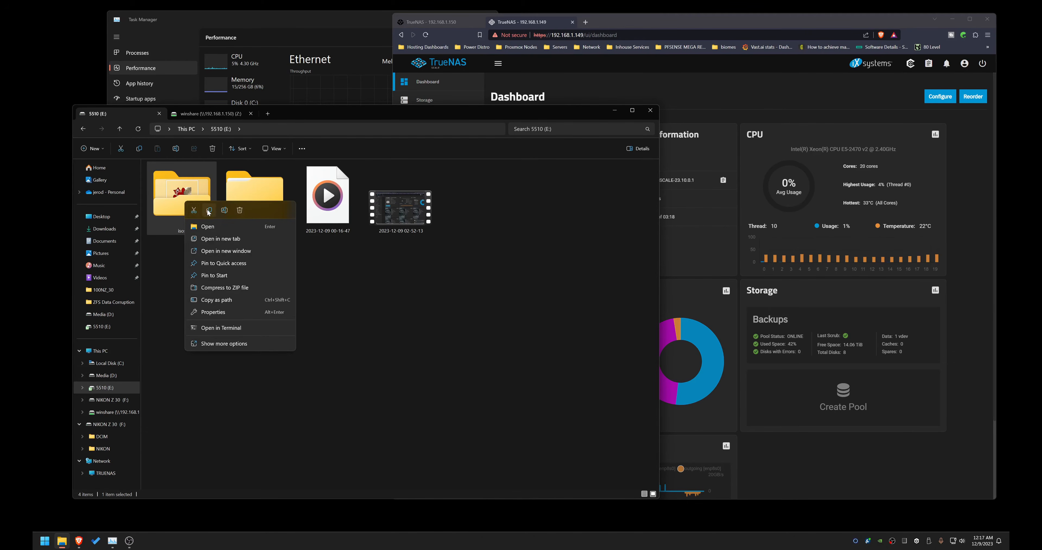
click(208, 211)
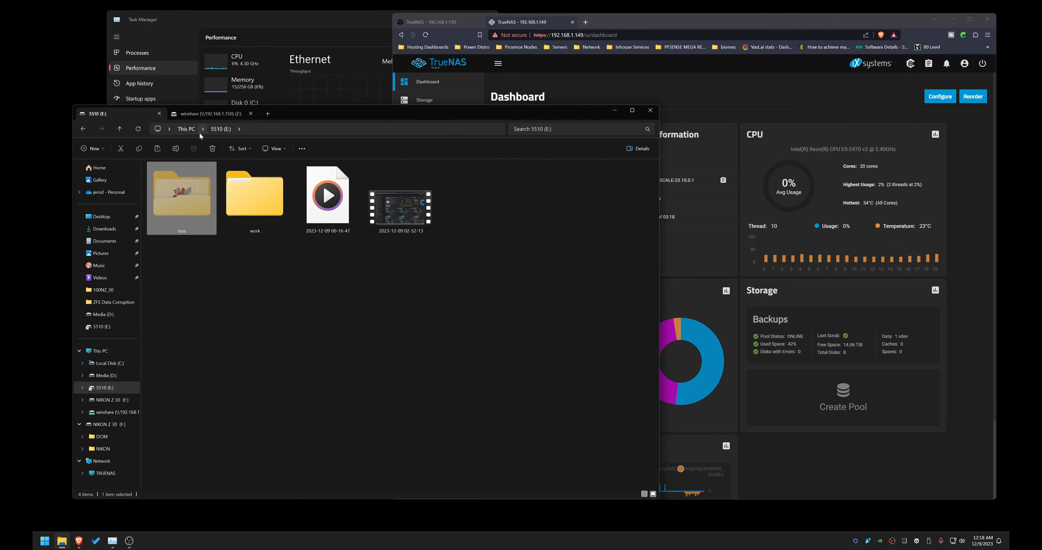
click(207, 114)
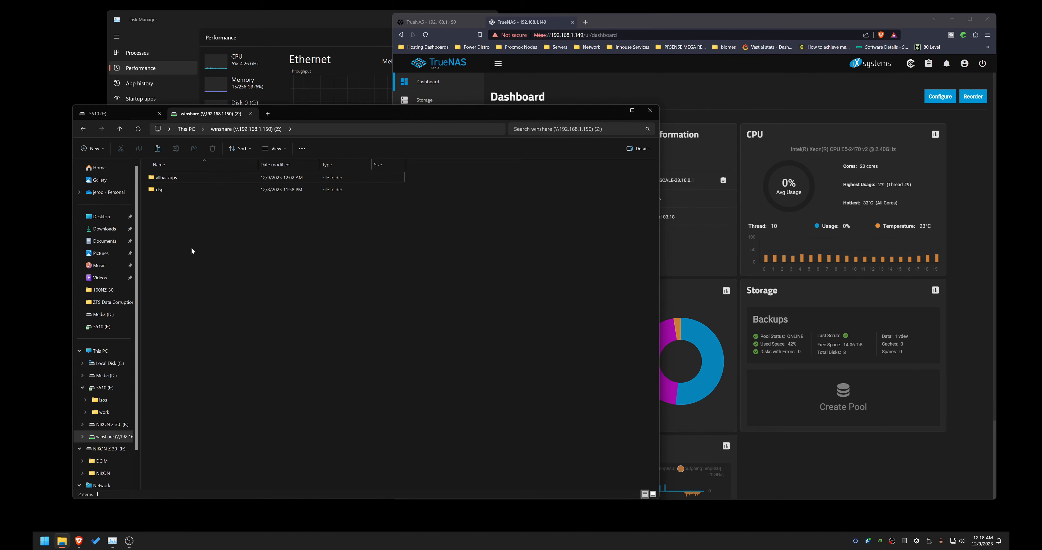
double_click(171, 177)
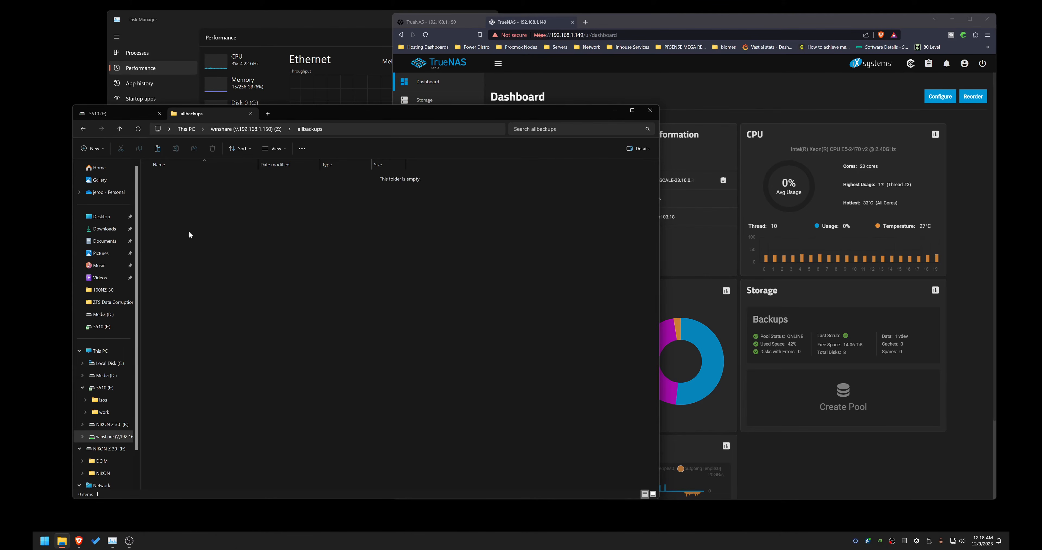
right_click(186, 224)
click(196, 262)
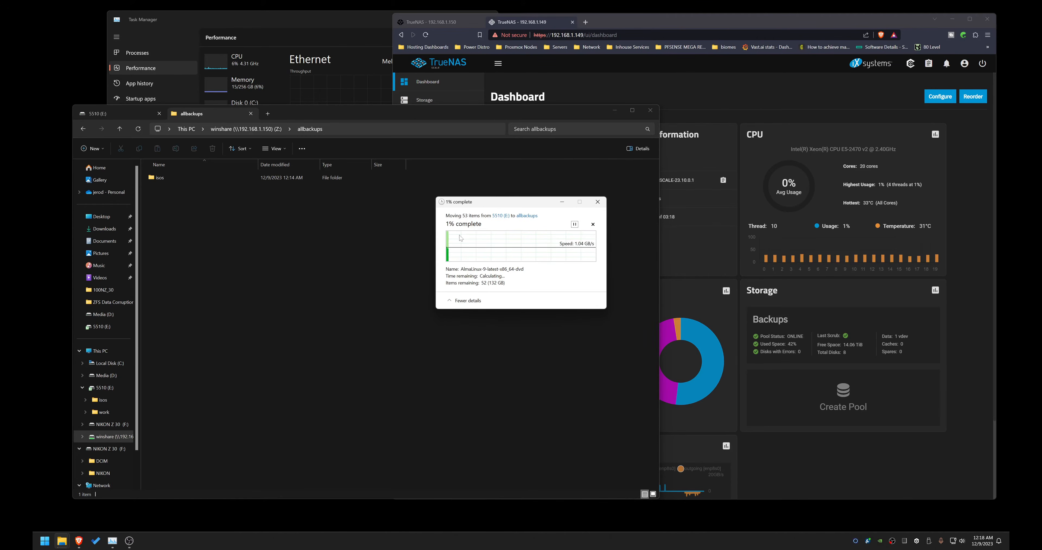
drag(500, 200, 281, 275)
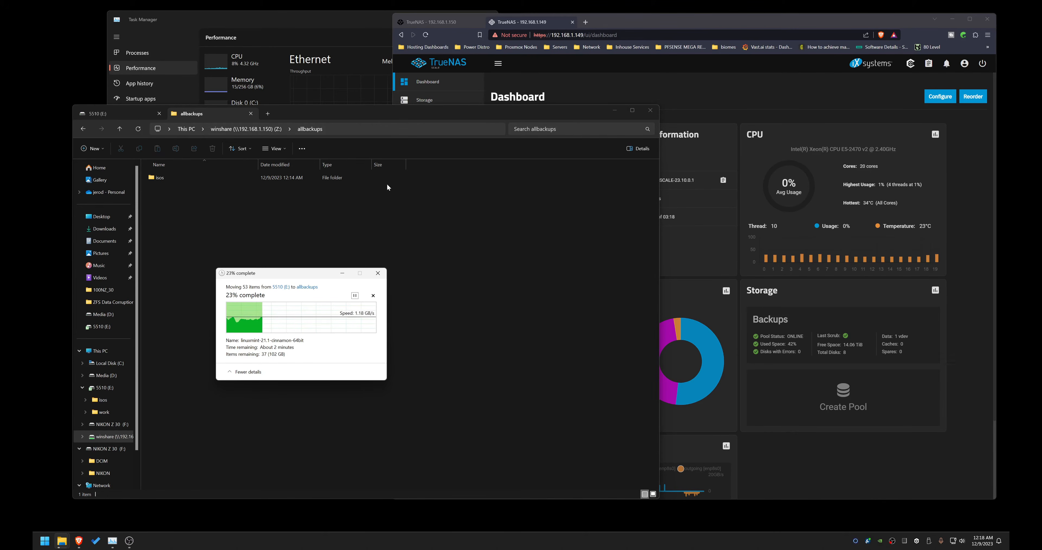
click(417, 85)
Step: On the TrueNAS CORE server, start the SSH service, then open and save its SSH settings
click(426, 22)
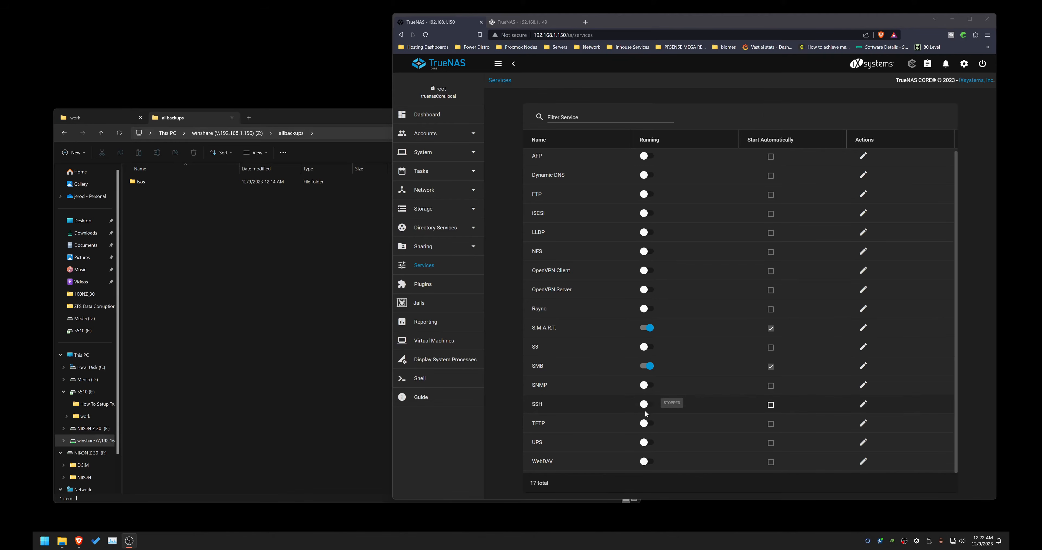
click(646, 405)
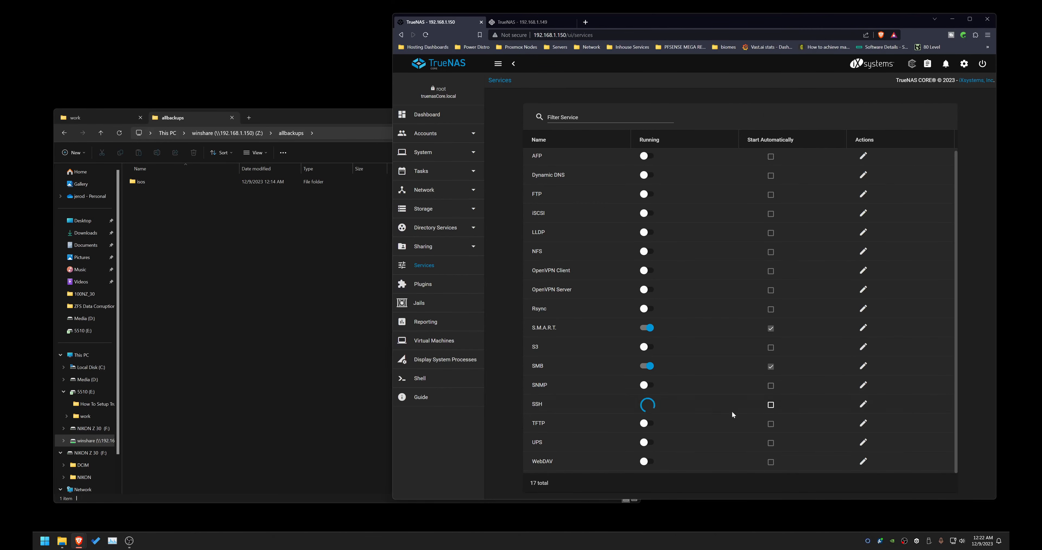
click(863, 405)
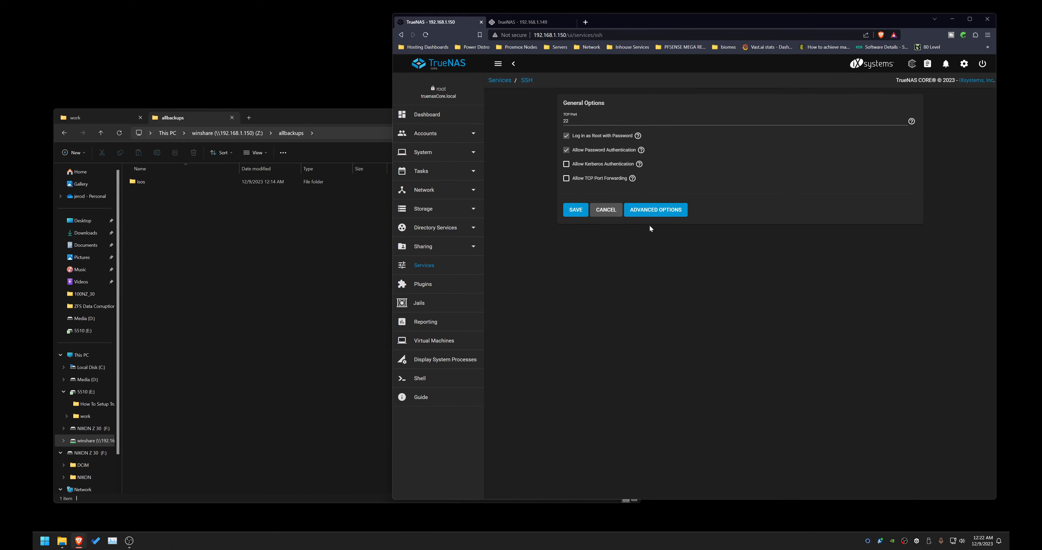
click(578, 210)
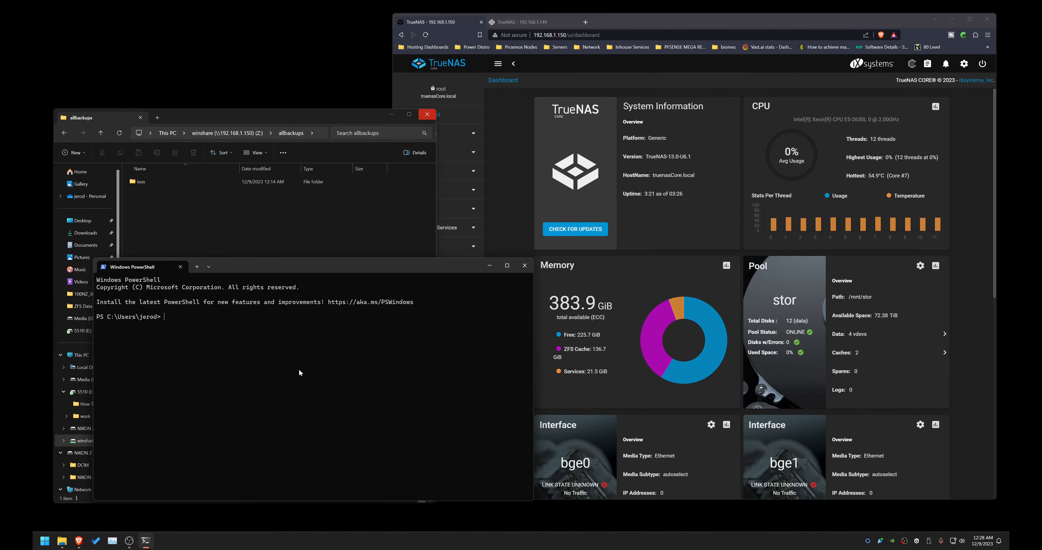
Step: In PowerShell, connect over SSH as root to 192.168.1.150
text(ssh root@192.168.1.150)
key(Return)
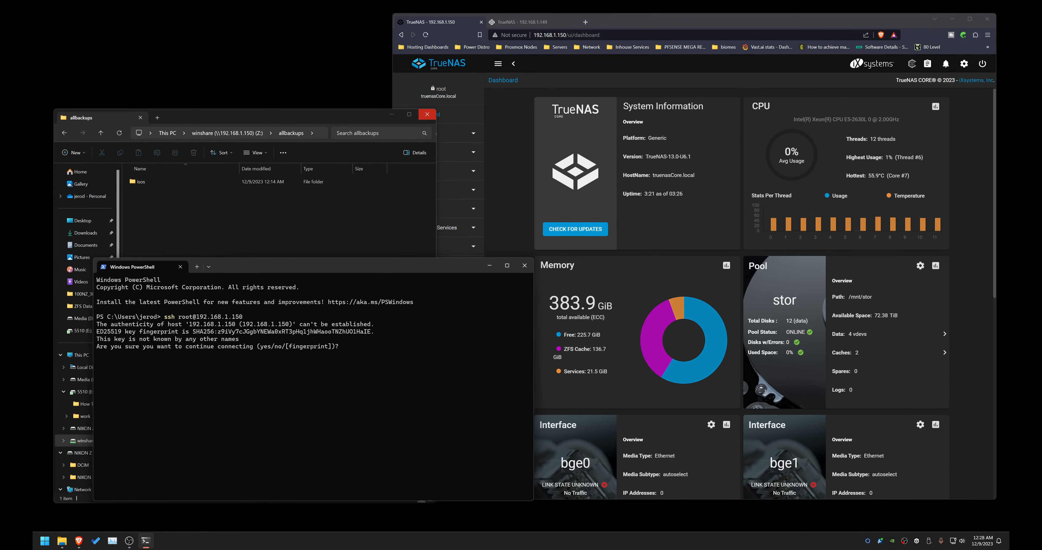
Step: Accept the host key with yes and enter the root account password
text(yes)
key(Return)
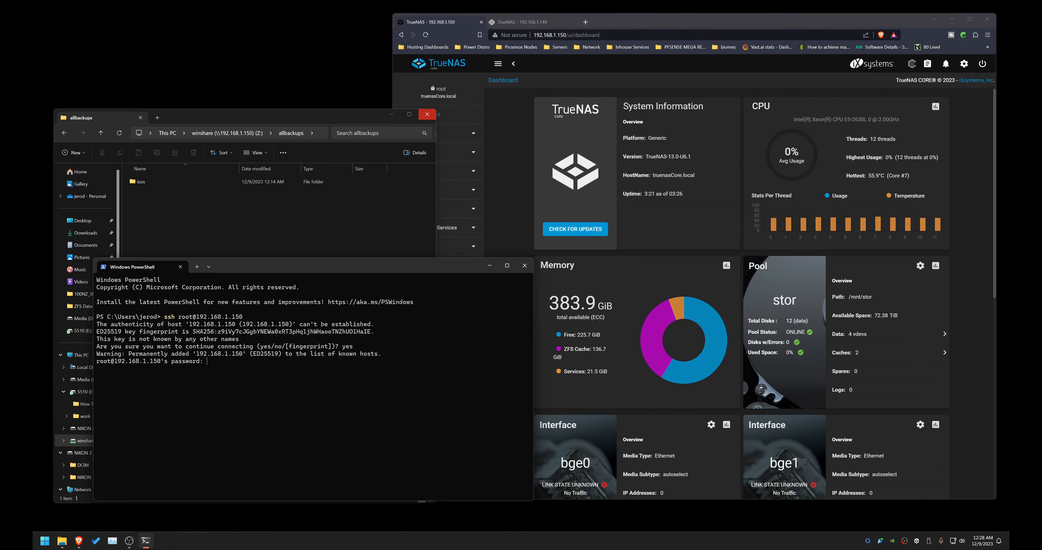
key(Return)
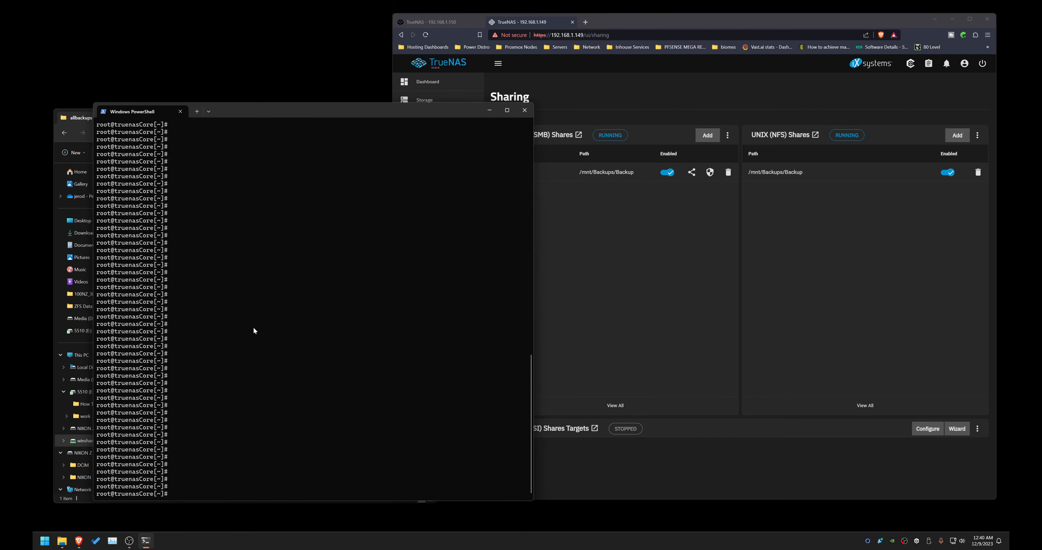
Step: Create the directory /migrate on the CORE server
text(sudo)
key(BackSpace)
key(BackSpace)
key(BackSpace)
key(BackSpace)
text(mkdir /migrate)
key(Return)
Step: Start an NFS mount command for 192.168.1.149, copying the share path /mnt/Backups/Backup from the SCALE sharing page into it
text(mount -t nfs 192.168.1.149:/)
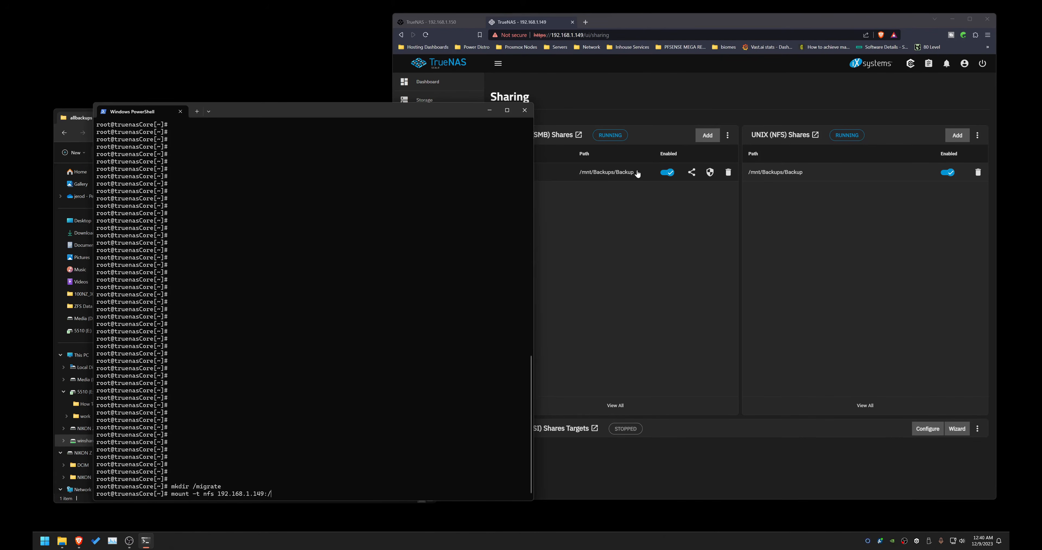
drag(634, 172, 577, 177)
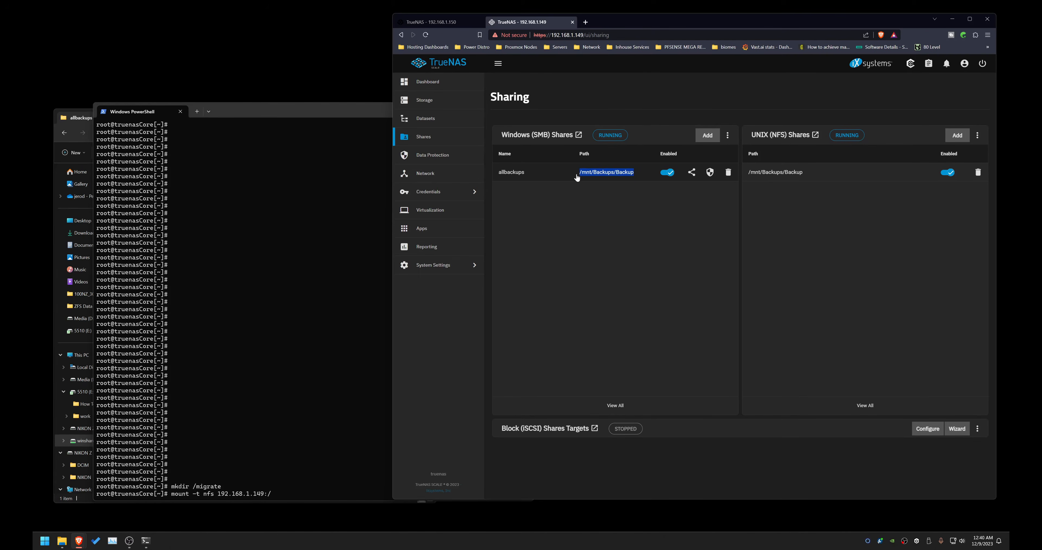
key(ctrl+c)
click(308, 405)
right_click(308, 404)
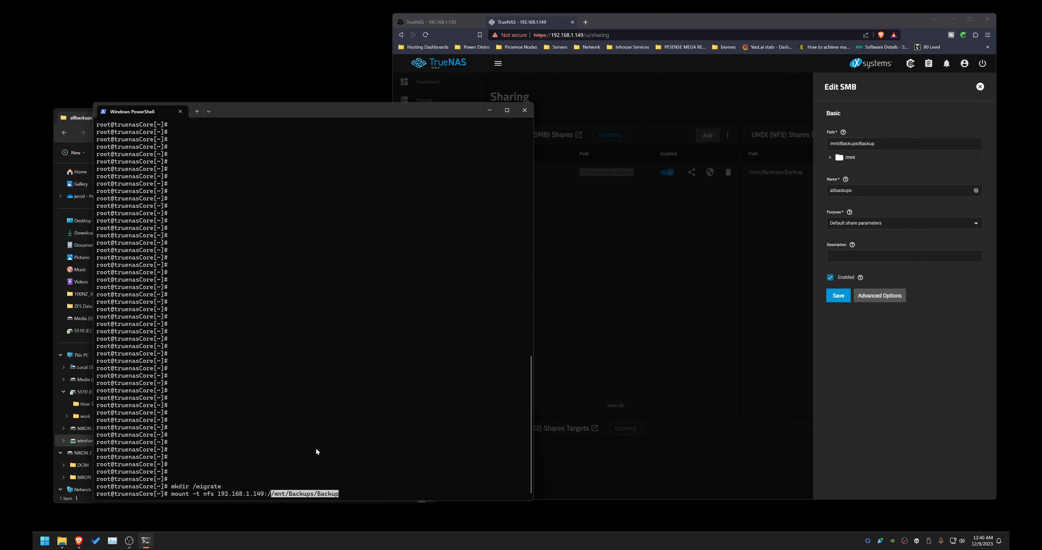
Step: Finish the mount command with the mount point /migrate and run it
key(Left)
key(Left)
key(Delete)
text(/migrate)
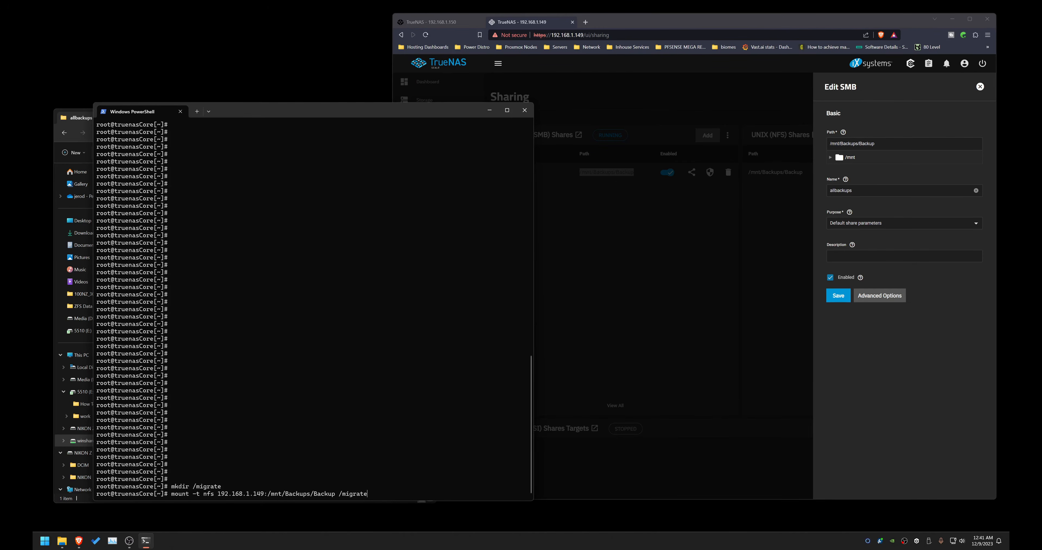
key(Return)
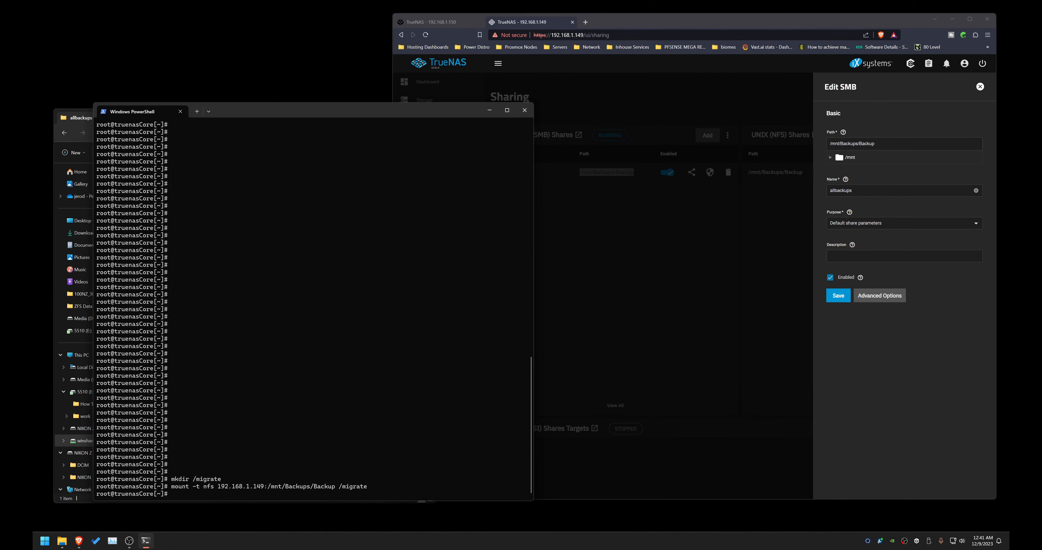
Step: Change into /migrate and list its contents
text(cd /migrate)
key(Return)
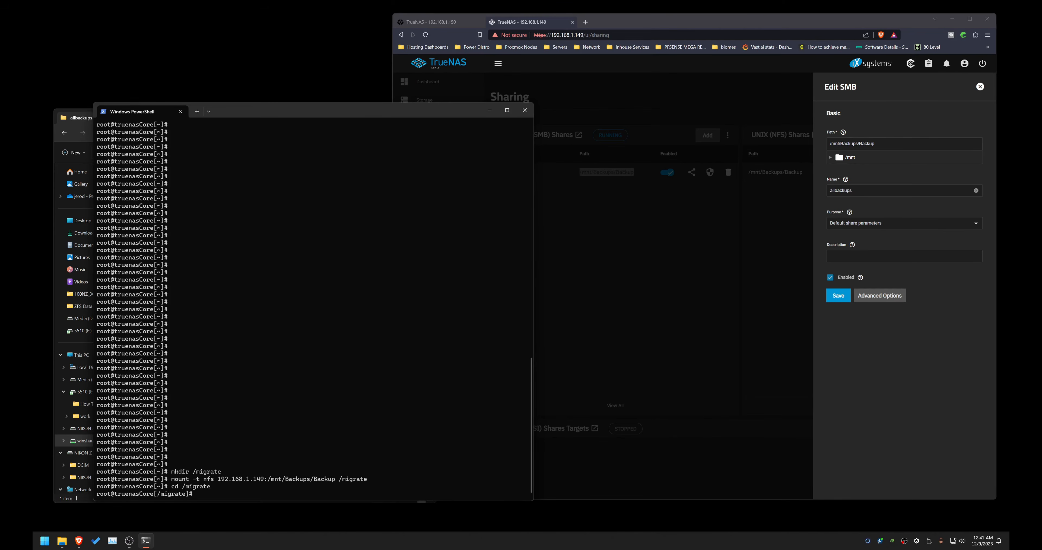
text(ls)
key(Return)
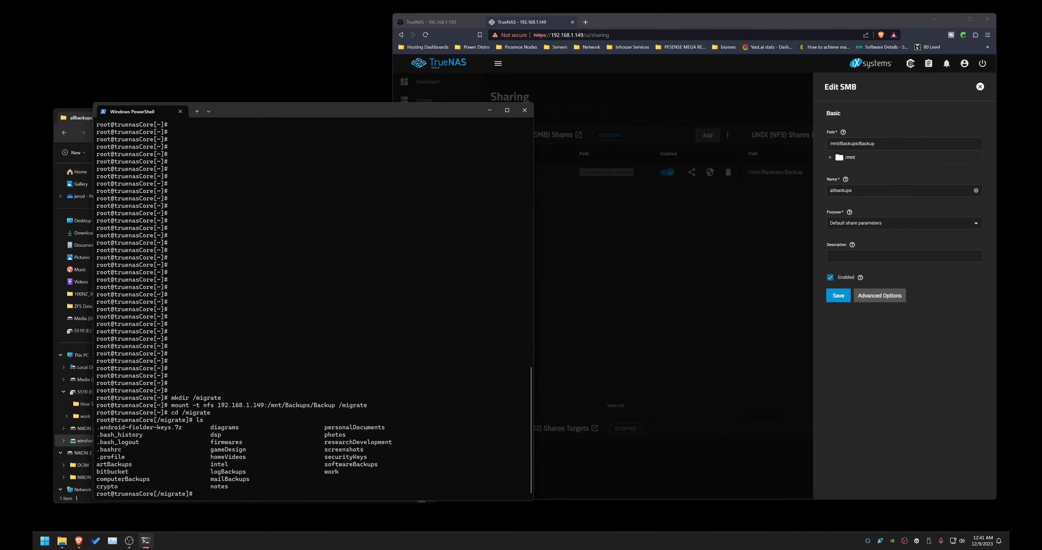